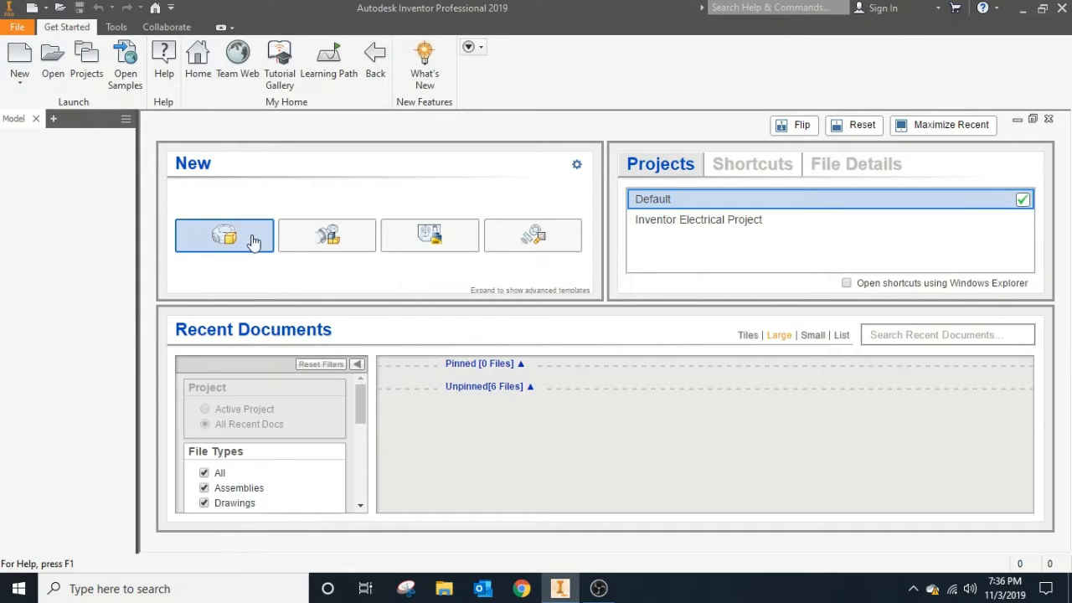
Create a new part file from the metric Standard (mm).ipt template
click(19, 55)
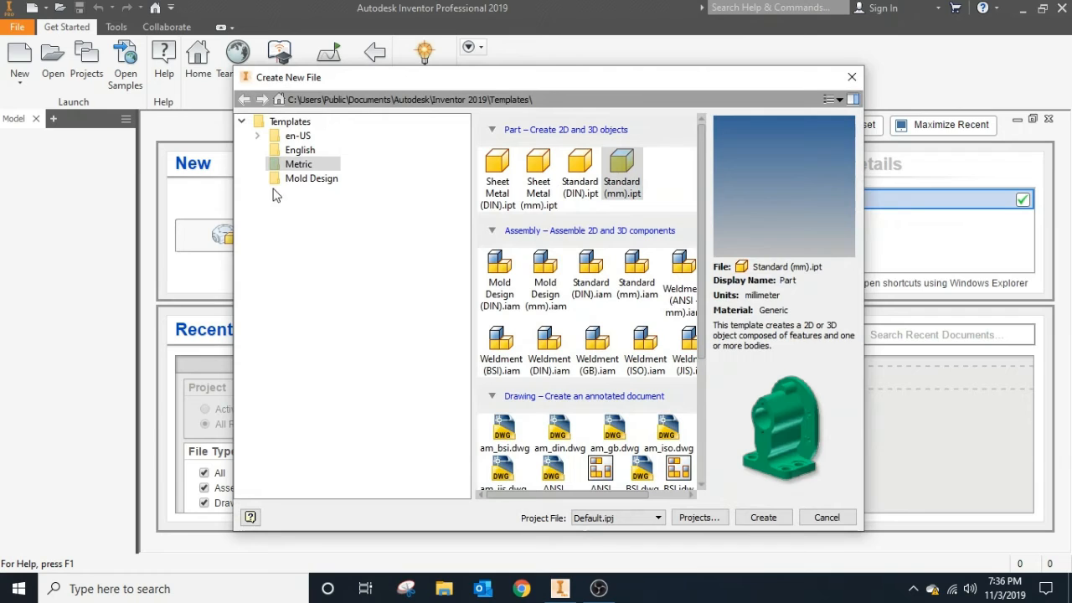
click(299, 150)
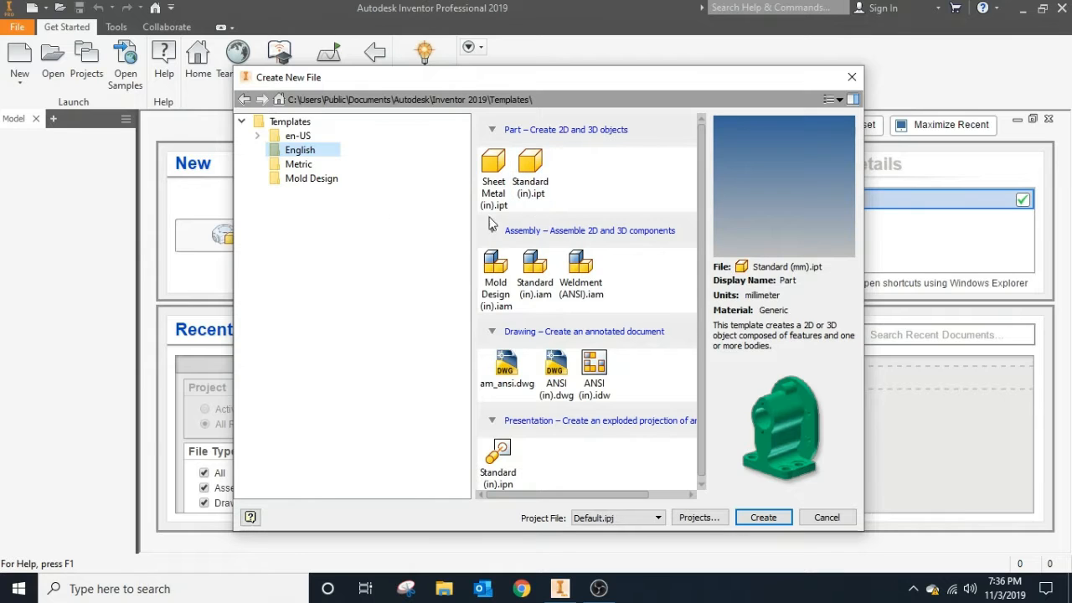
click(298, 164)
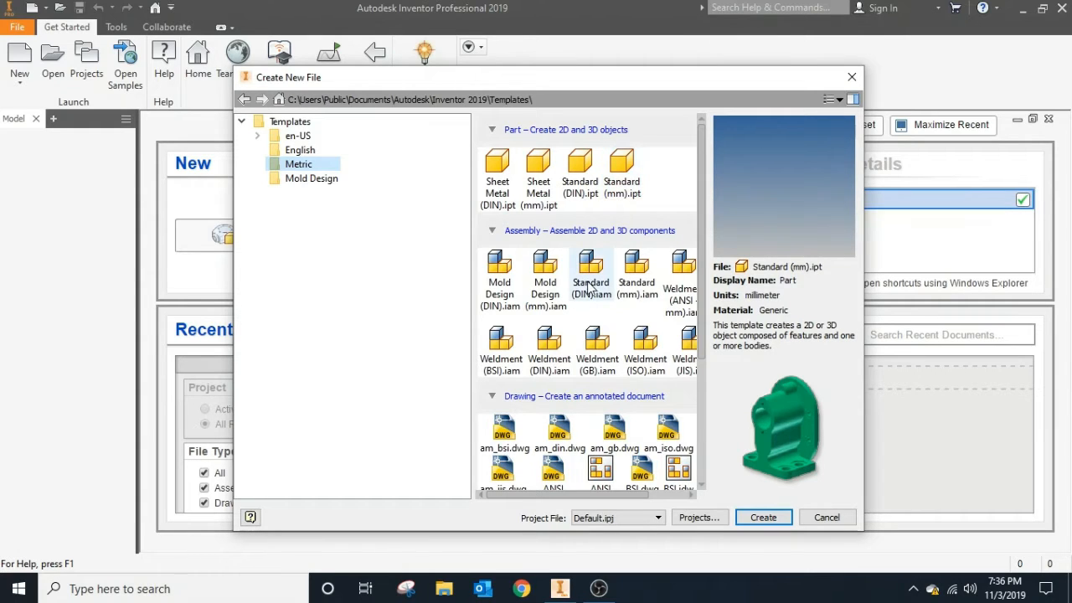
click(632, 187)
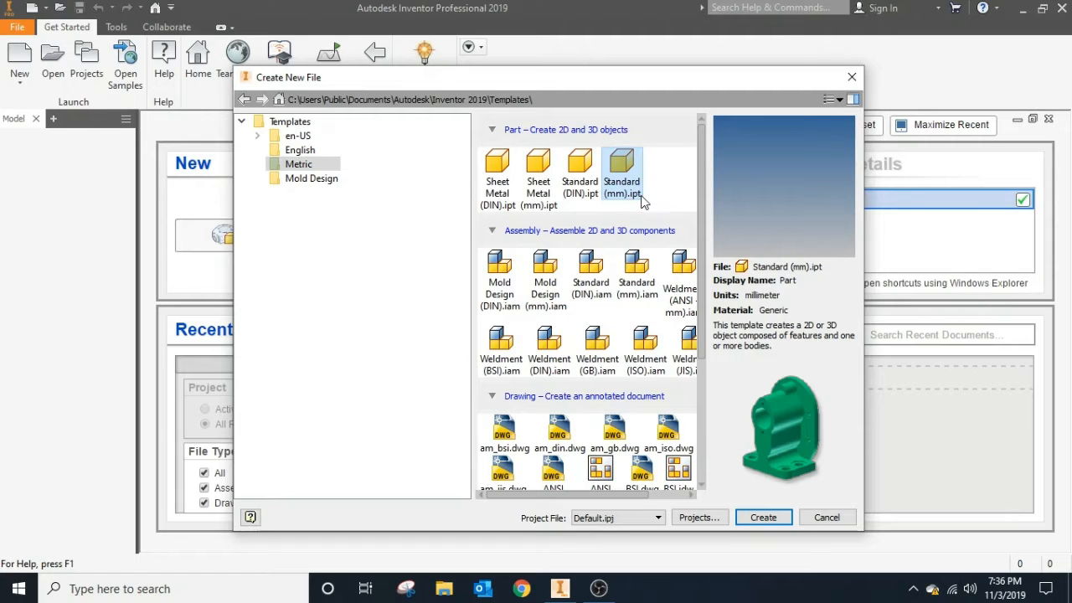
click(764, 518)
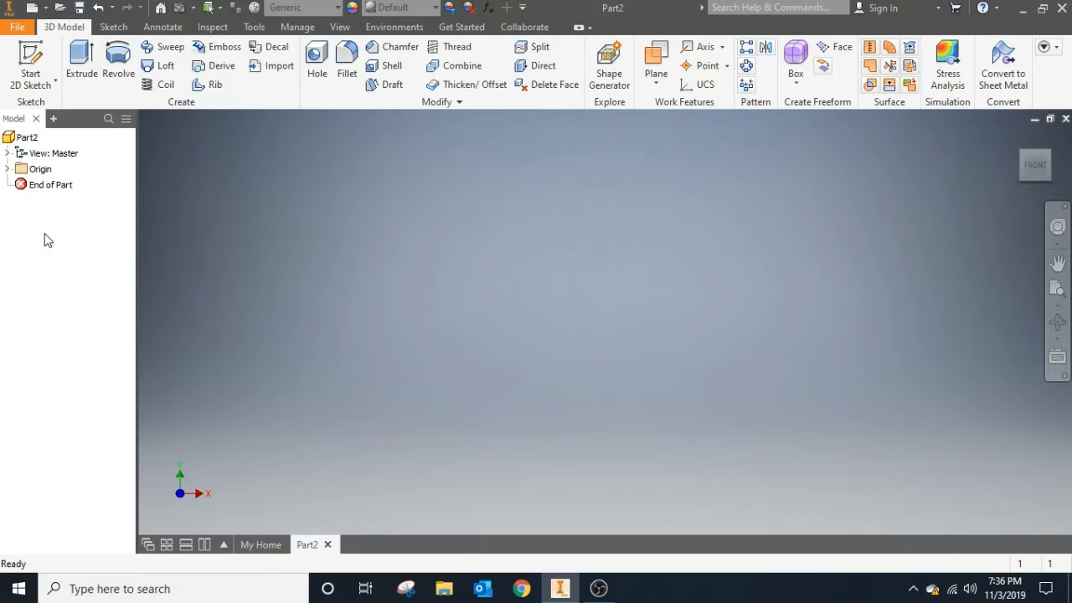
Expand the part's origin geometry and start a 2D sketch on the XY plane
click(7, 171)
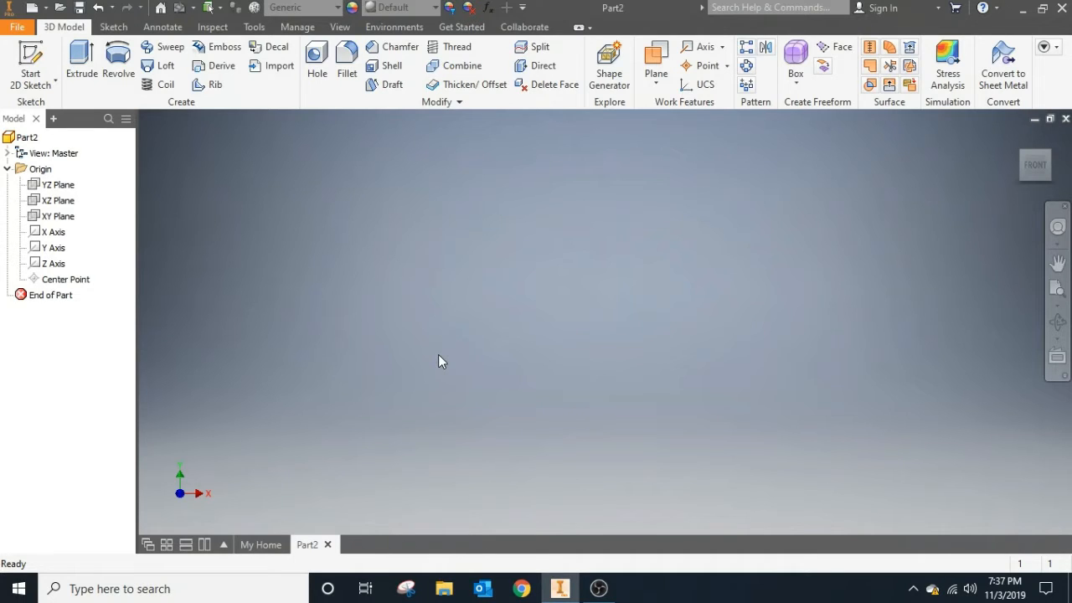
click(42, 57)
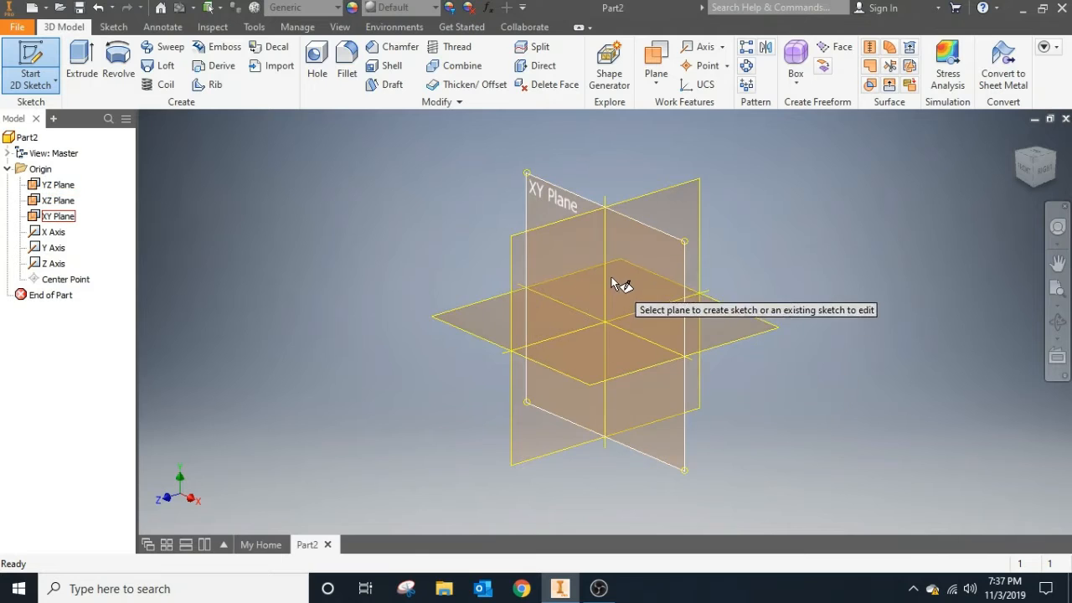
click(633, 253)
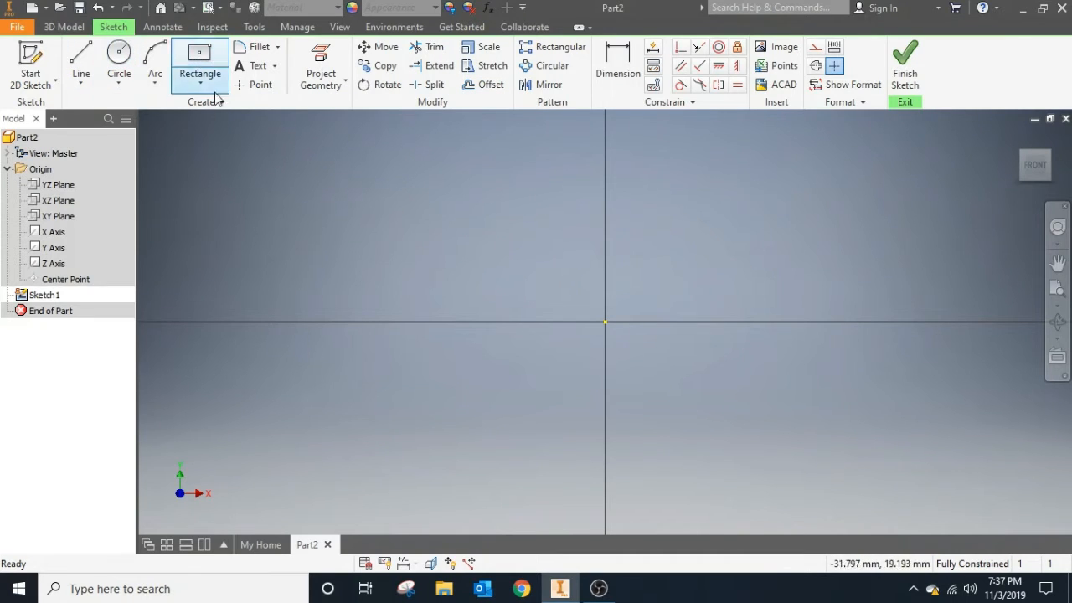
Draw a two-point center rectangle about 26 mm wide and 21 mm high, centered on the sketch origin
click(206, 59)
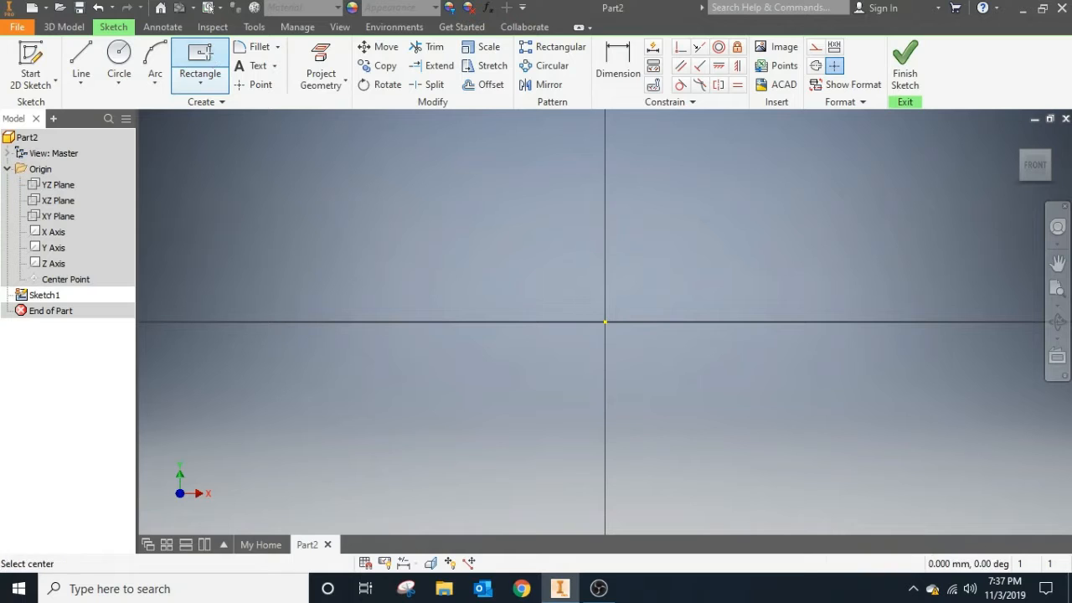
click(200, 82)
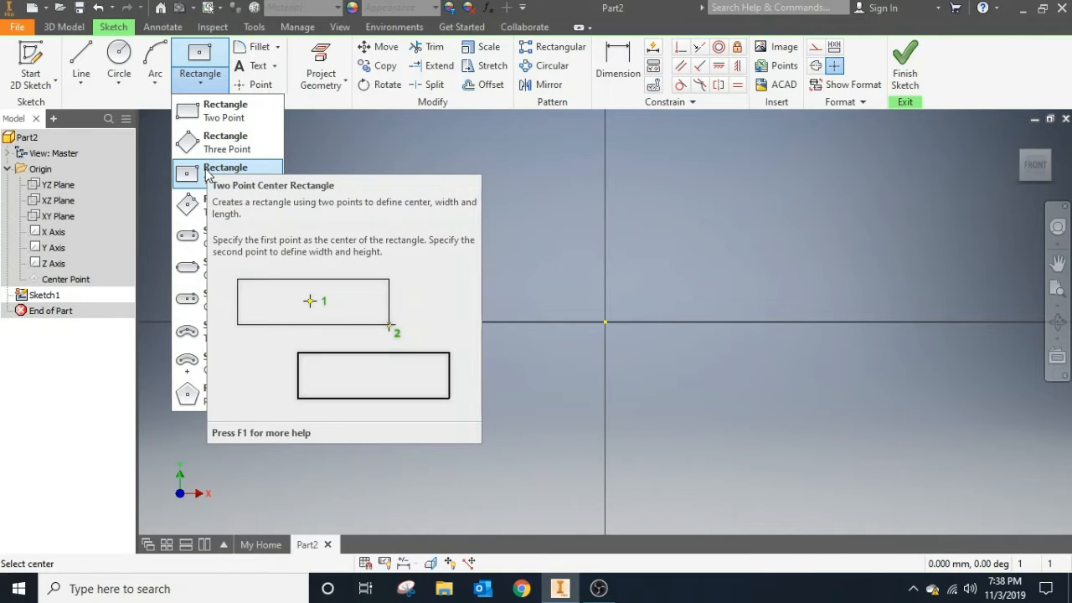
click(206, 173)
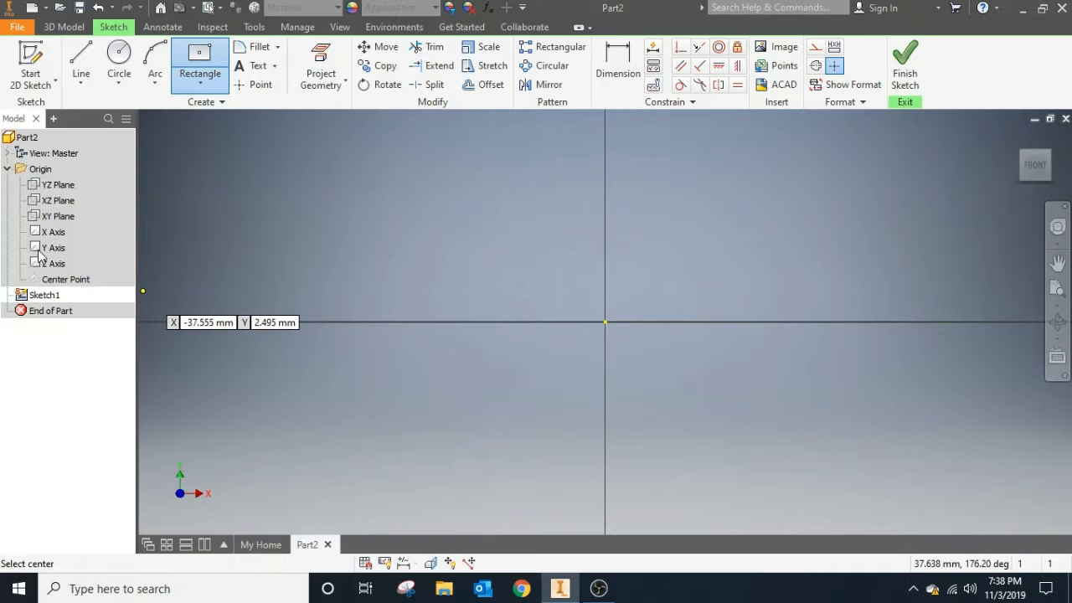
click(605, 321)
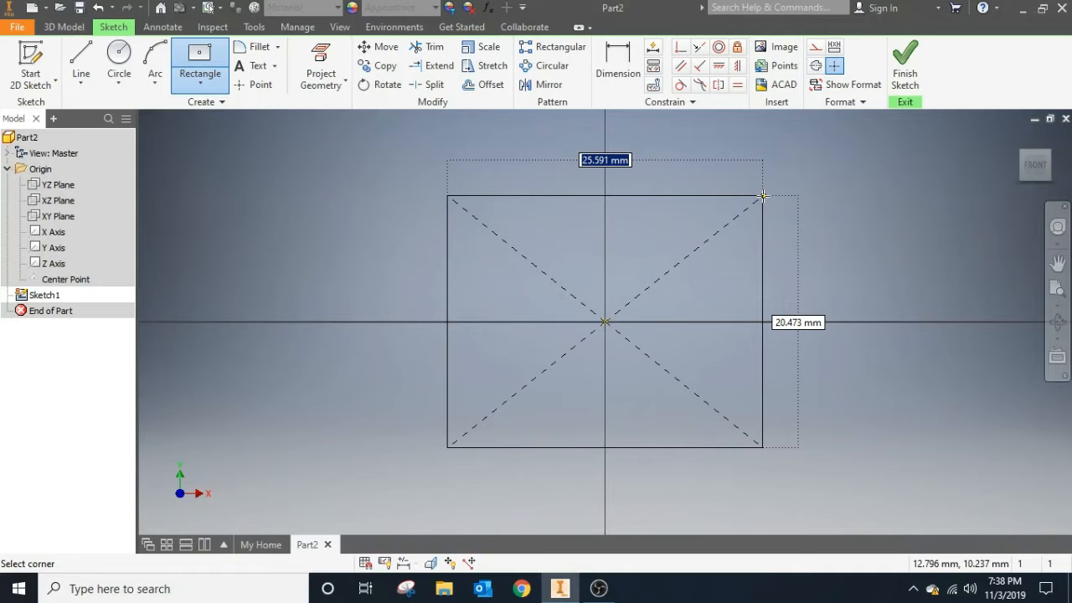
click(766, 192)
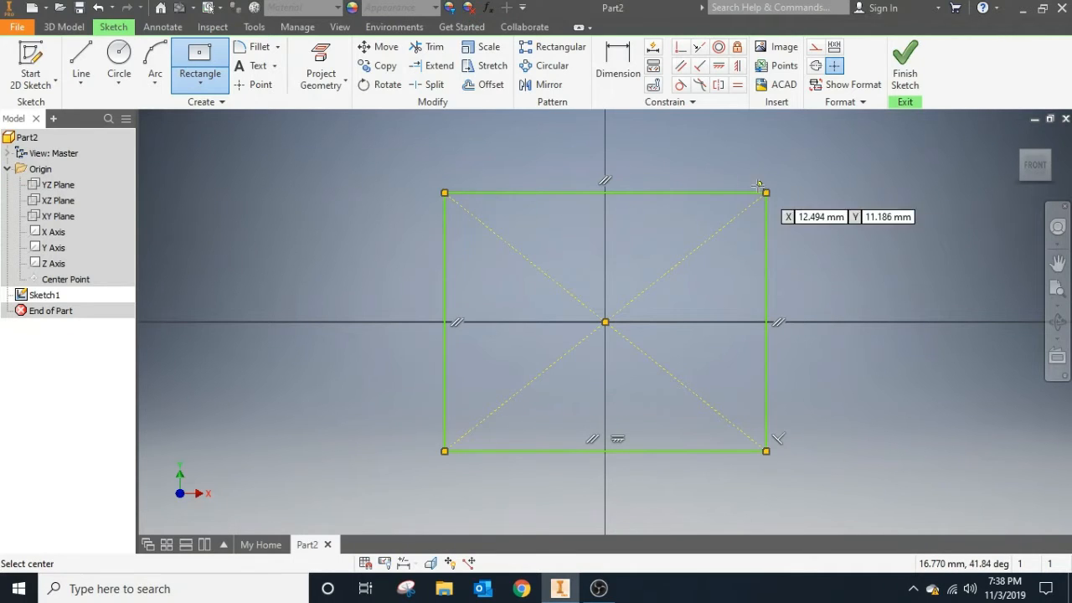
Examine the rectangle by zooming, panning and orbiting the view, and return to the straight front view
scroll(642, 285, up, 3)
scroll(643, 286, down, 5)
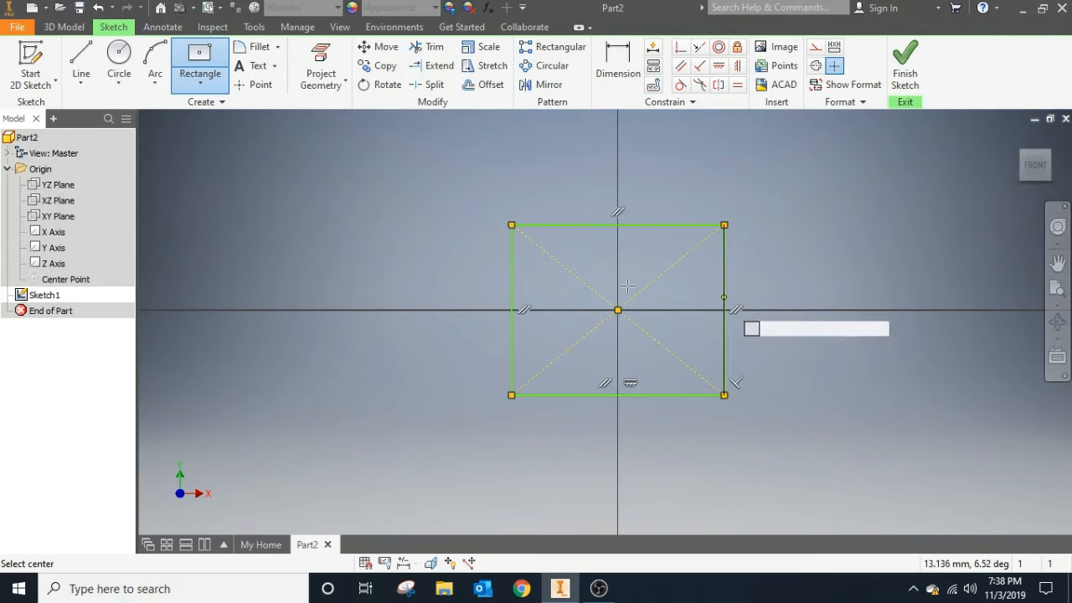
scroll(552, 205, down, 5)
scroll(552, 205, up, 3)
scroll(551, 205, down, 2)
scroll(552, 205, up, 5)
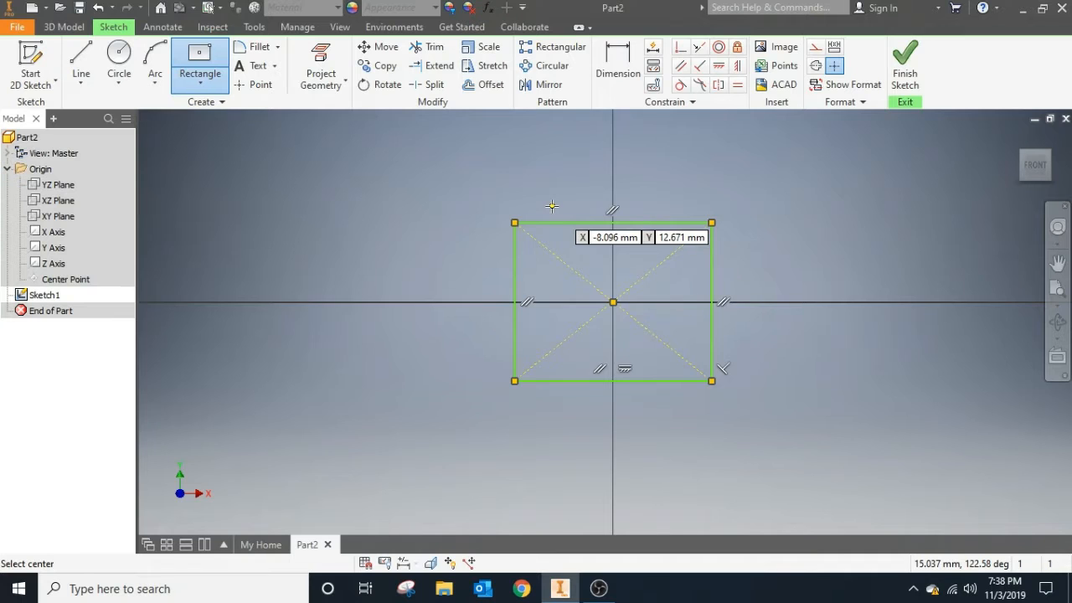
scroll(552, 205, down, 3)
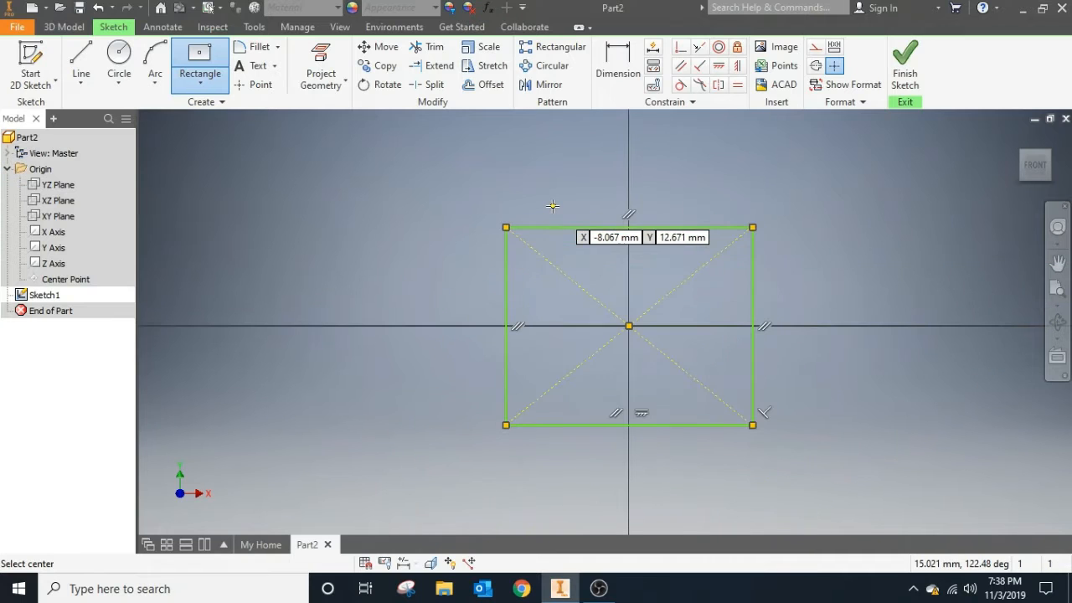
click(1057, 230)
mouse_move(824, 252)
mouse_down()
mouse_move(832, 266)
mouse_move(823, 222)
mouse_move(836, 252)
mouse_up()
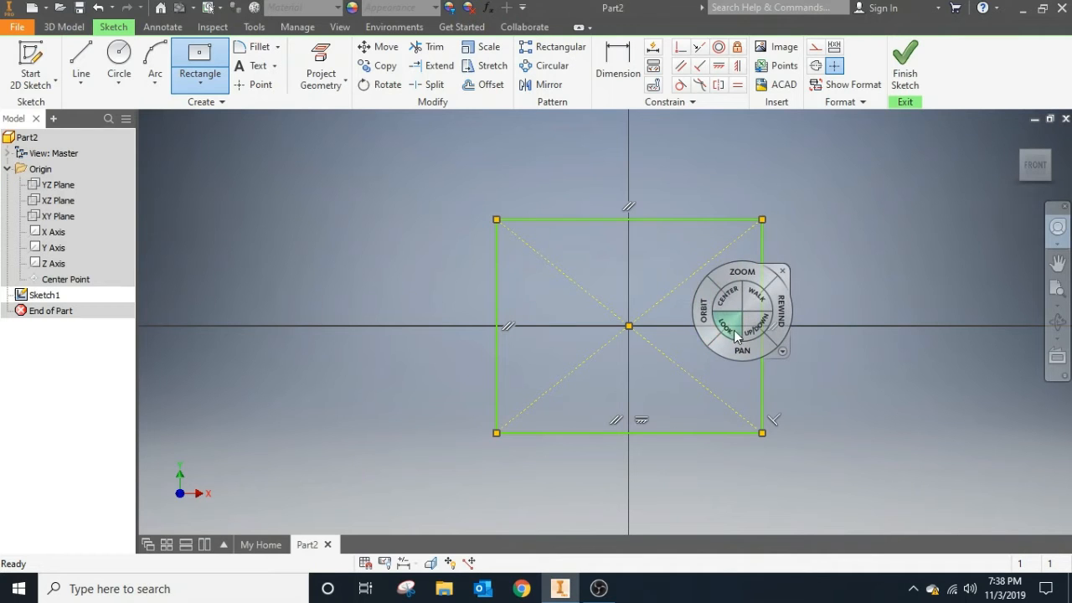
mouse_move(743, 350)
mouse_down()
mouse_move(511, 263)
mouse_move(606, 254)
mouse_move(751, 433)
mouse_move(750, 372)
mouse_move(709, 335)
mouse_up()
mouse_move(666, 308)
mouse_down()
mouse_move(713, 306)
mouse_move(646, 307)
mouse_move(676, 330)
mouse_up()
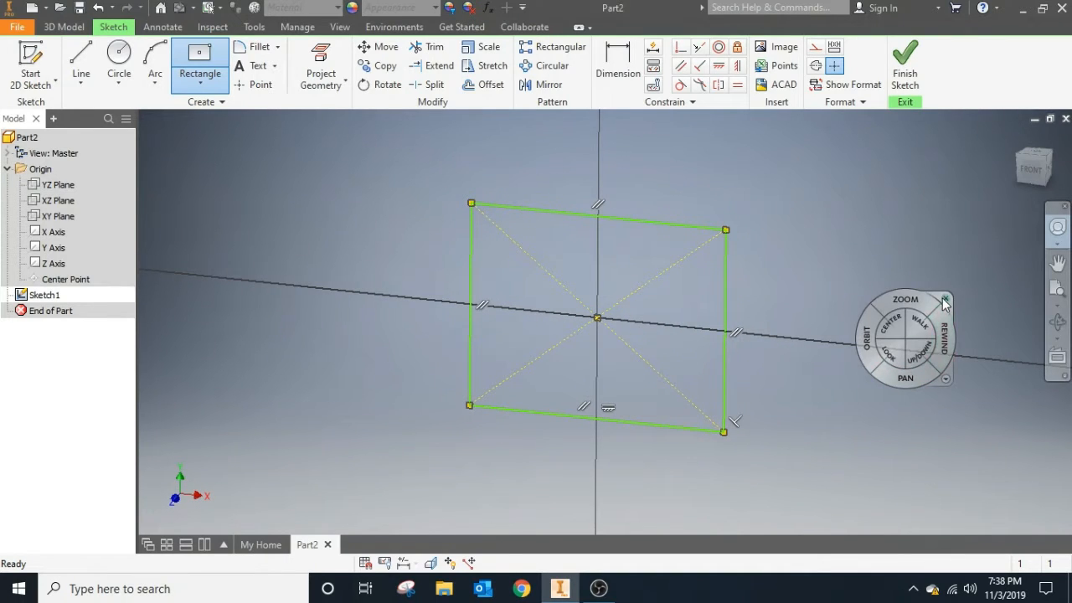
click(946, 298)
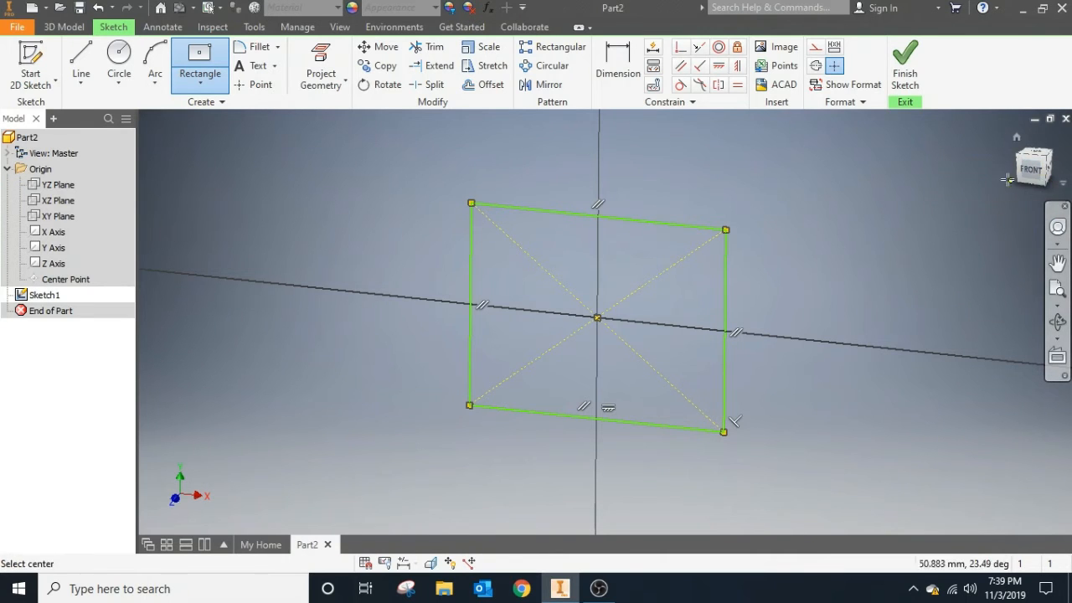
click(1035, 172)
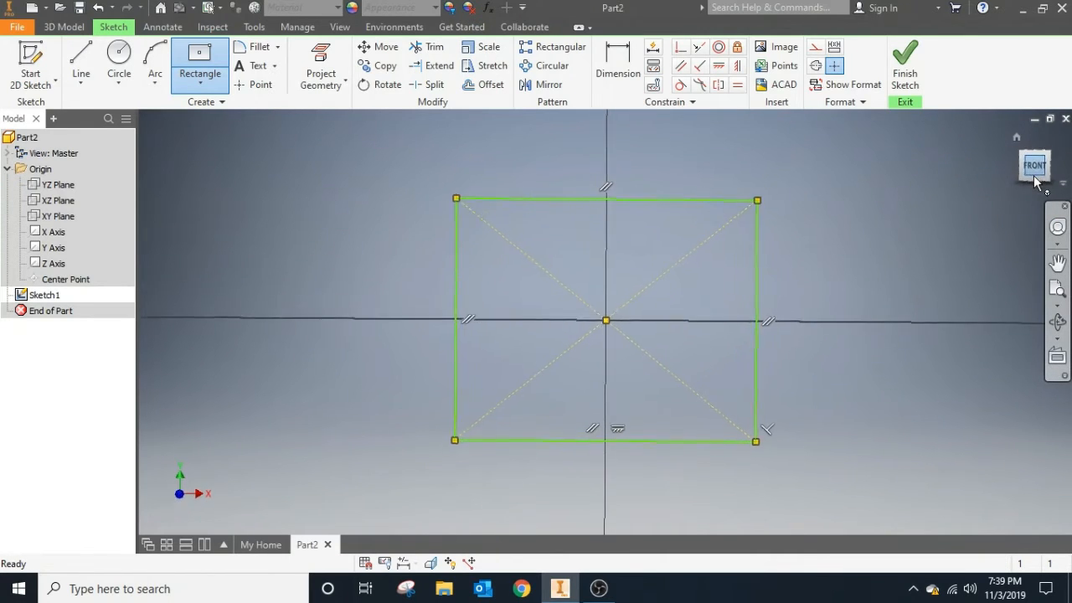
click(1023, 157)
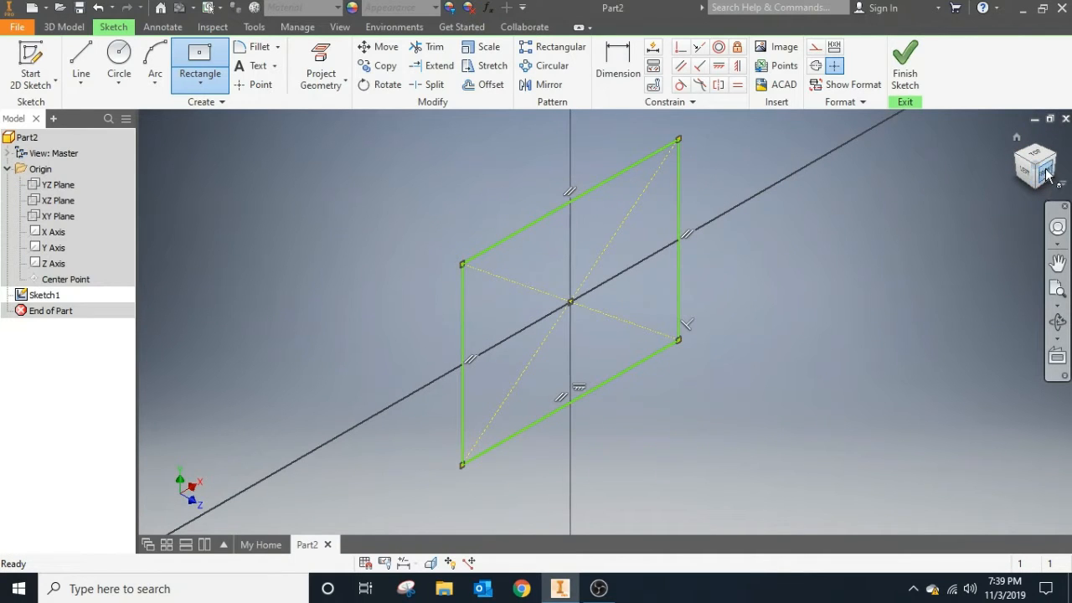
click(1045, 171)
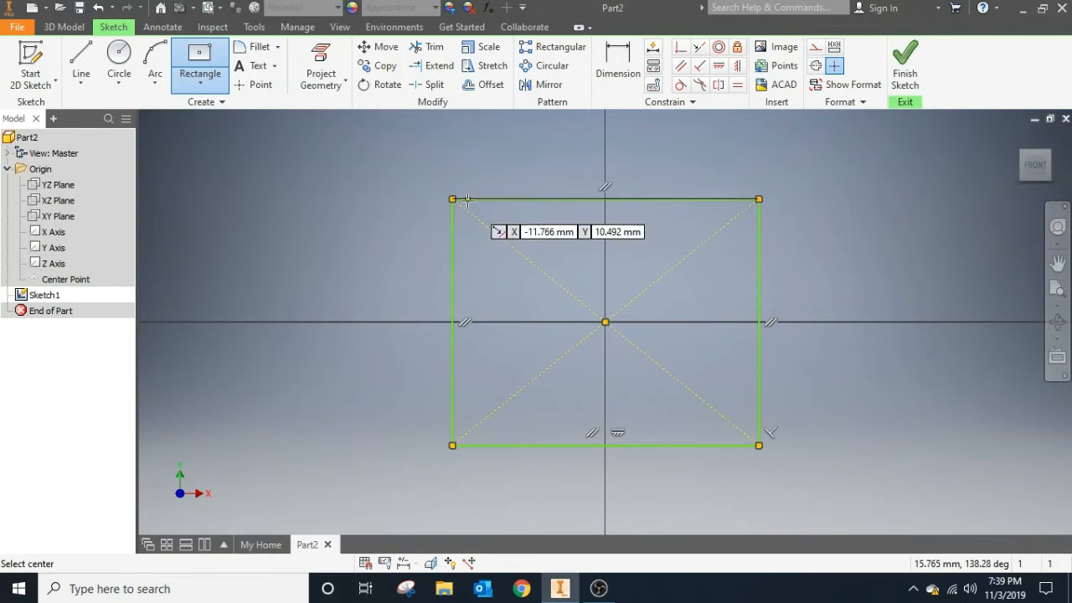
Draw three connected lines outside the rectangle's left edge, from its upper-left corner outward and back to its lower-left corner
click(226, 78)
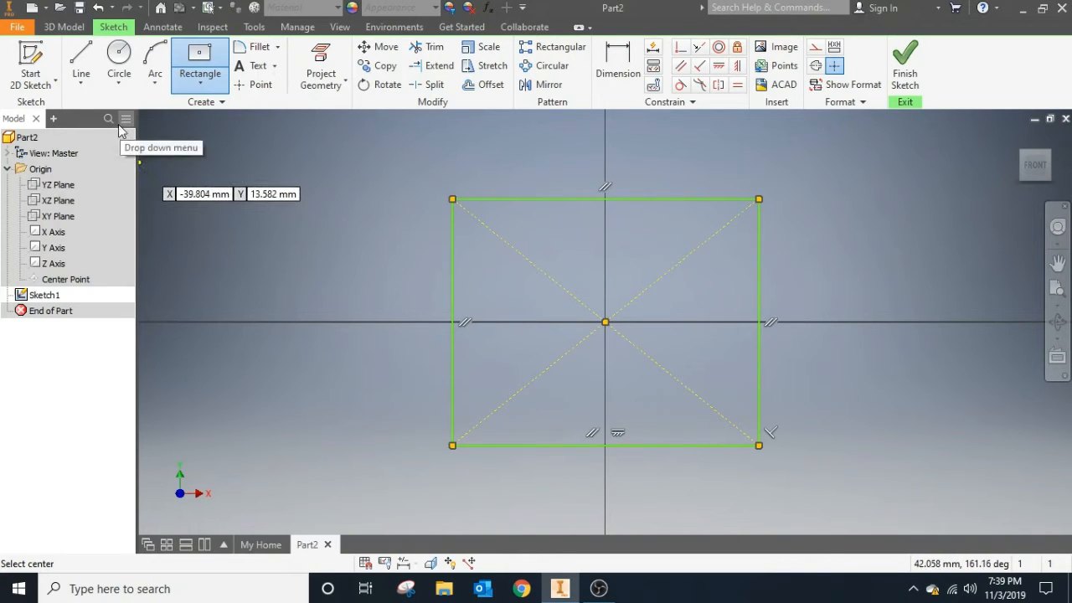
click(79, 54)
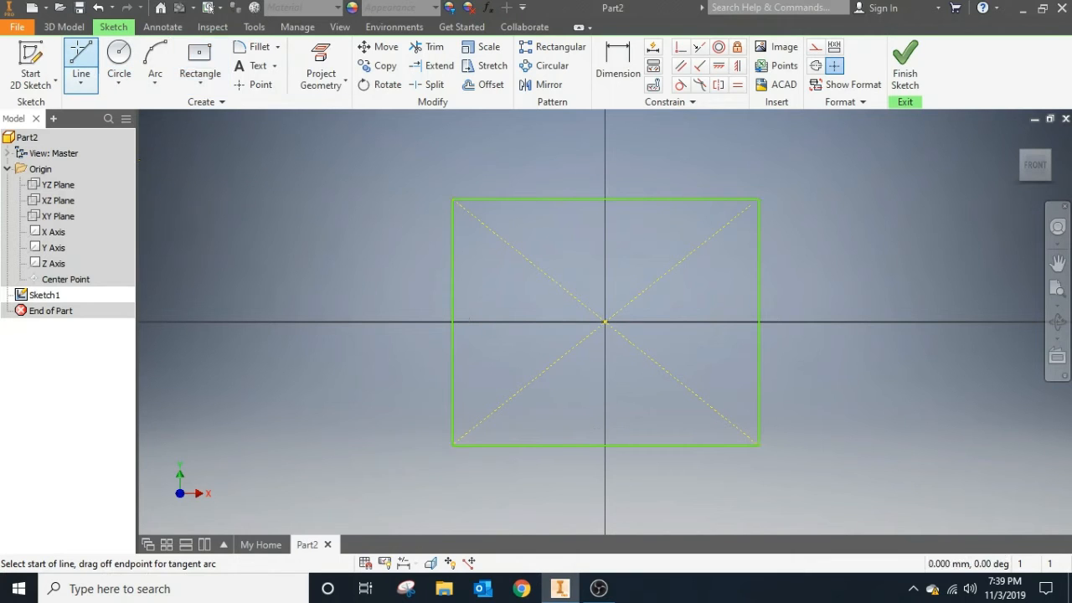
click(81, 83)
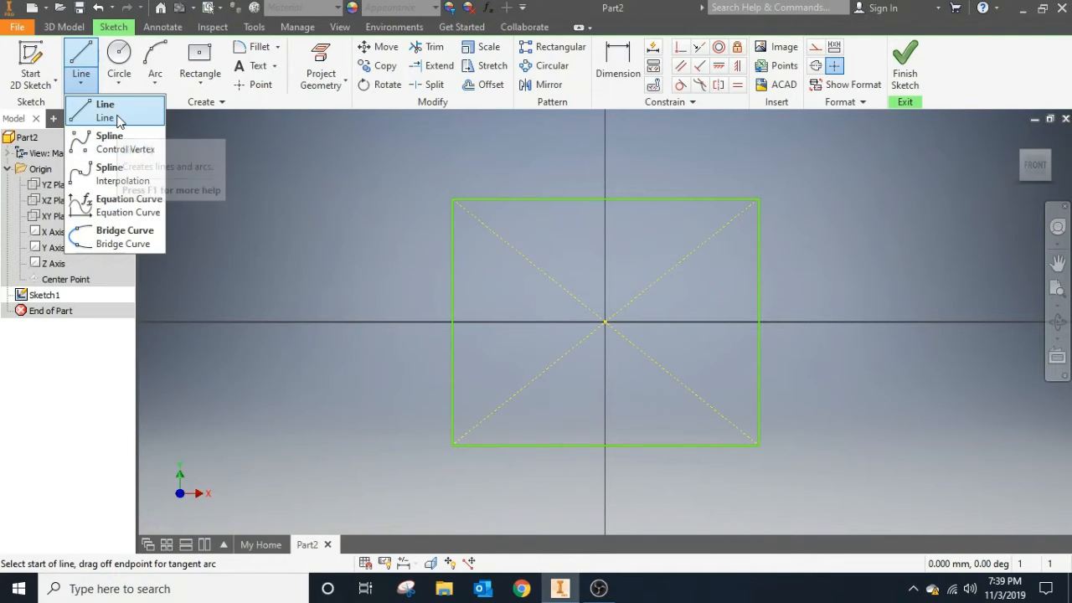
click(117, 119)
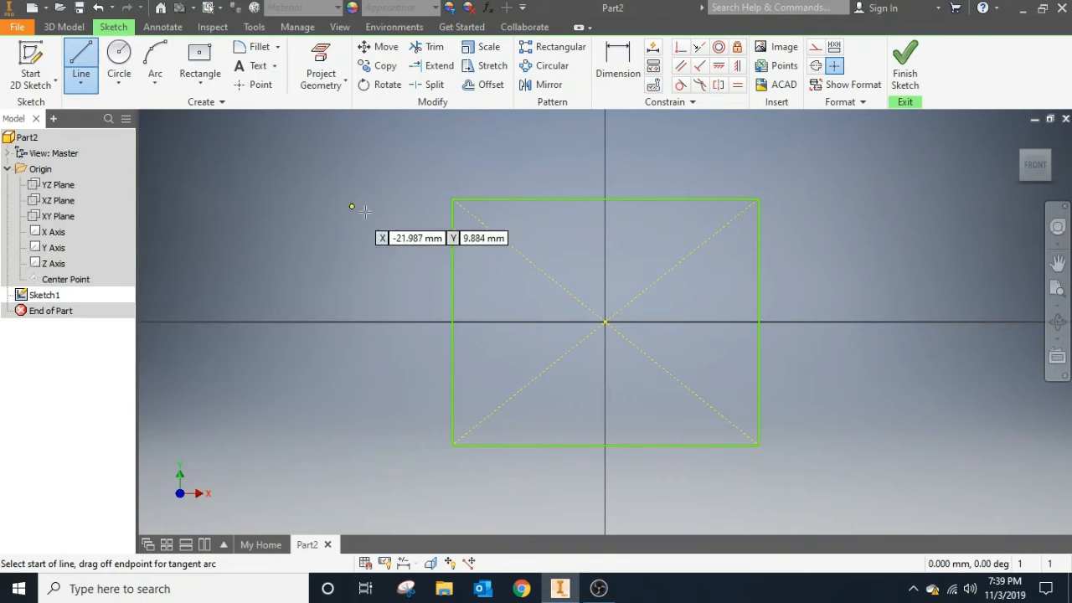
click(452, 199)
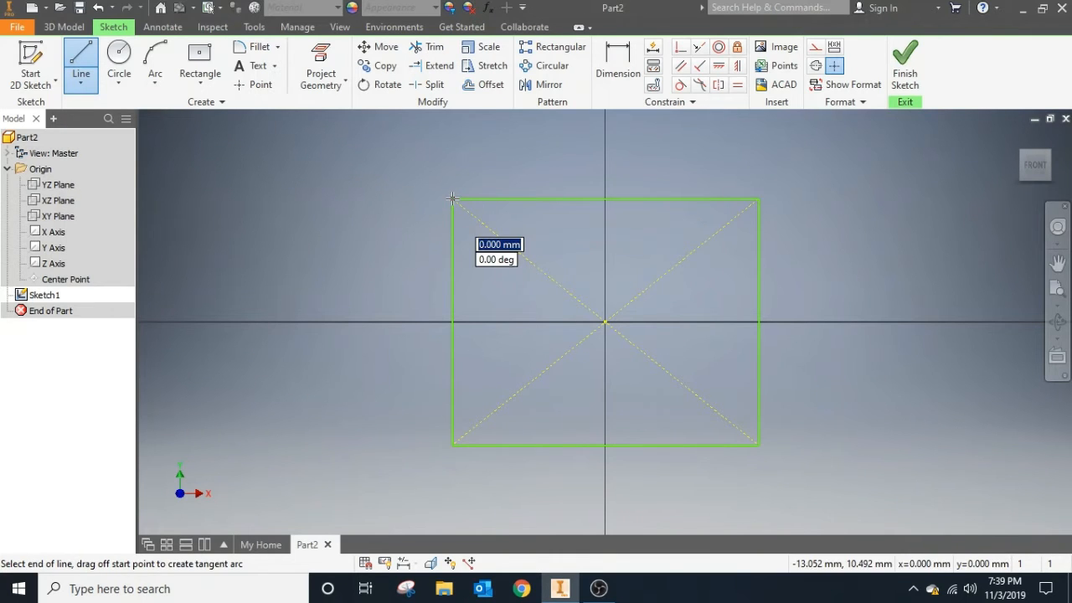
click(287, 218)
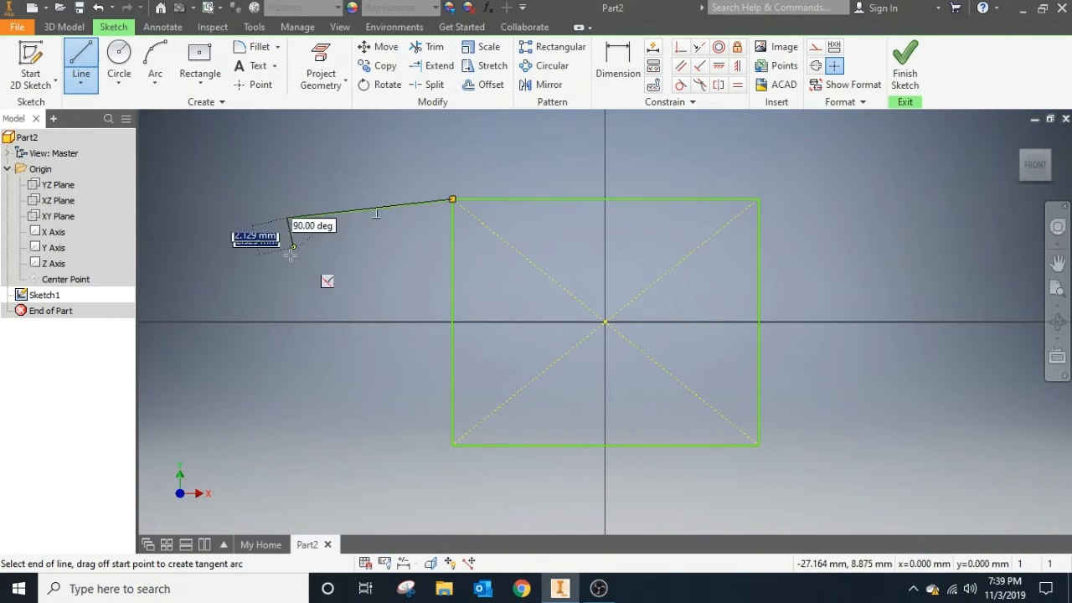
click(258, 388)
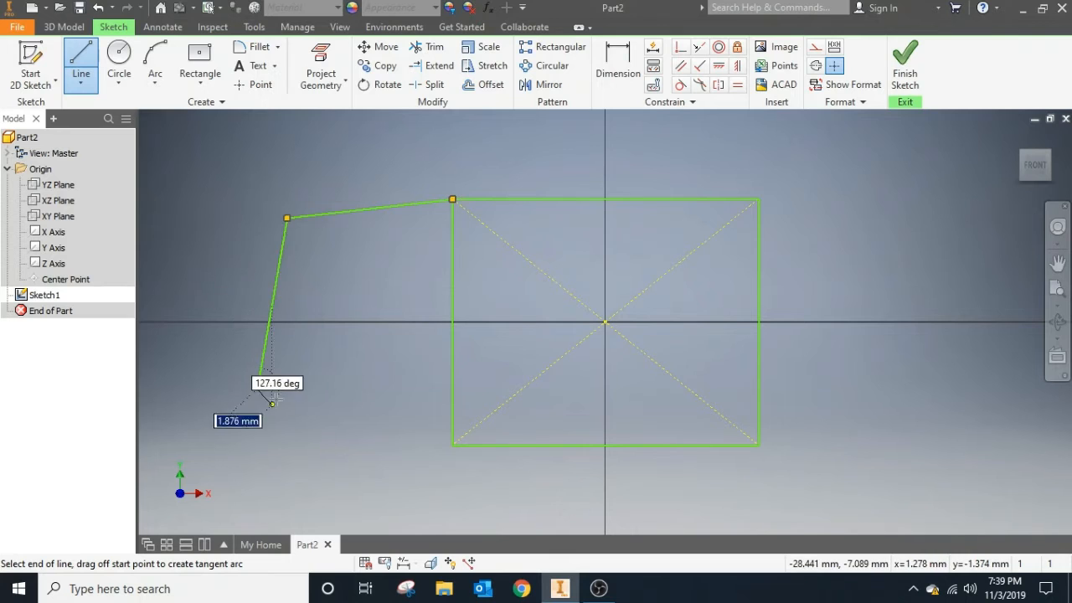
click(452, 445)
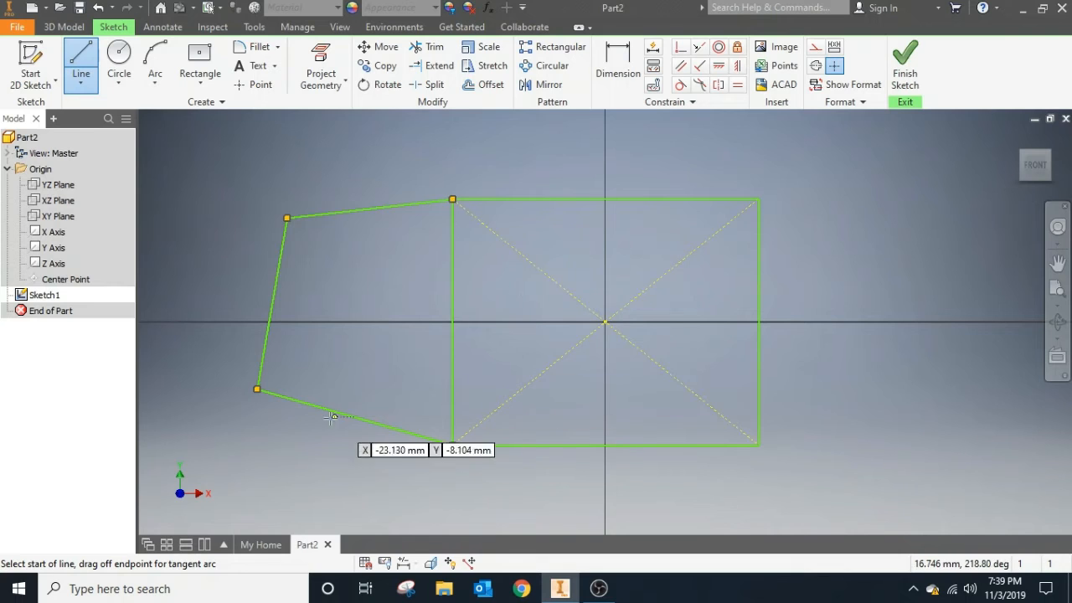
click(452, 199)
key(Escape)
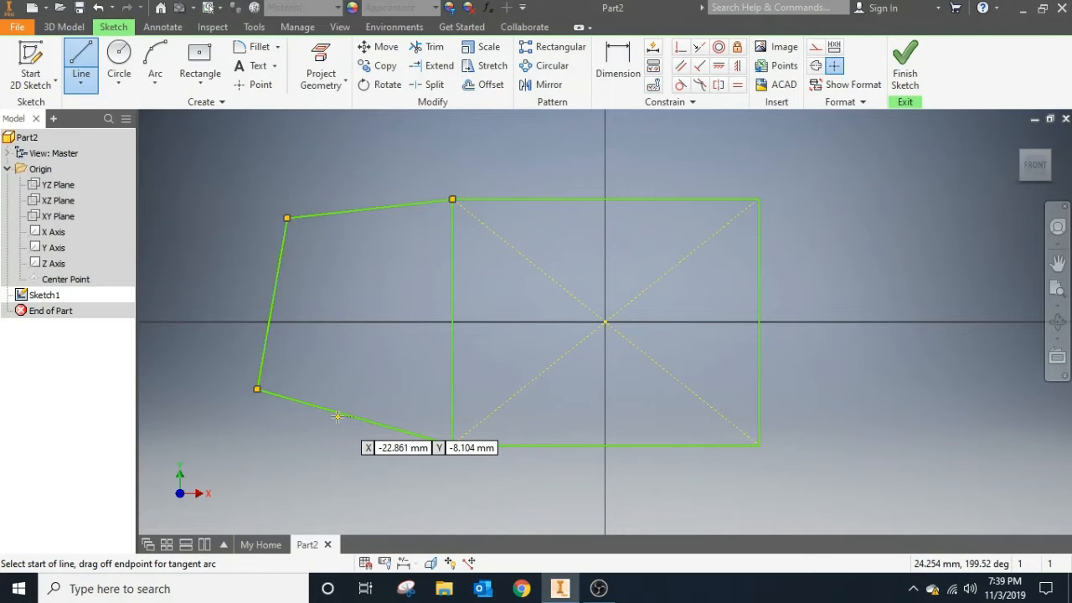
Draw a center-point circle about 21 mm in diameter from the origin, tangent to the rectangle's top edge
click(127, 86)
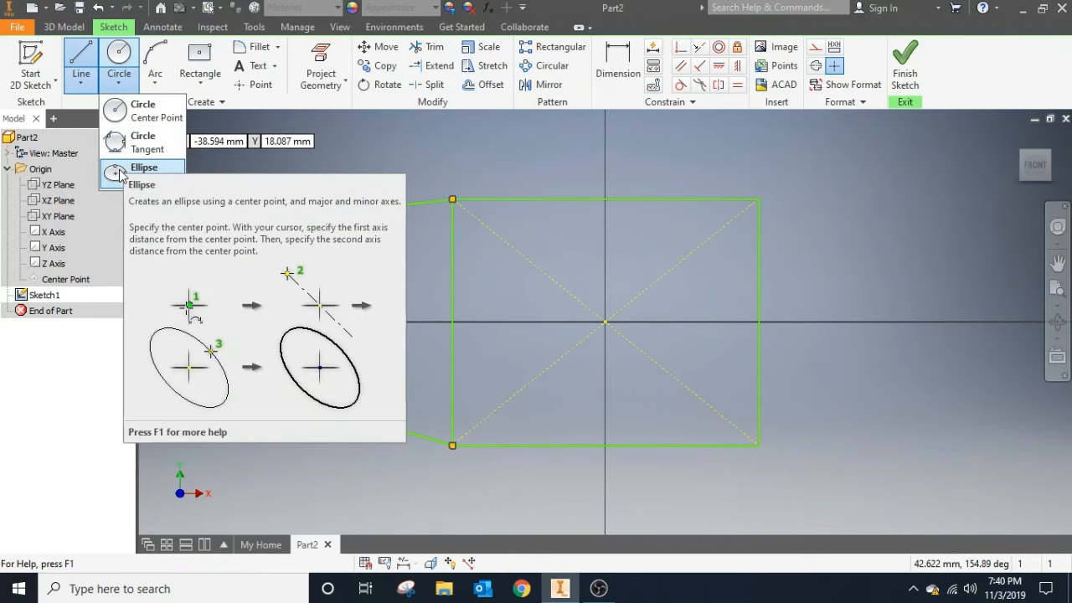
click(142, 111)
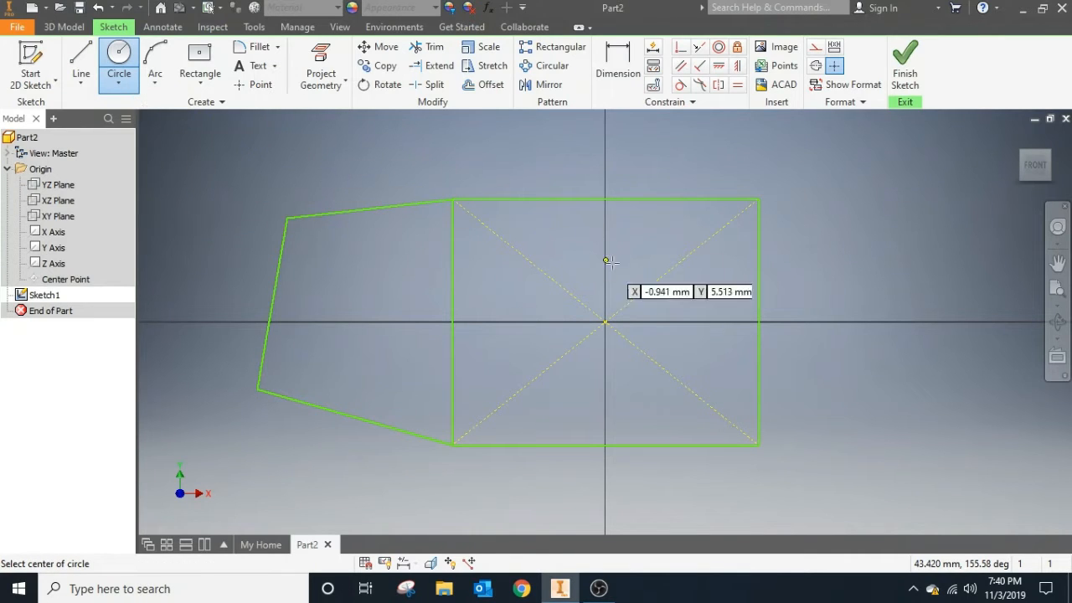
click(604, 321)
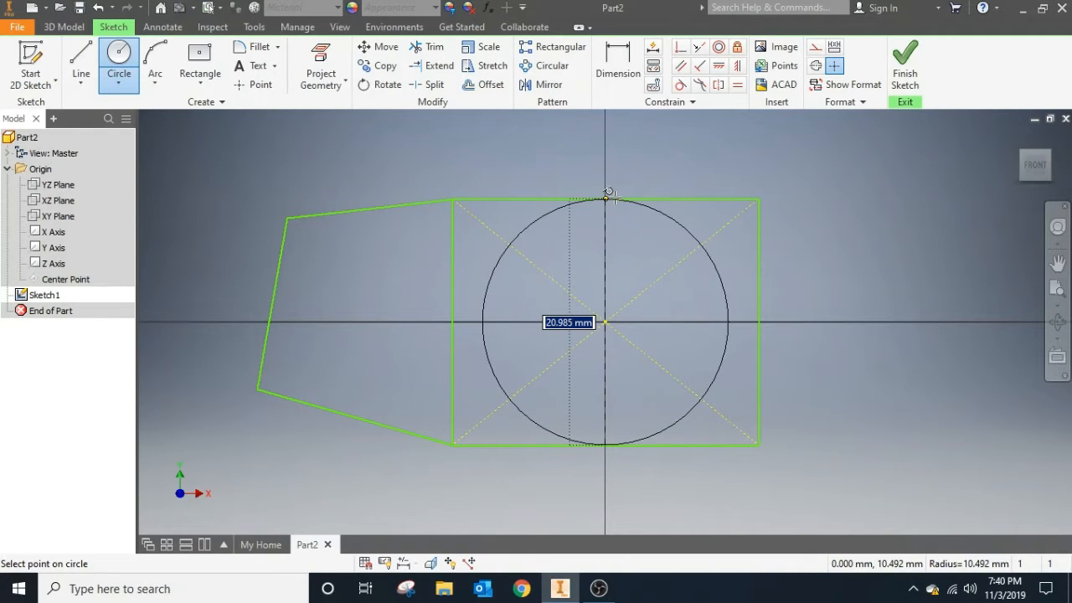
click(607, 198)
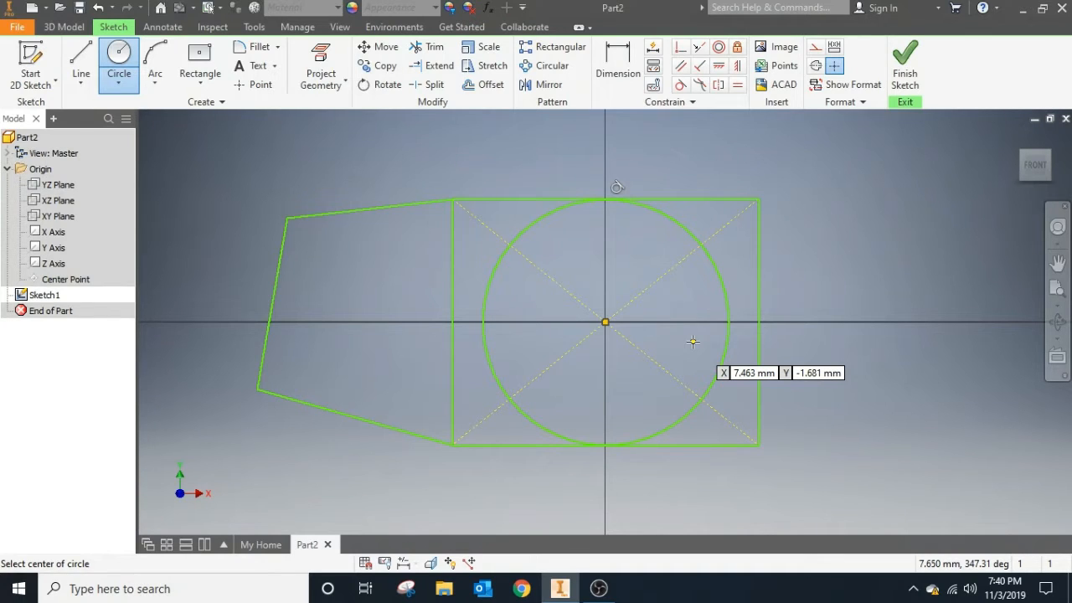
Draw a three-point arc from the rectangle's upper-right corner to its lower-right corner, bulging outward
click(823, 303)
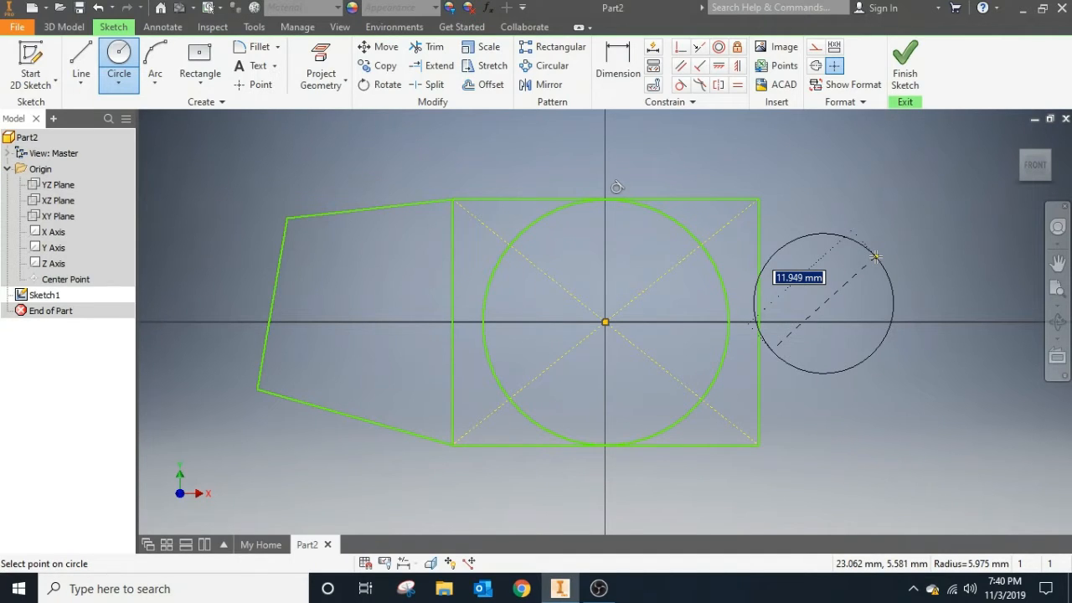
key(Escape)
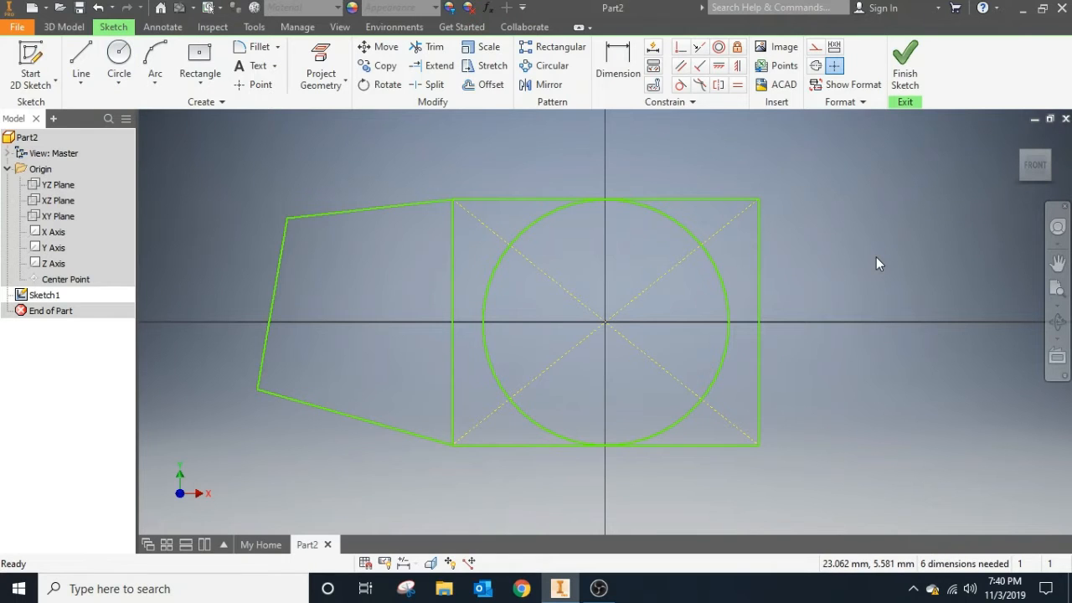
click(155, 61)
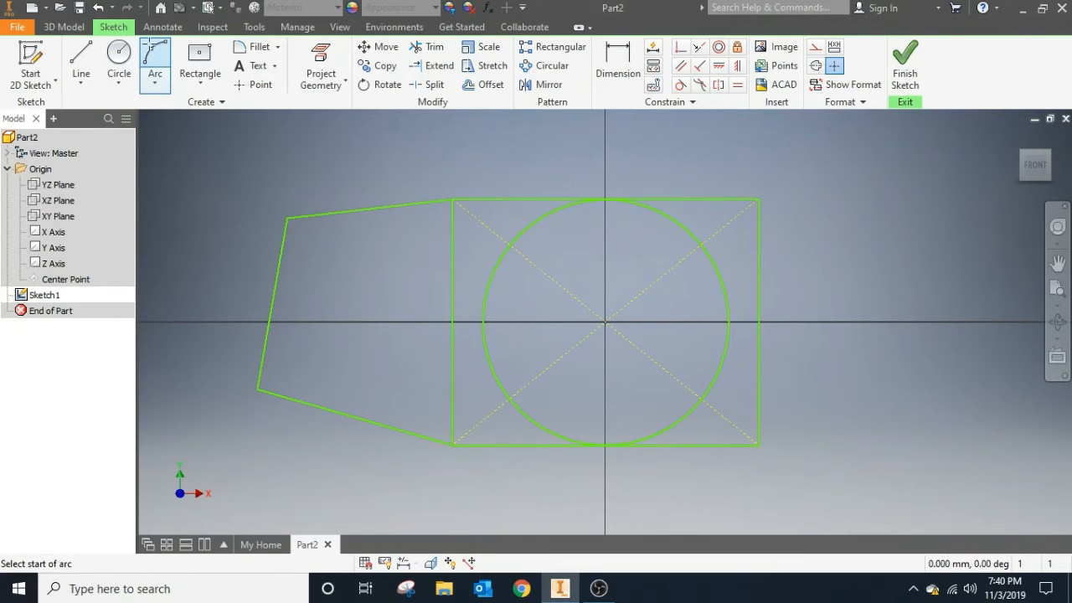
click(155, 84)
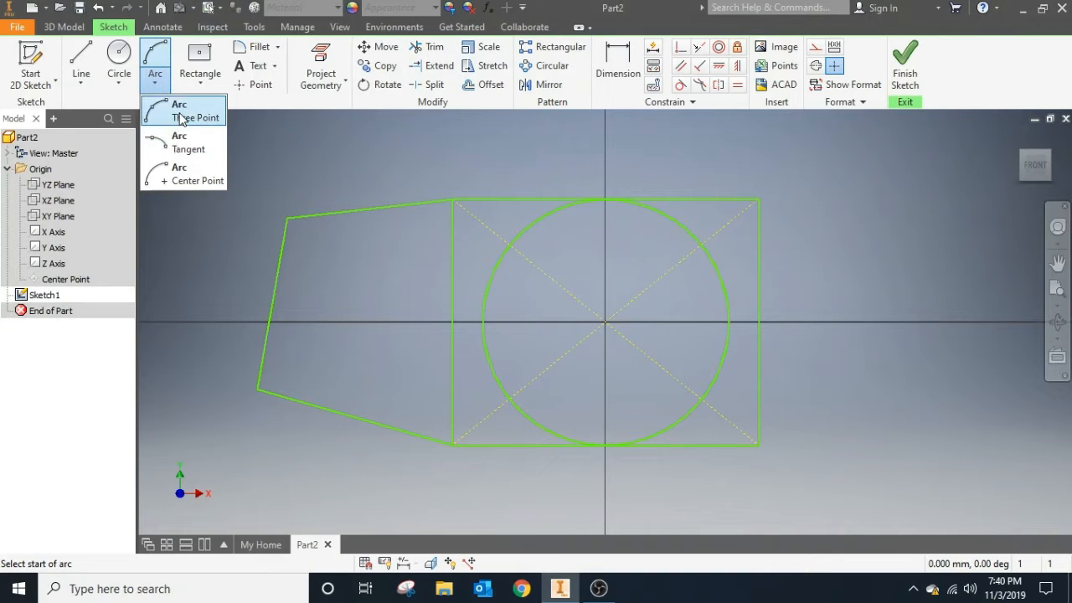
click(181, 117)
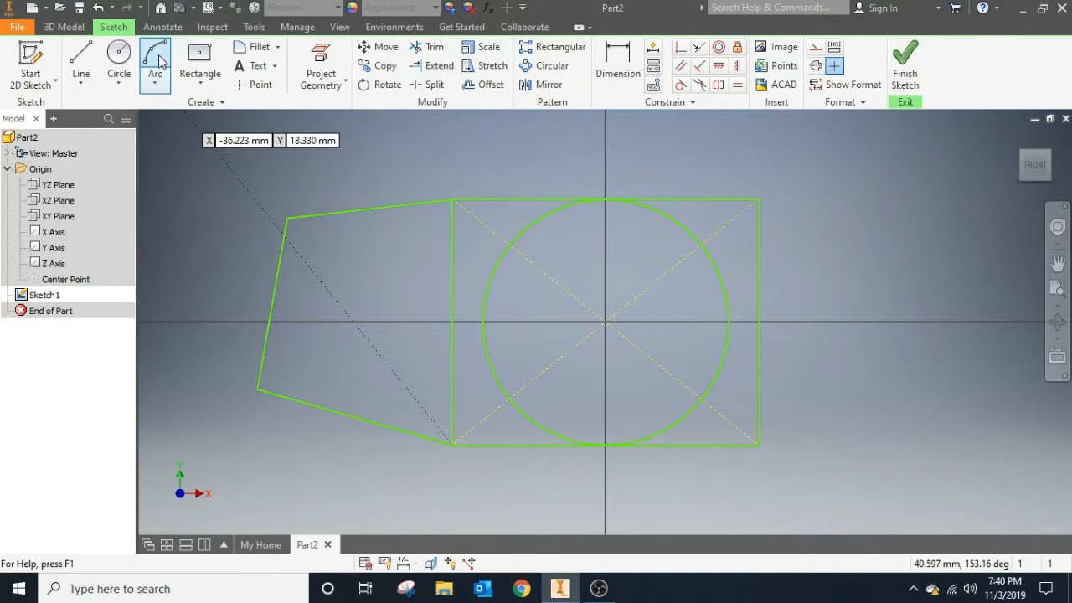
click(154, 84)
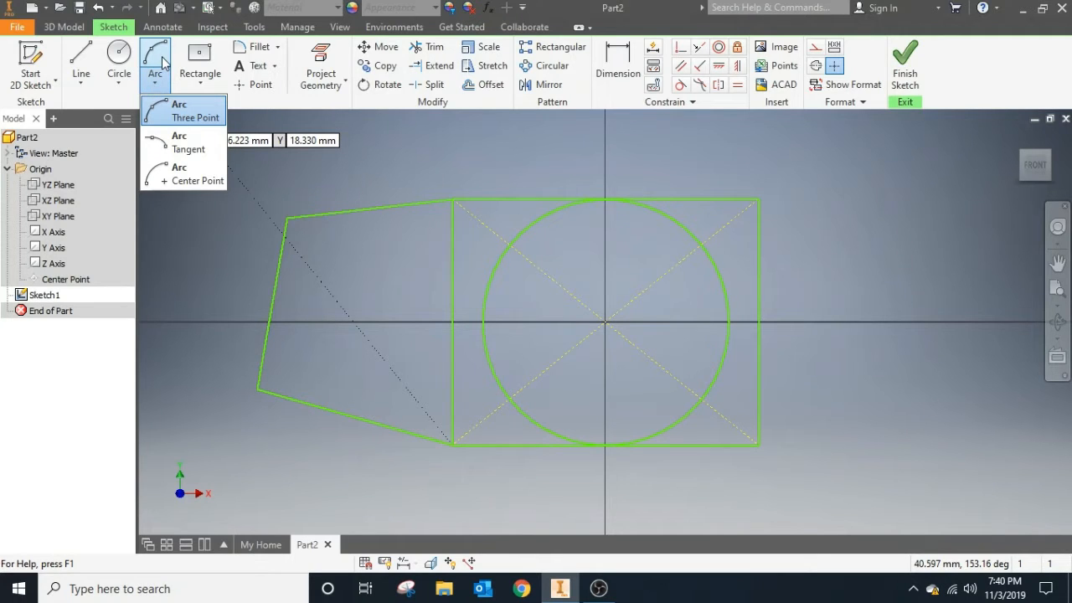
click(168, 114)
click(758, 200)
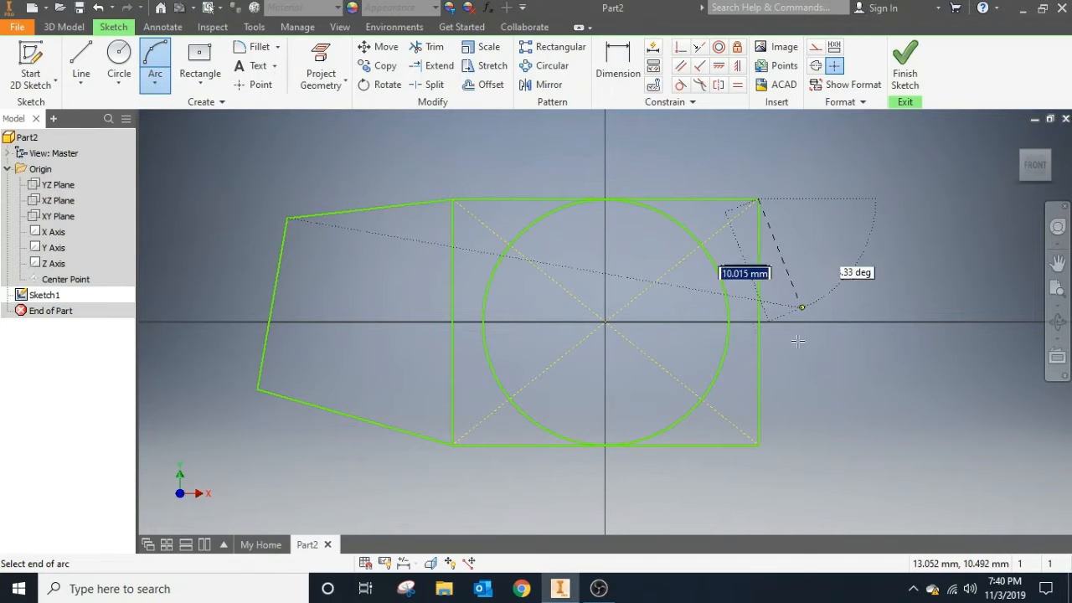
click(759, 444)
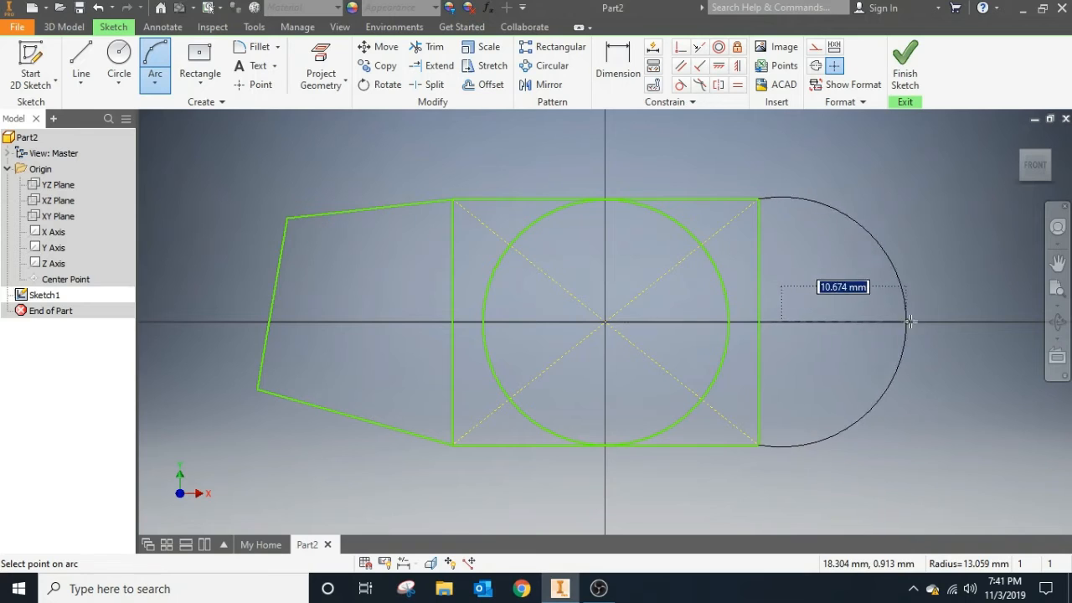
click(866, 311)
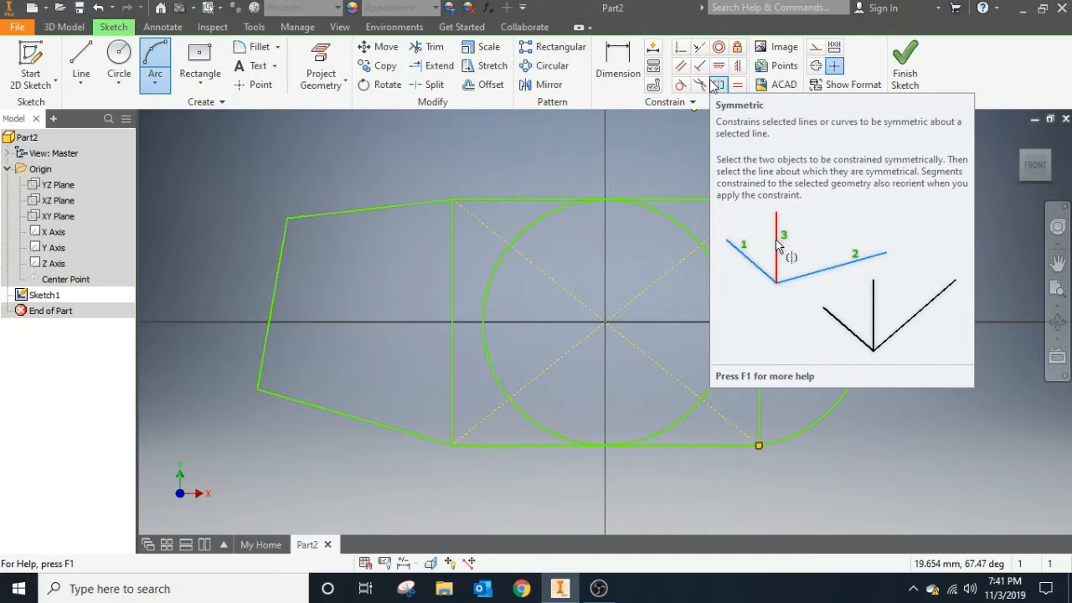
key(Escape)
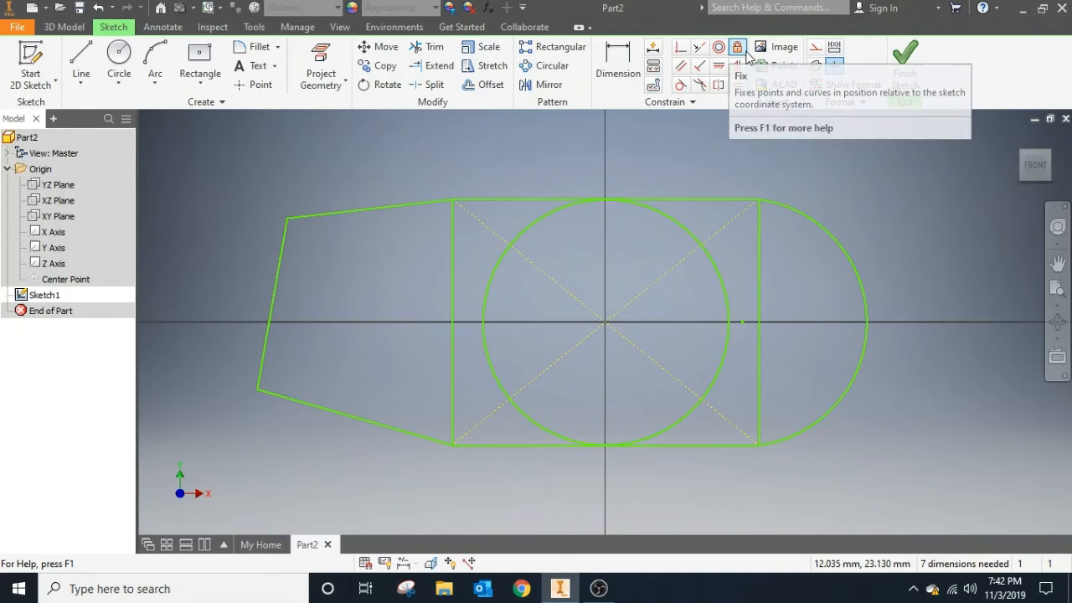
Fix in position the slanted line that runs outward from the rectangle's upper-left corner
click(737, 47)
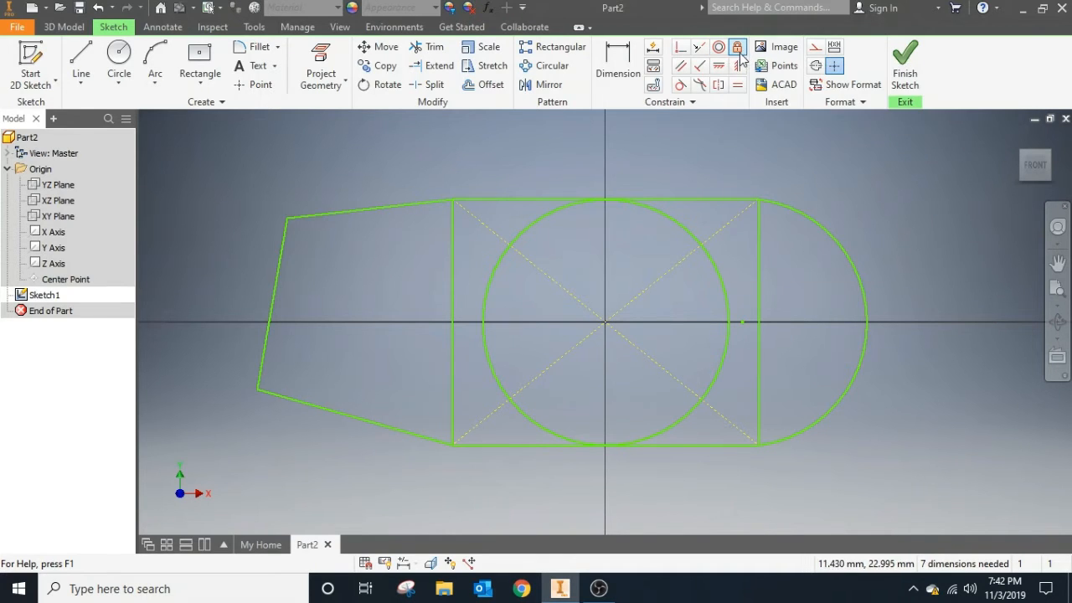
click(338, 210)
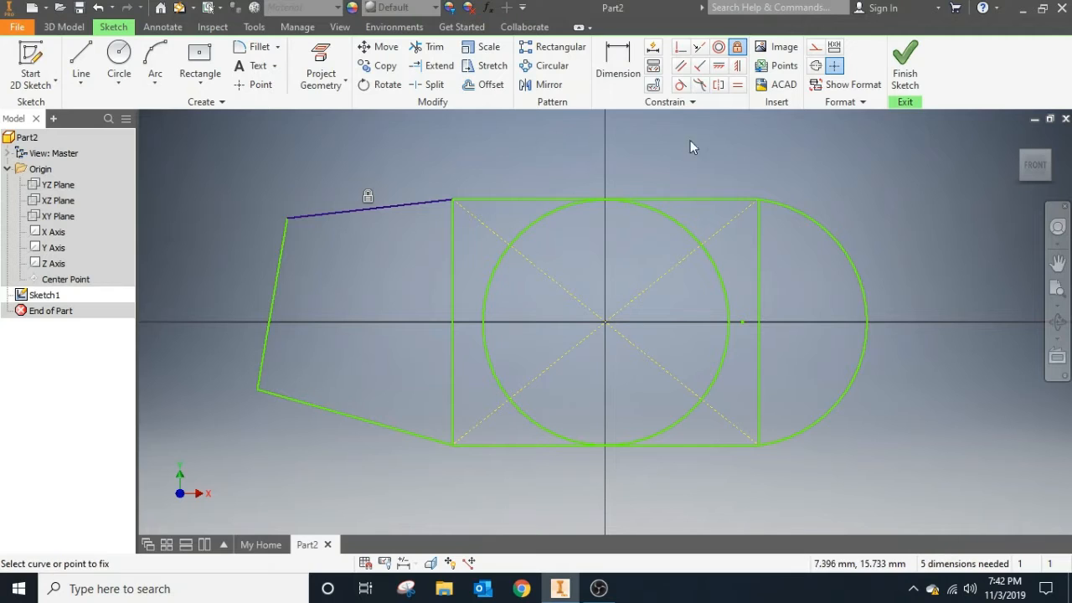
Try to make the fixed slanted line and the rectangle's top edge parallel
click(680, 66)
click(388, 205)
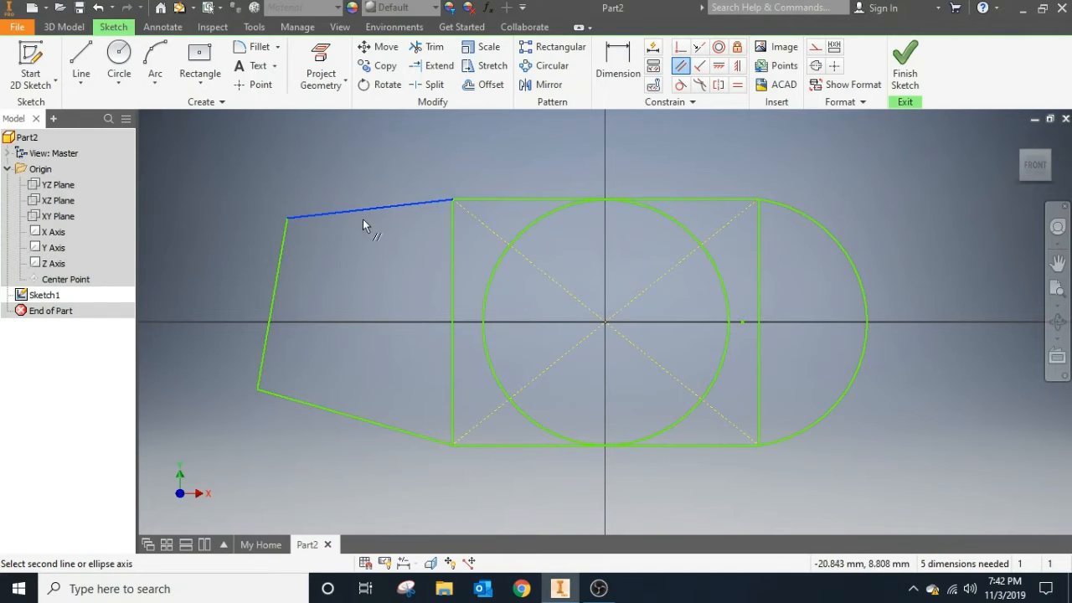
click(504, 199)
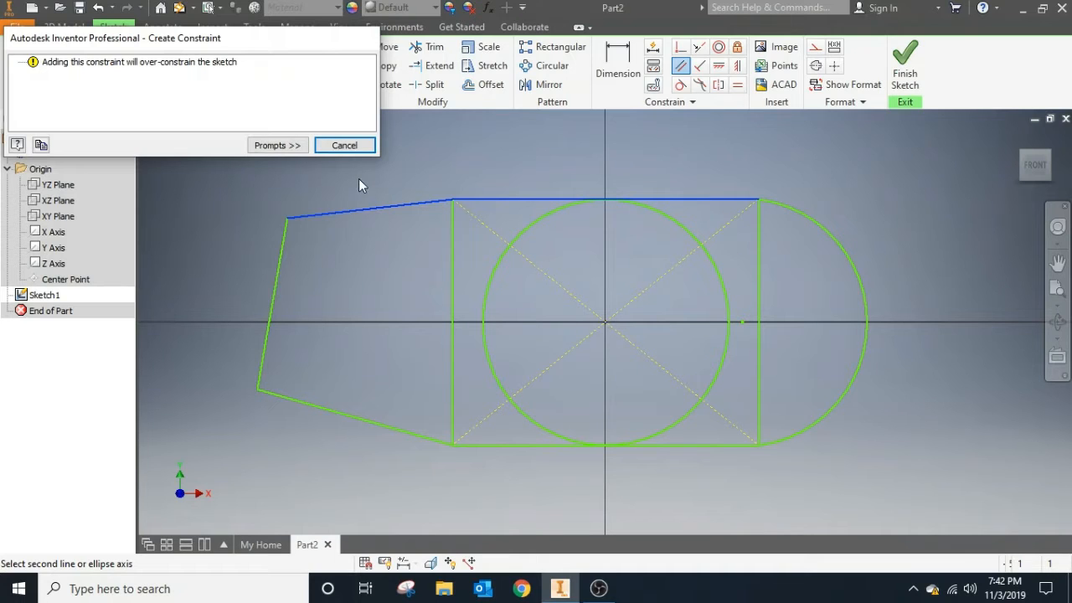
click(345, 145)
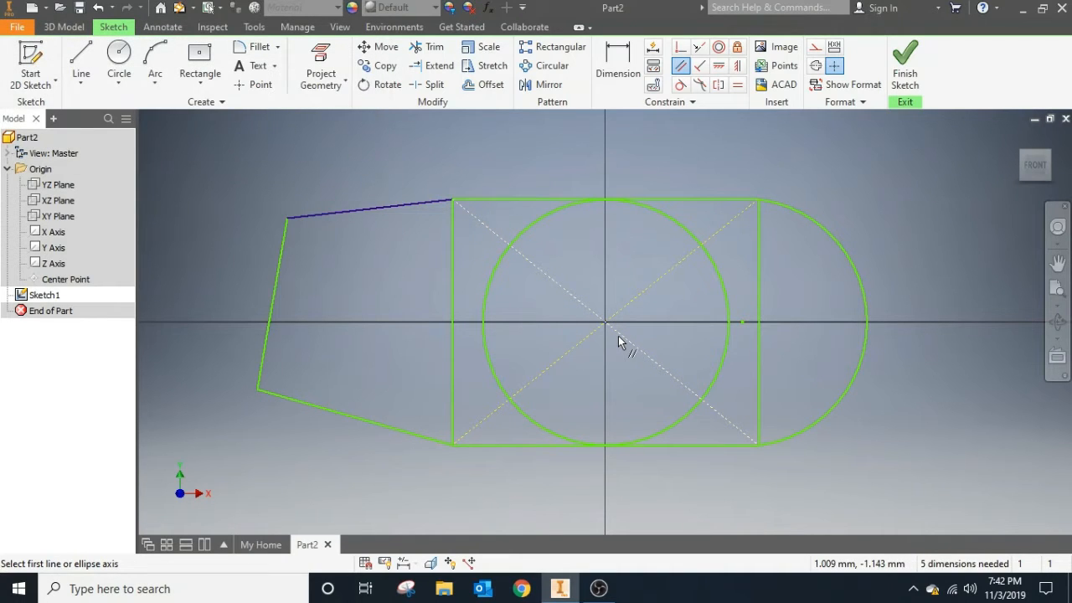
key(Escape)
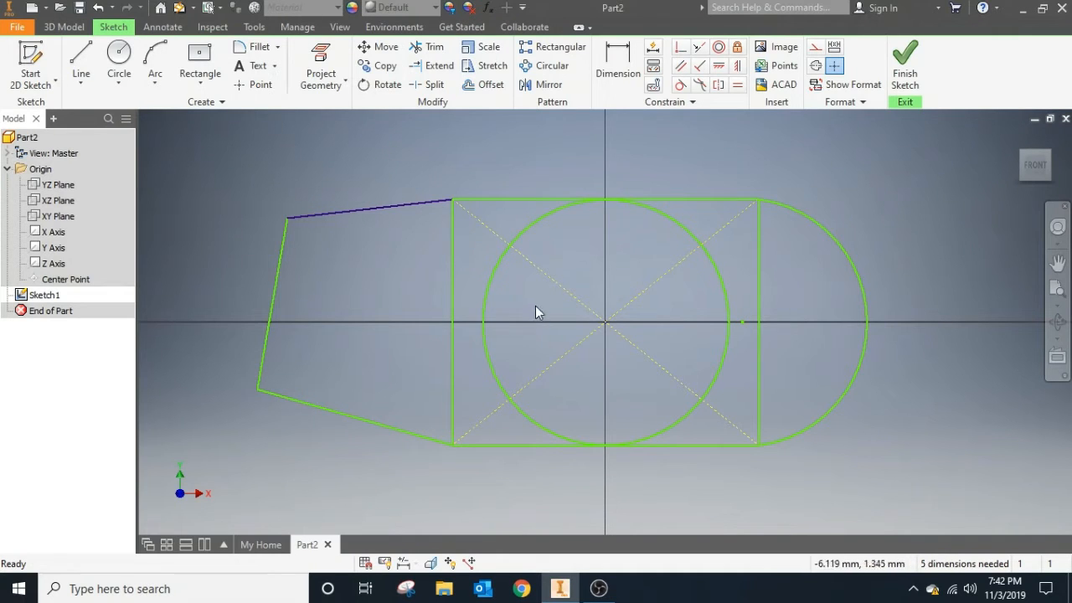
Delete the constraint that holds the rectangle's center at the sketch origin
drag(548, 293, 679, 375)
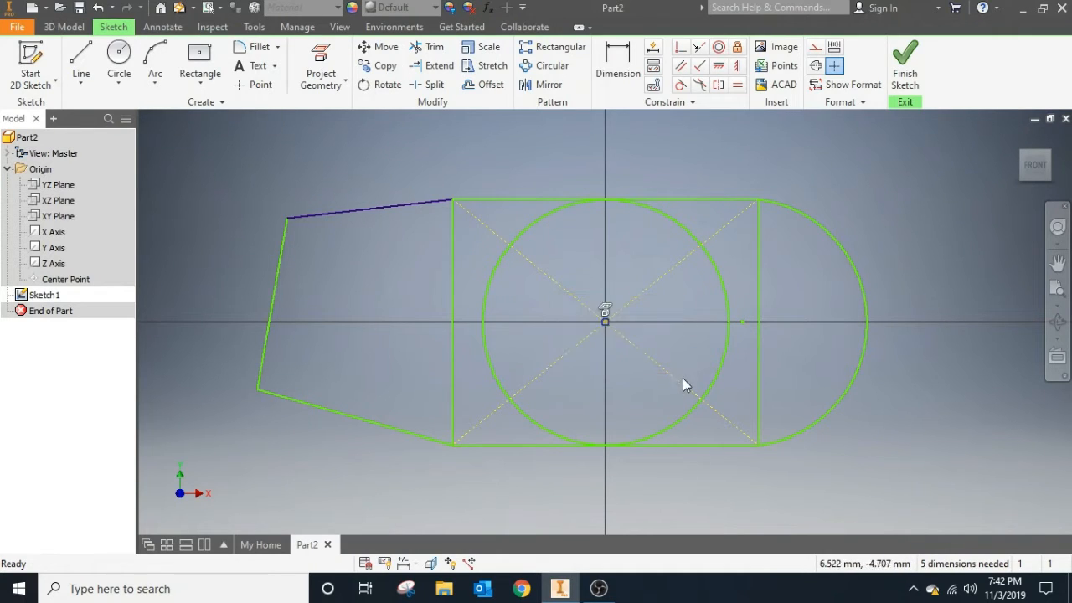
click(604, 316)
key(Delete)
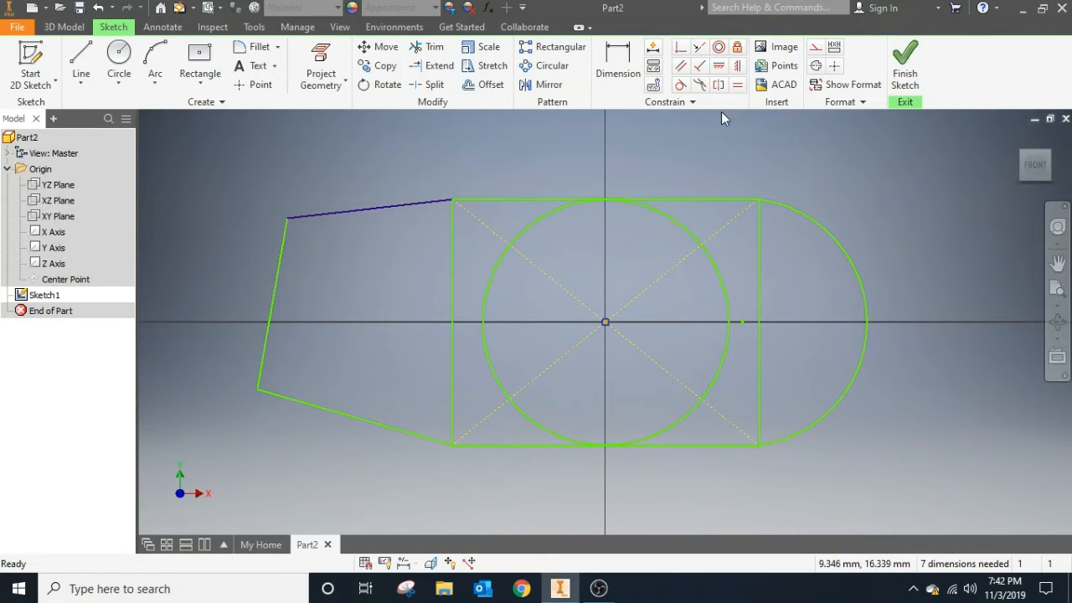
Try the parallel constraint between the fixed line and the rectangle's top edge again
click(680, 65)
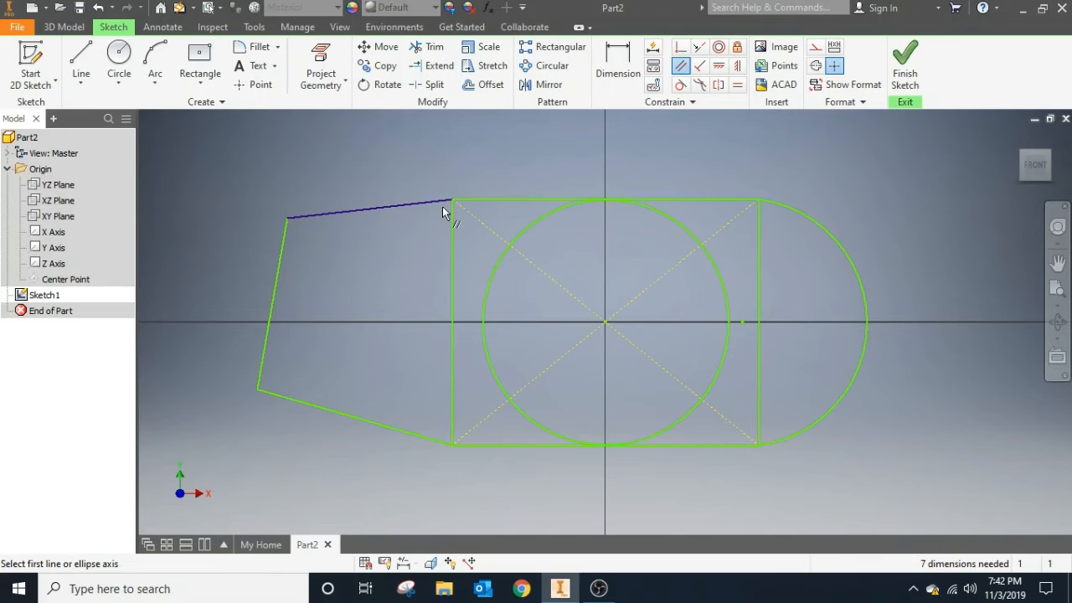
click(418, 202)
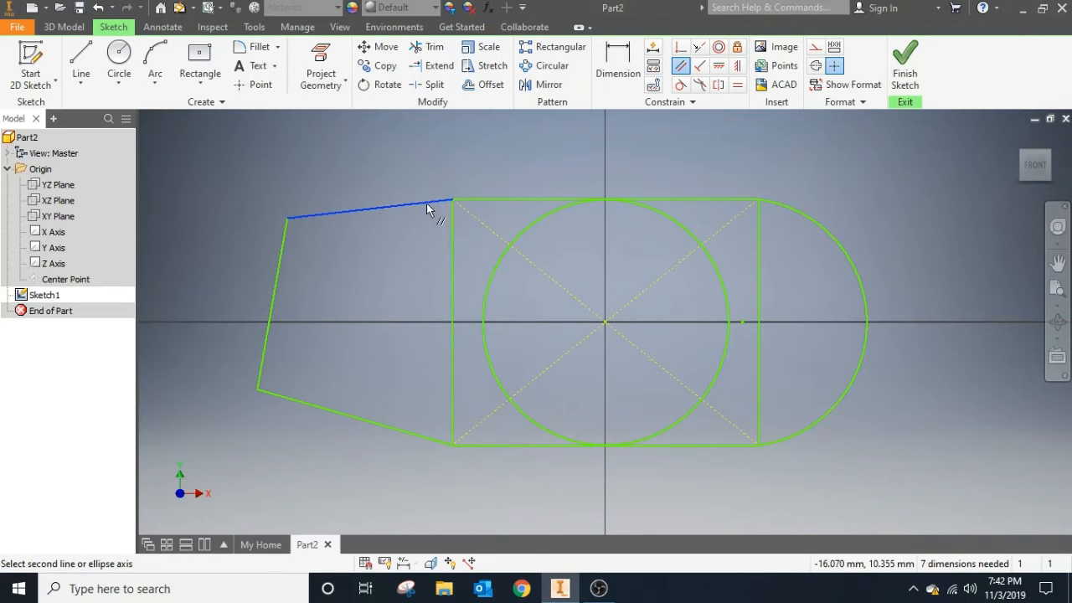
click(521, 198)
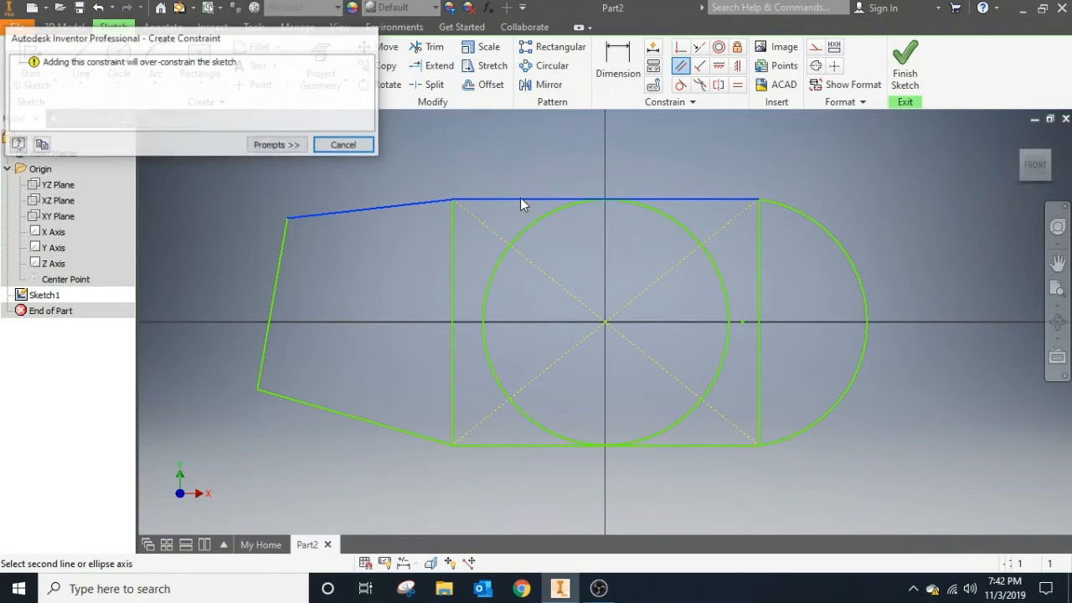
click(344, 146)
key(Escape)
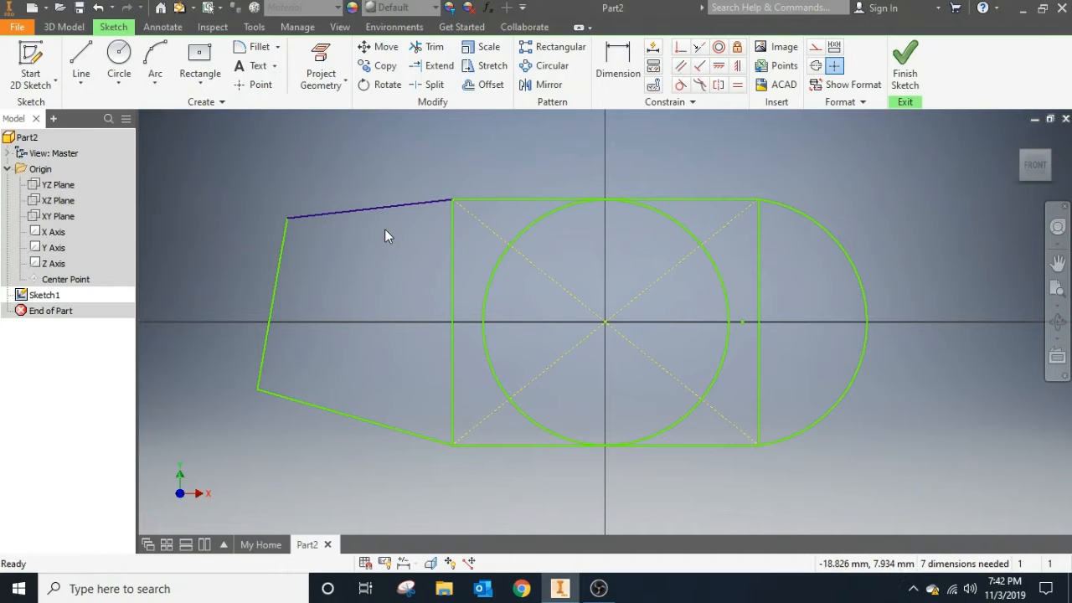
Delete the horizontal constraint on the rectangle's bottom edge and make its top edge parallel to the fixed slanted line
drag(405, 140, 821, 566)
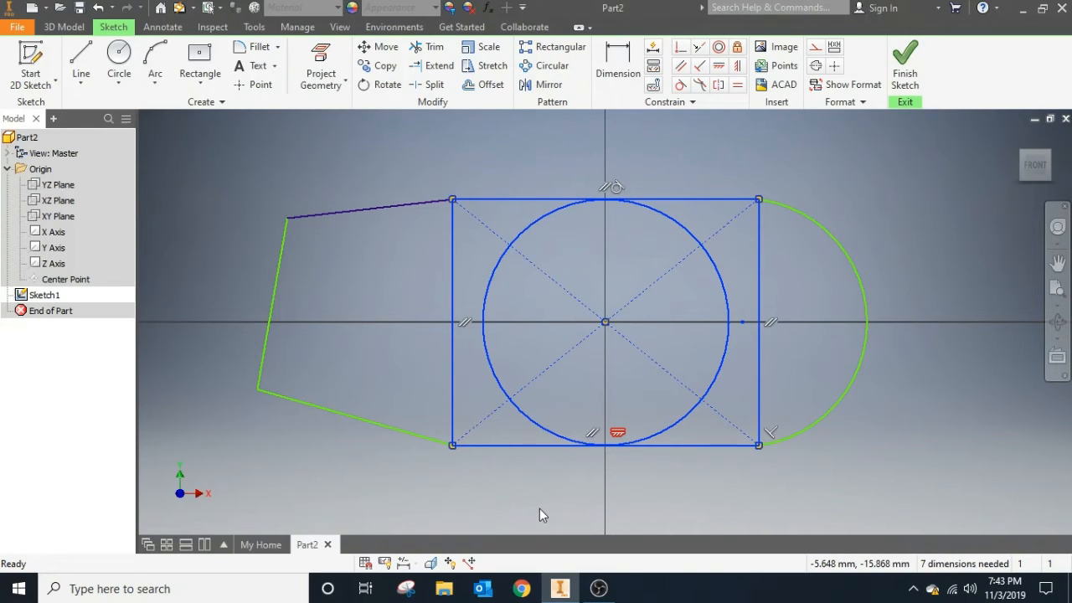
click(617, 437)
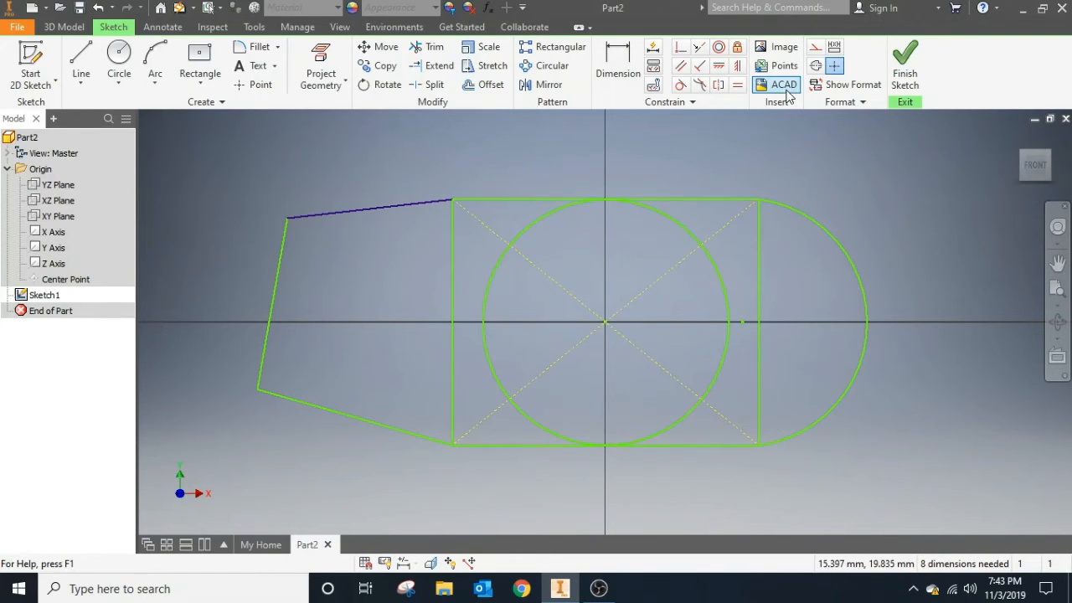
click(680, 65)
click(379, 209)
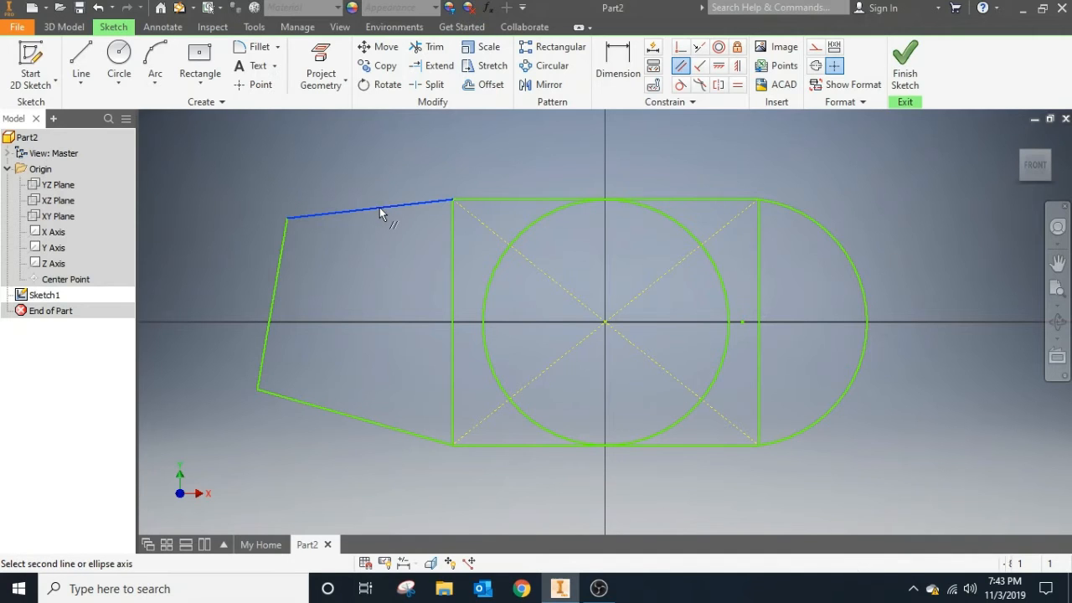
click(544, 201)
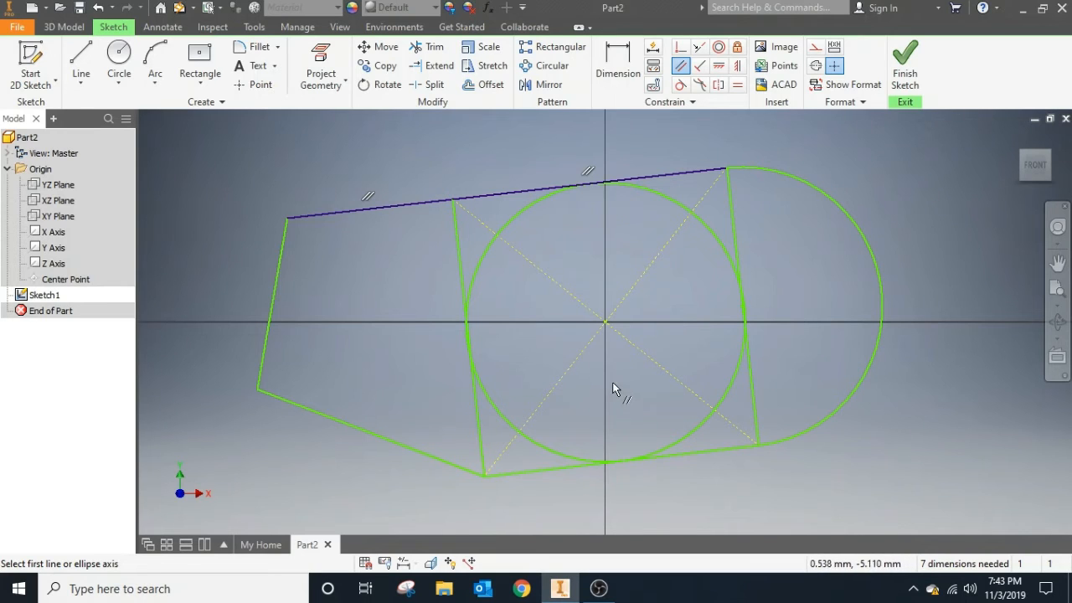
Make the lower outer line perpendicular to the rectangle's left edge, and try a horizontal constraint on the rectangle's top edge
click(701, 70)
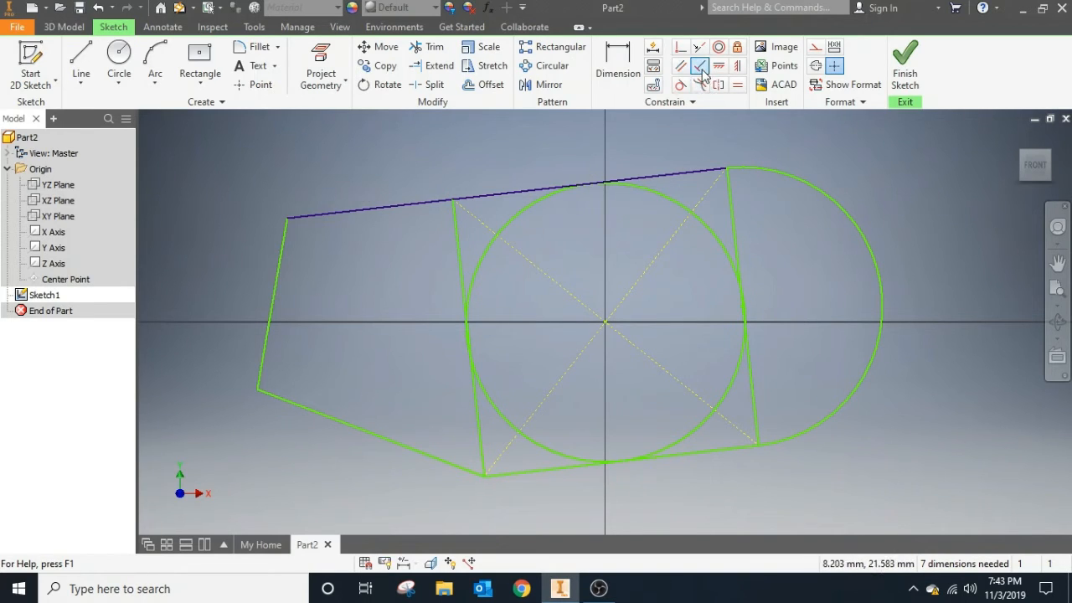
click(382, 439)
click(483, 454)
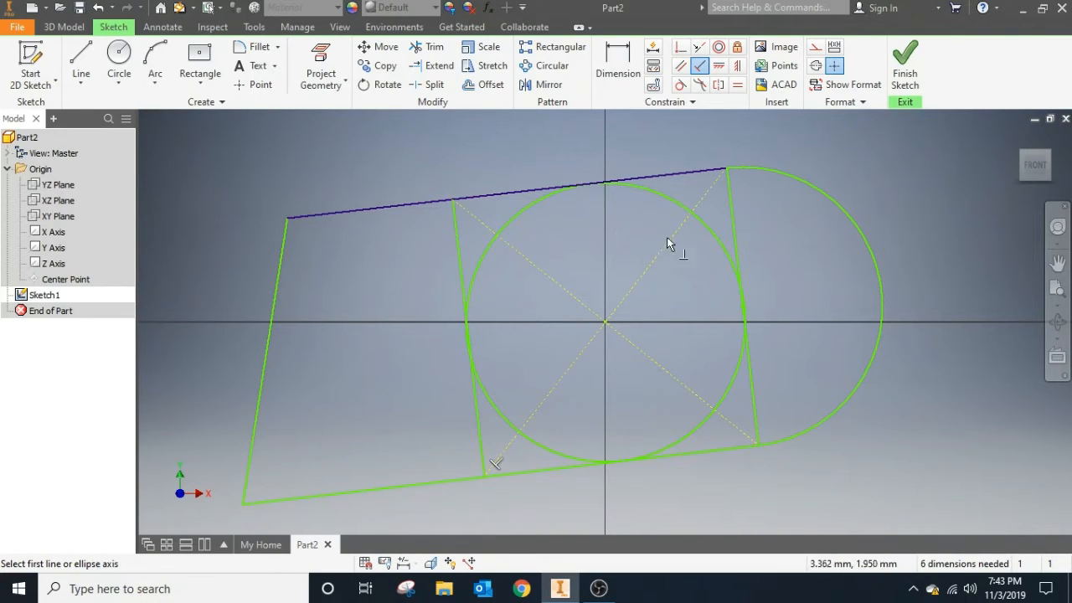
click(719, 65)
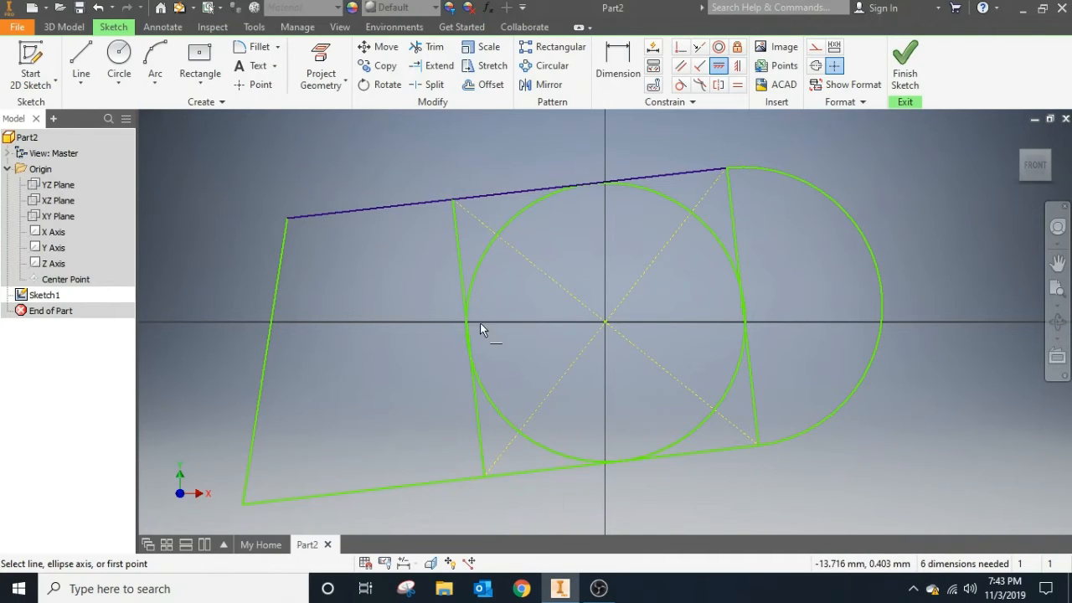
click(571, 186)
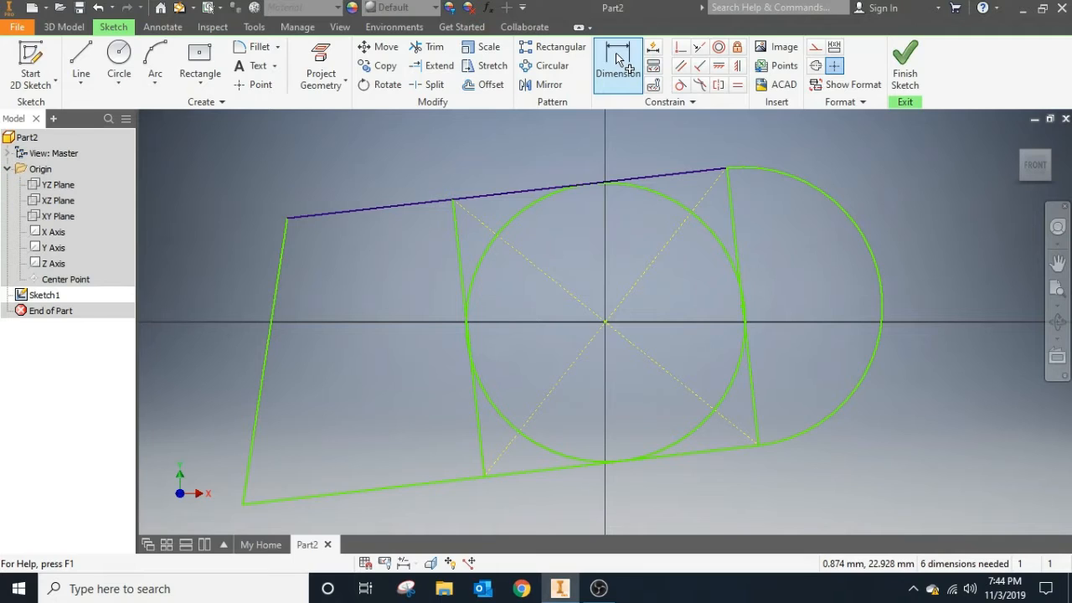
Dimension the length of the outermost left line and set it to 30 mm
click(616, 56)
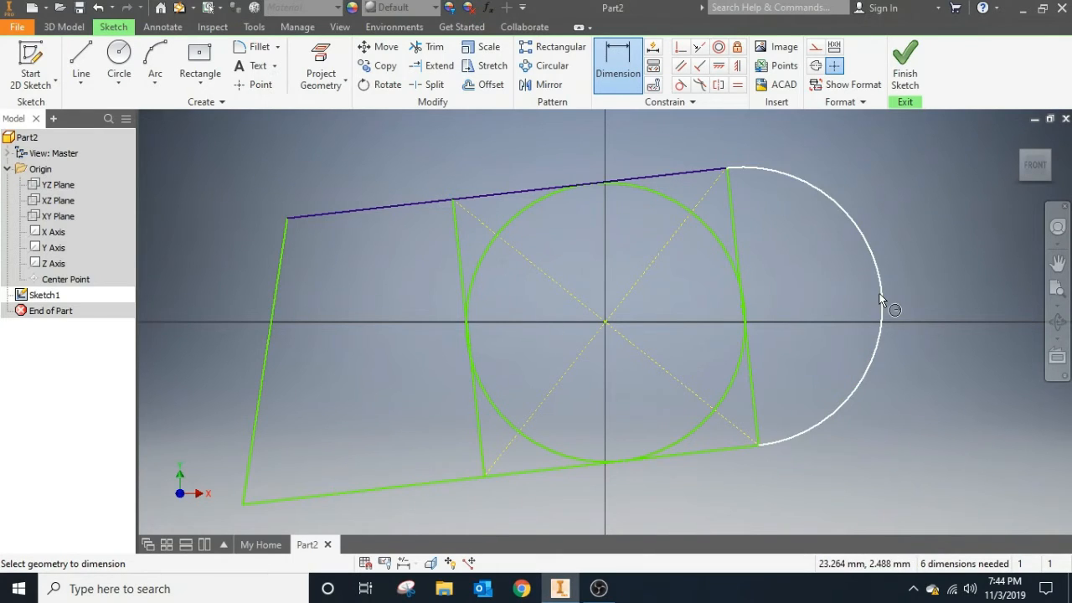
click(265, 391)
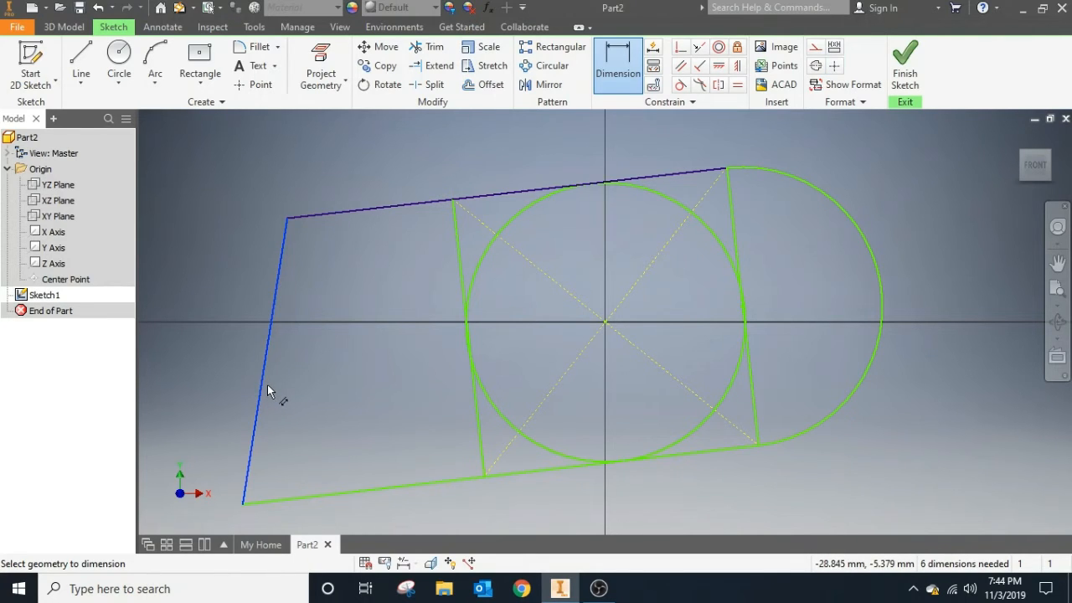
click(291, 384)
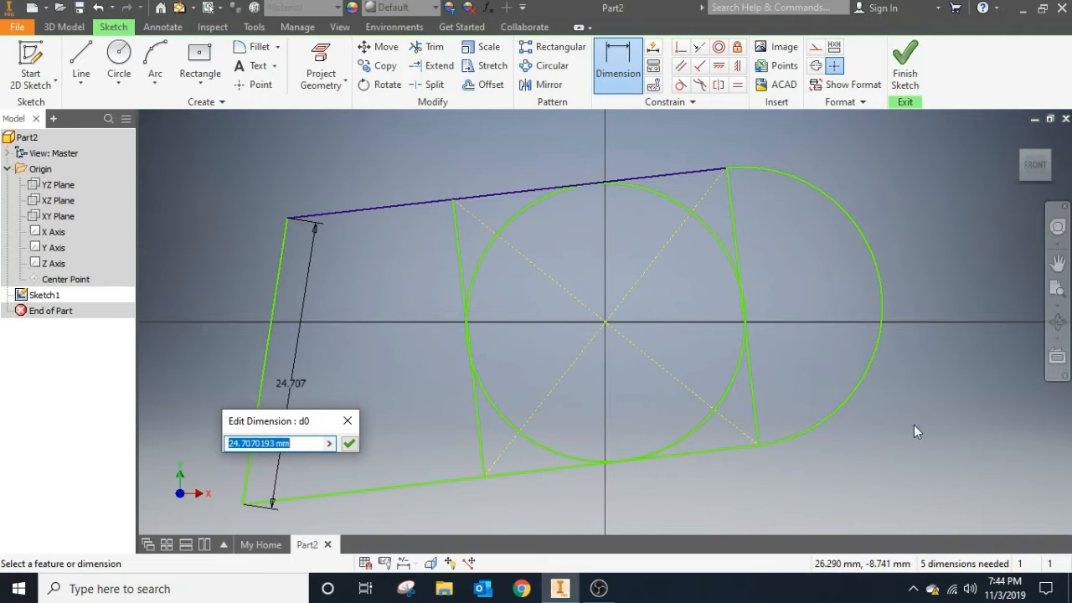
text(30)
key(Return)
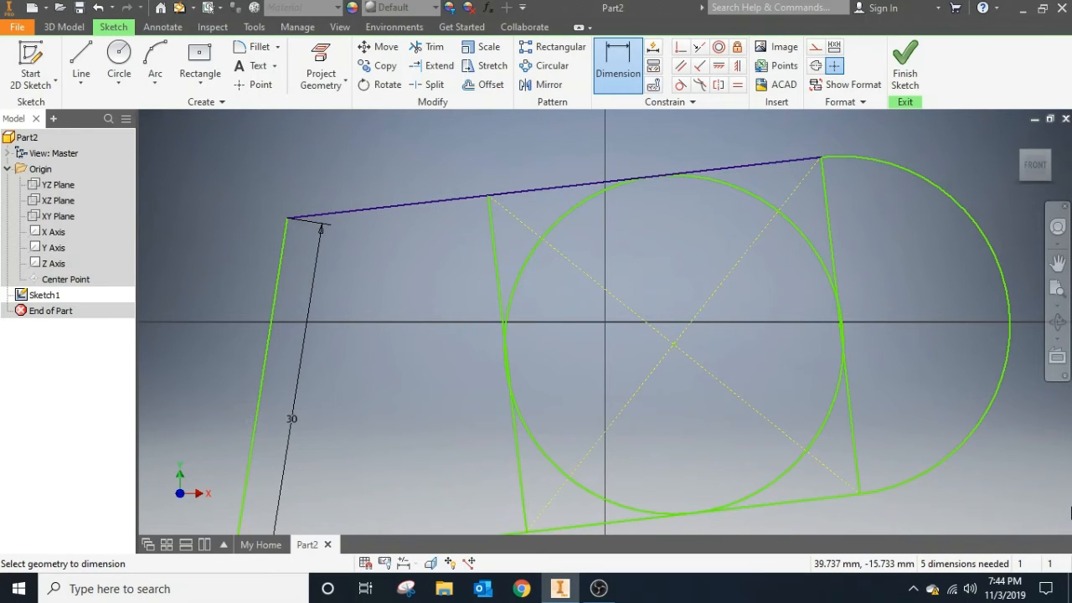
scroll(386, 365, up, 5)
scroll(357, 363, down, 6)
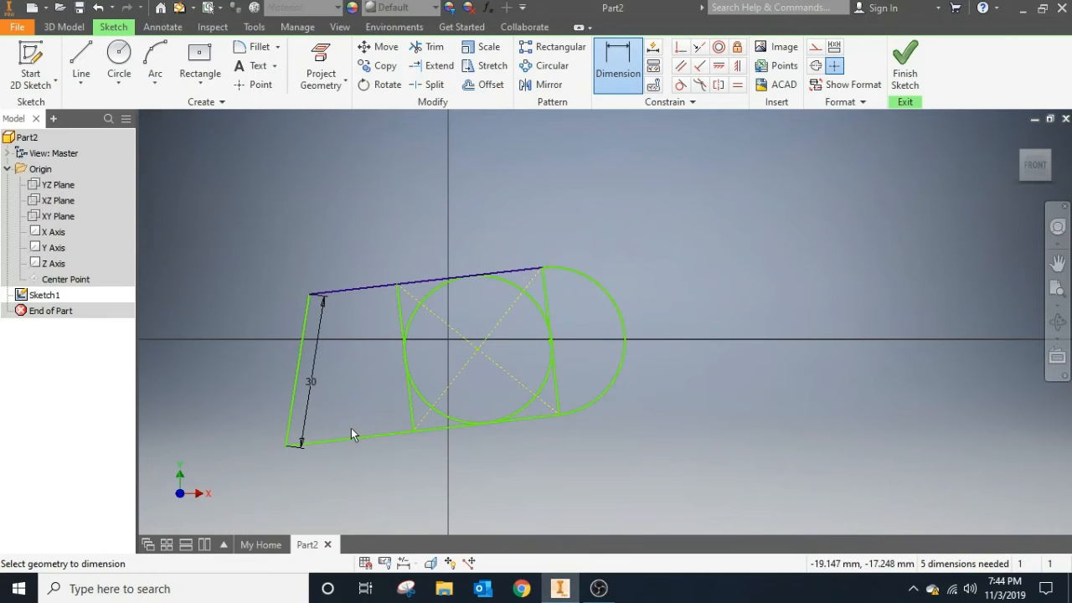
Fillet the corner between the outermost left line and the slanted top line with a 2 mm radius
scroll(352, 433, up, 3)
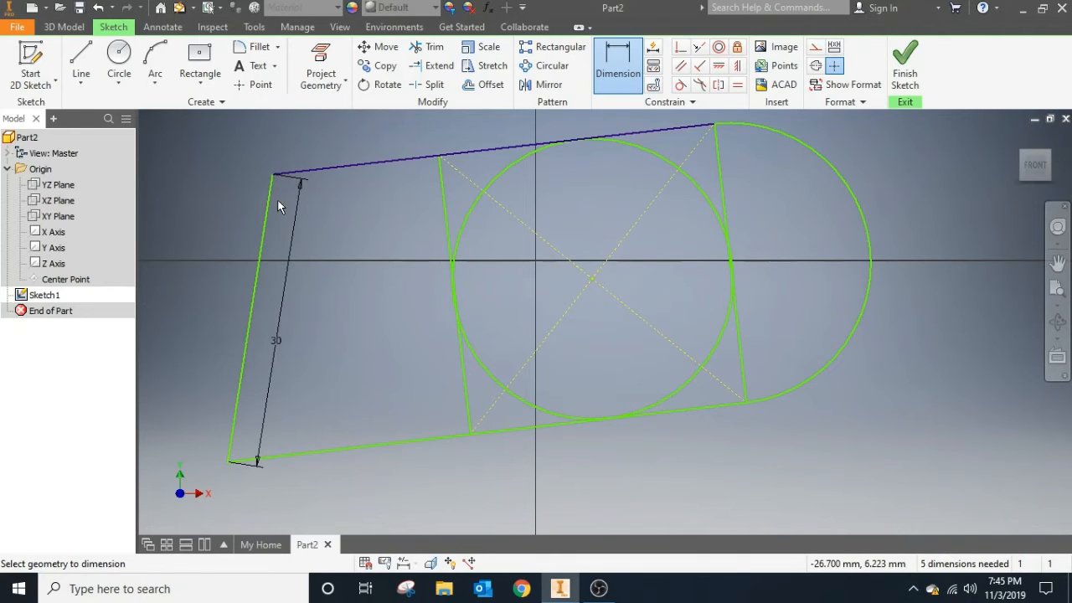
click(255, 48)
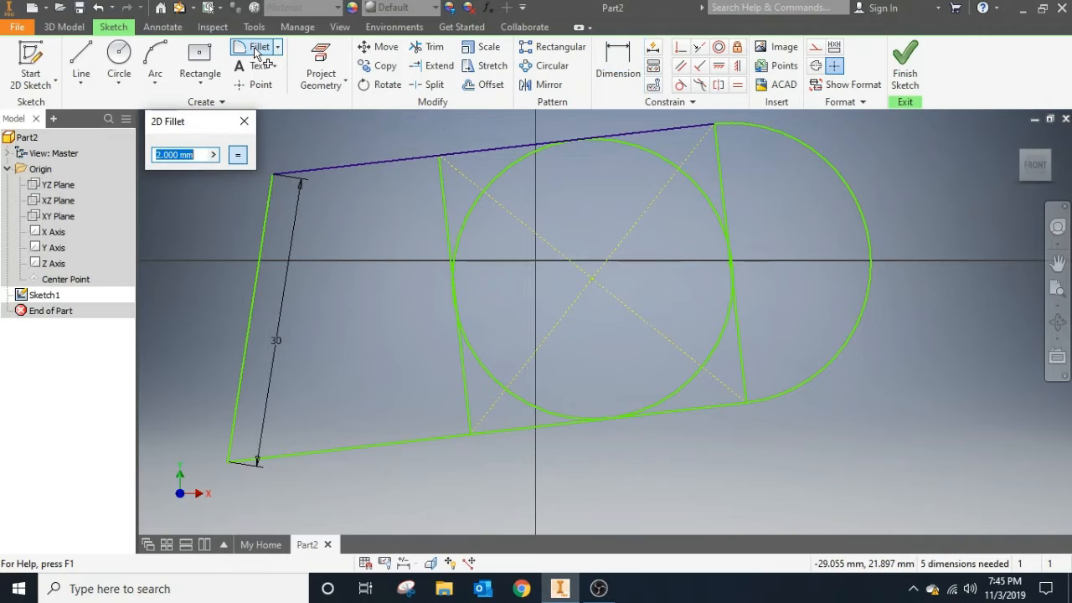
click(266, 228)
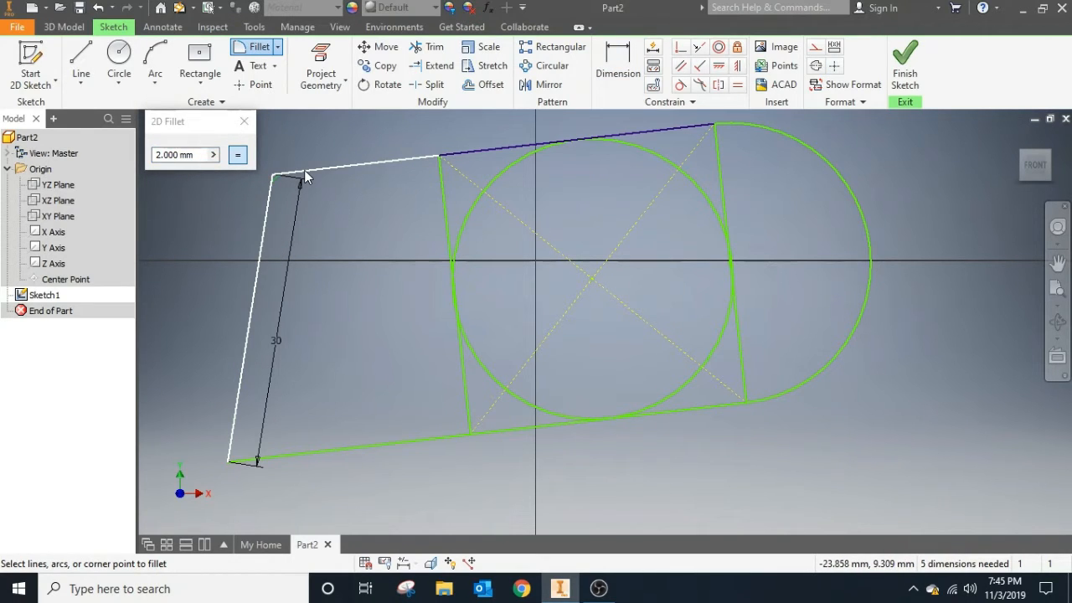
click(304, 170)
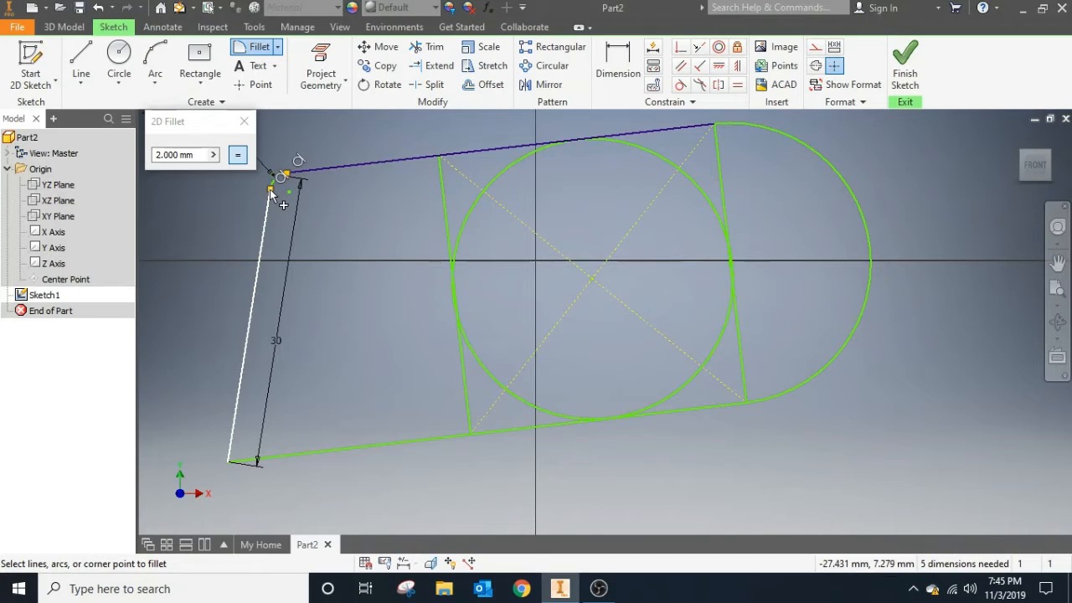
Set the fillet radius to 5 mm and round the corner between the outermost left line and the lower outer line
drag(200, 156, 133, 171)
text(4)
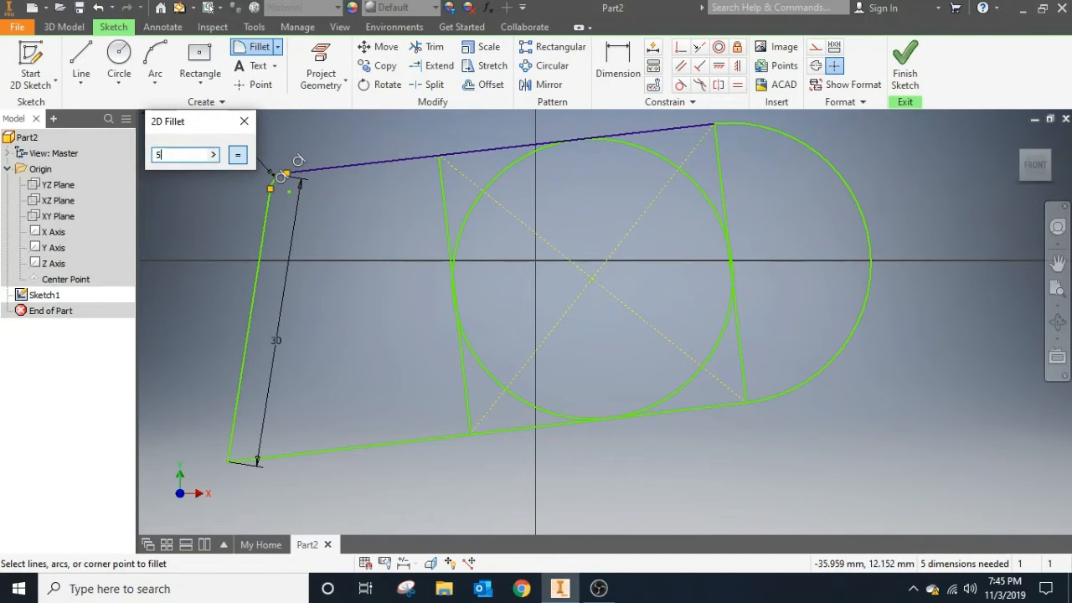
key(Escape)
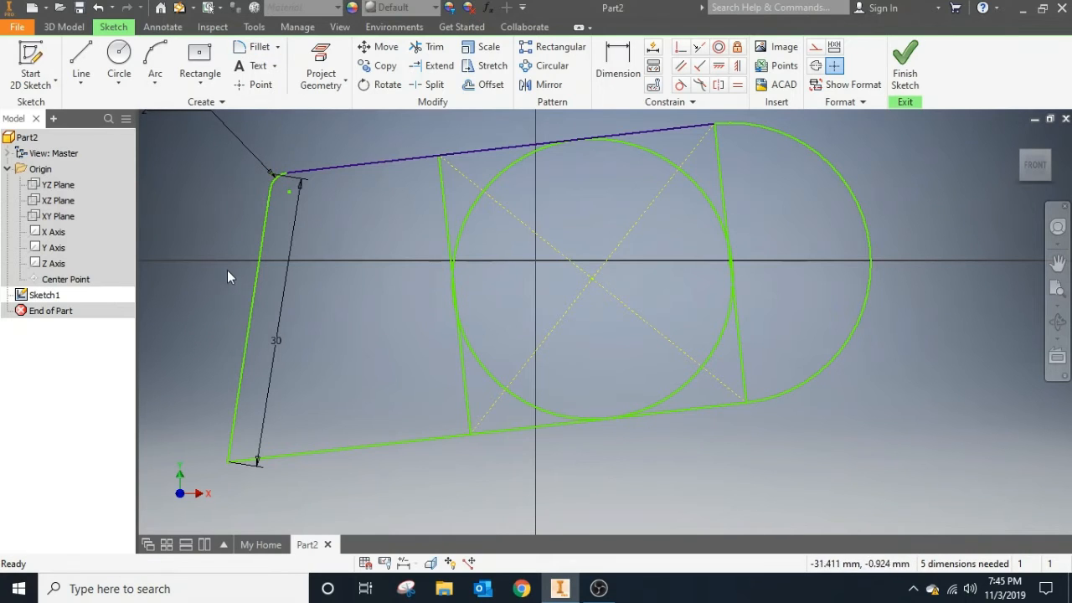
click(254, 50)
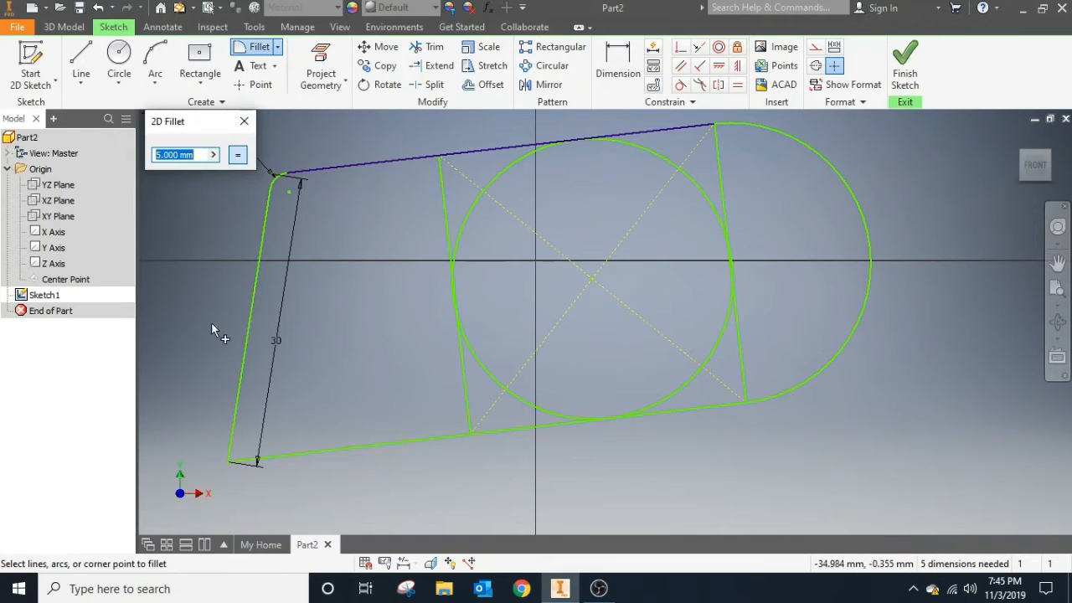
click(230, 434)
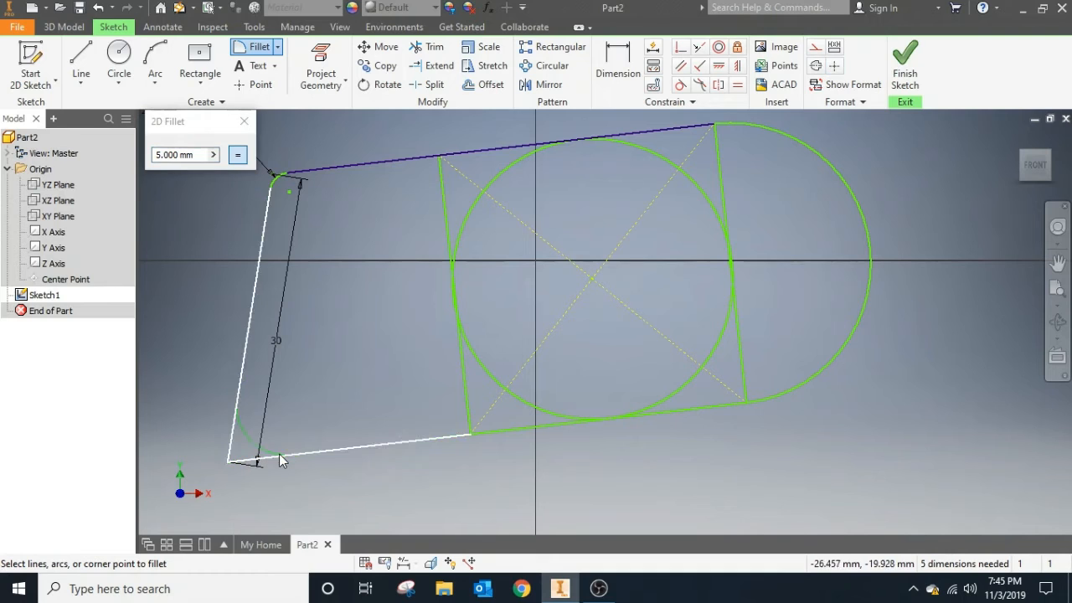
click(279, 455)
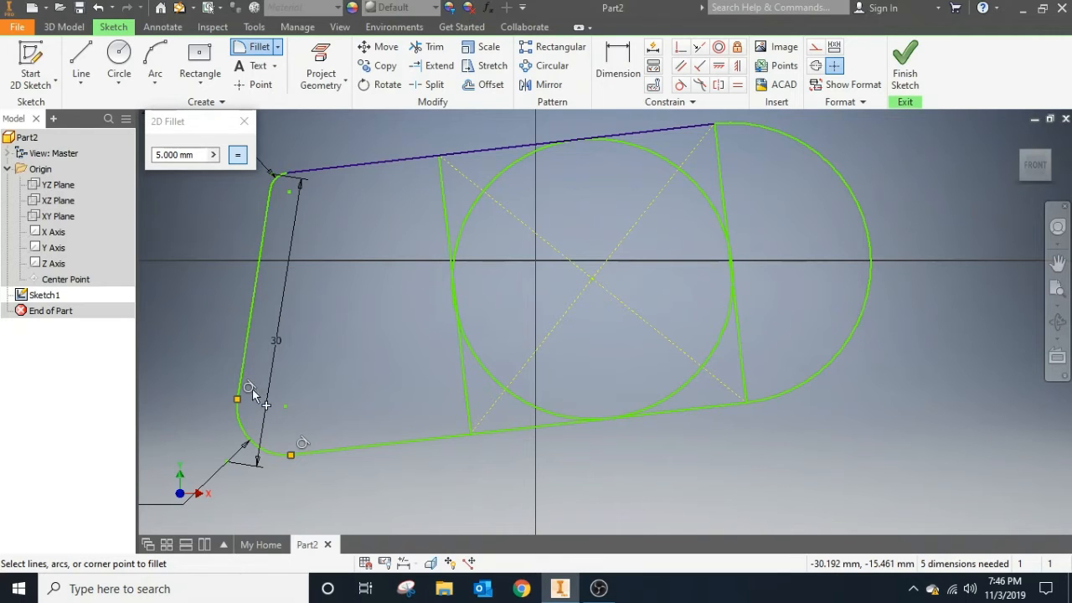
click(244, 121)
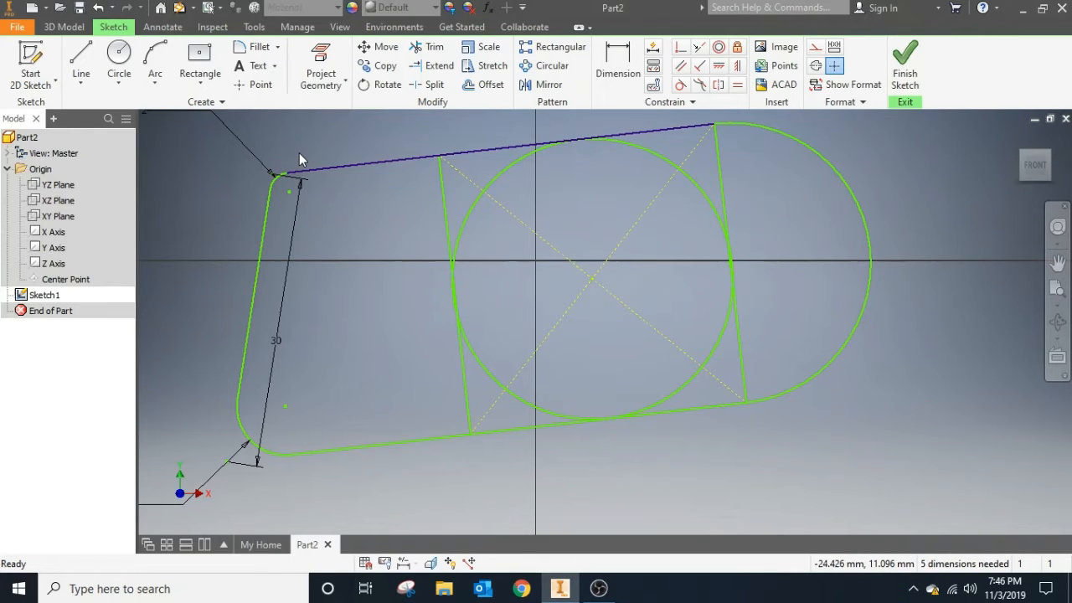
Trim the circle's upper-left portion between the rectangle's left edge and the slanted top line
click(431, 48)
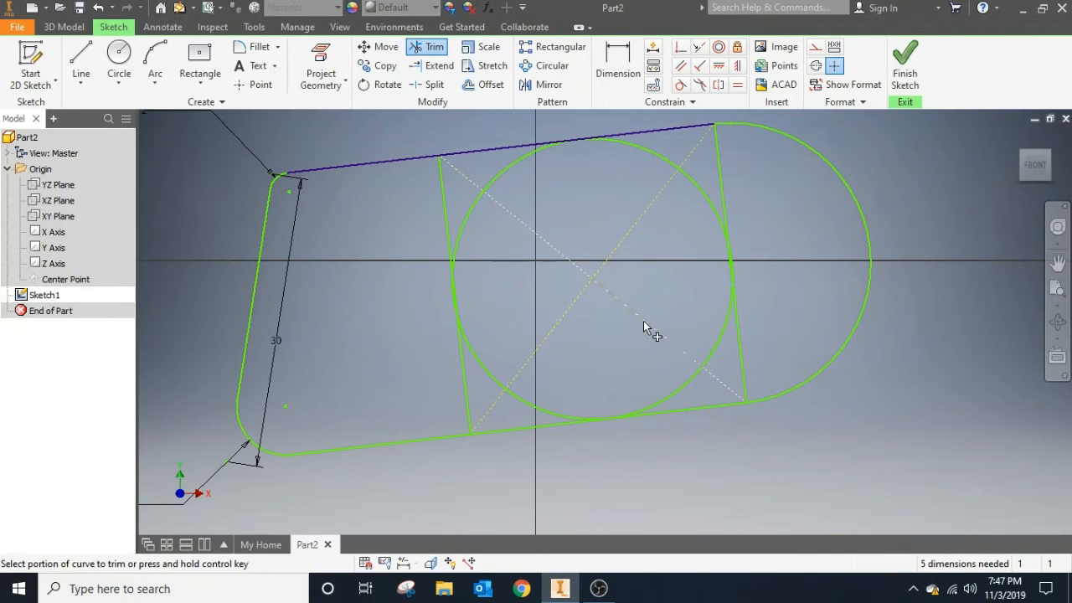
click(463, 227)
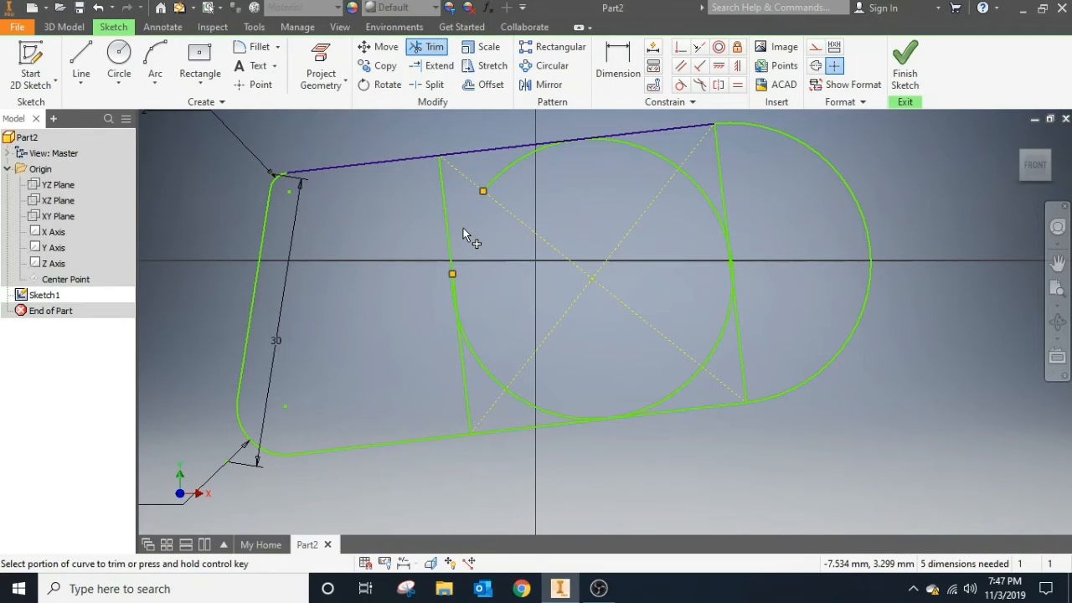
click(506, 163)
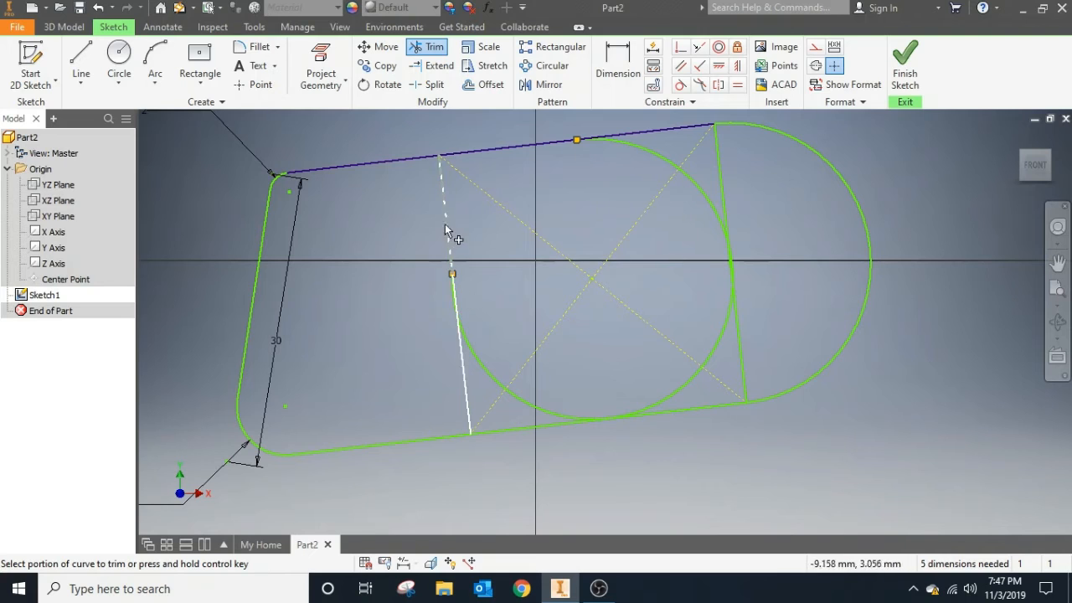
Trim the lower part of the rectangle's left edge, its bottom edge beneath the circle, and the right edge above and below the circle
click(467, 389)
click(526, 430)
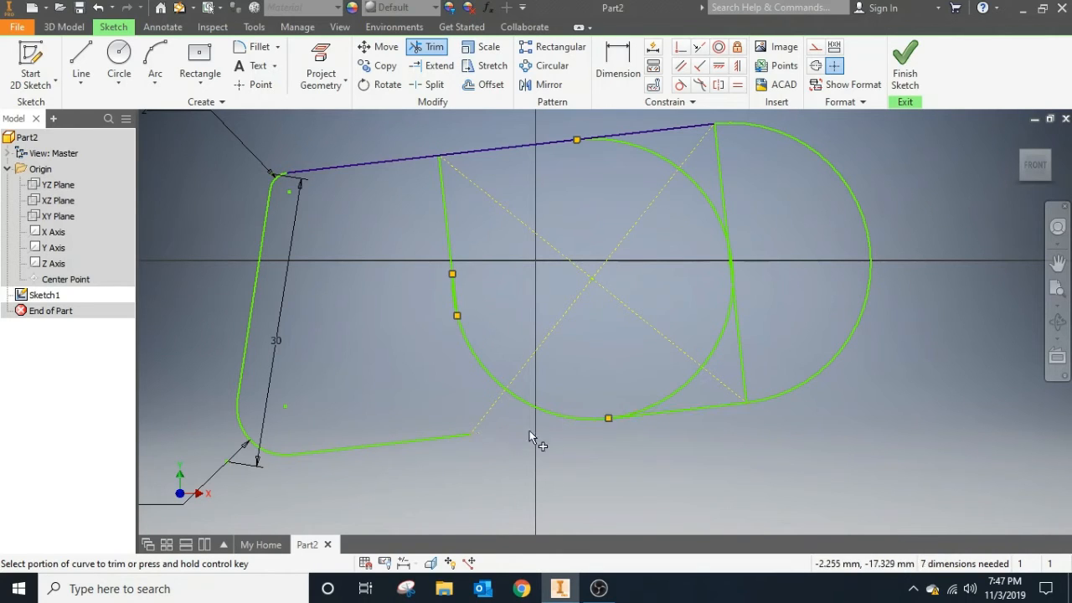
click(693, 412)
click(743, 375)
click(717, 175)
Trim the large right arc, the top line on both sides of the teardrop profile, and the outermost left line
click(758, 125)
click(657, 129)
click(369, 162)
click(265, 244)
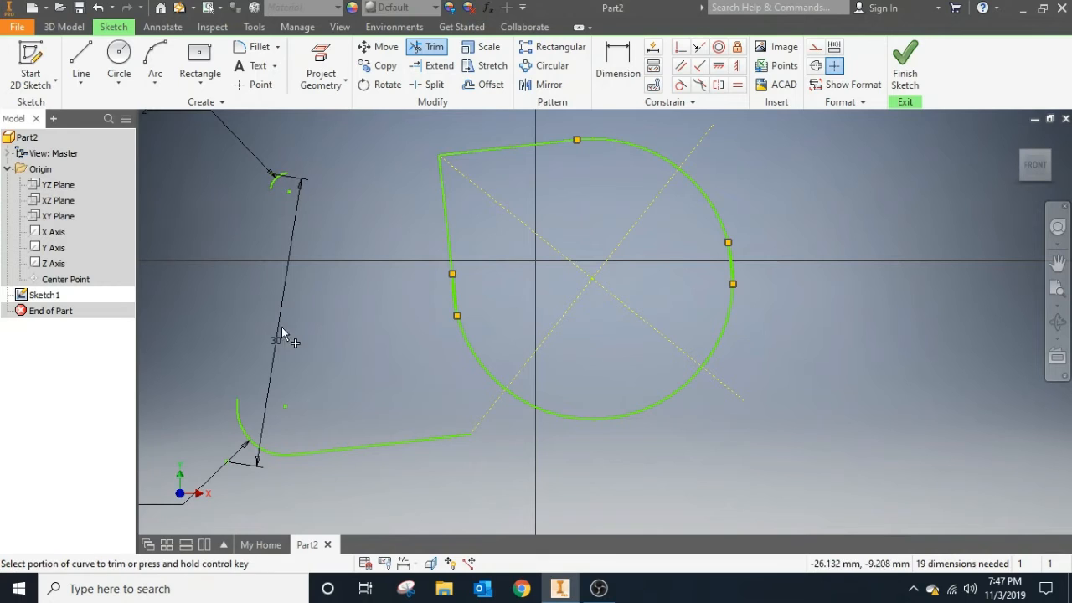
click(281, 179)
click(344, 146)
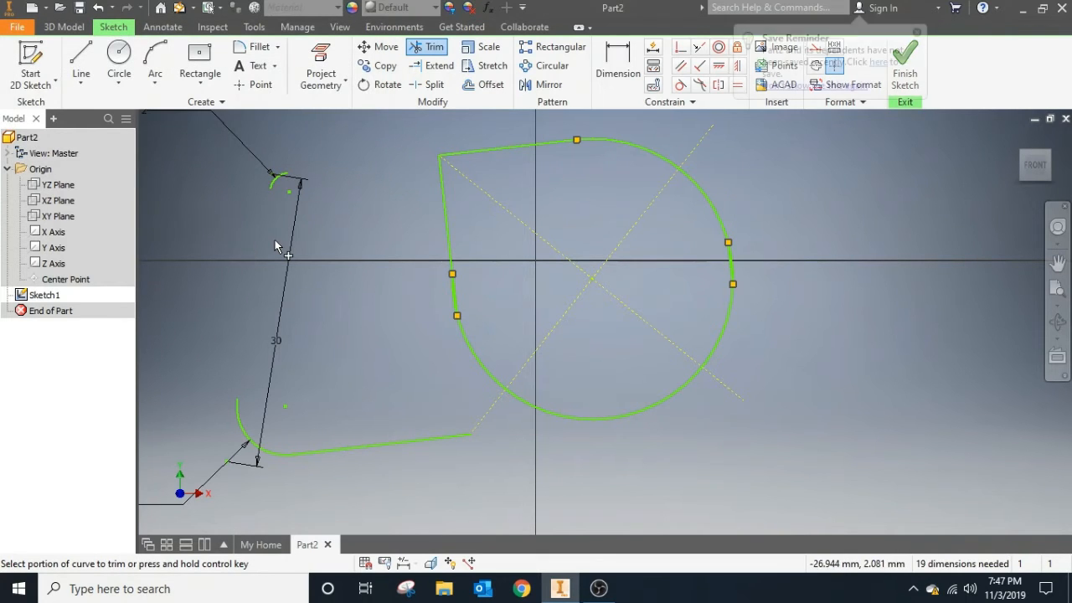
key(Escape)
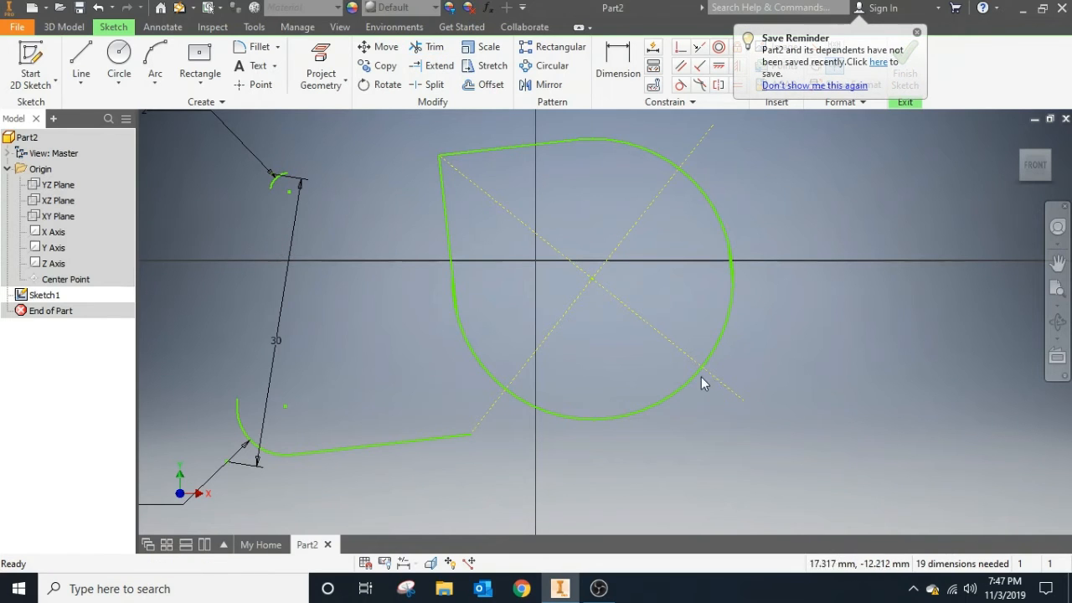
Delete the leftover fillet arc at the sketch's upper-left corner
drag(184, 144, 368, 224)
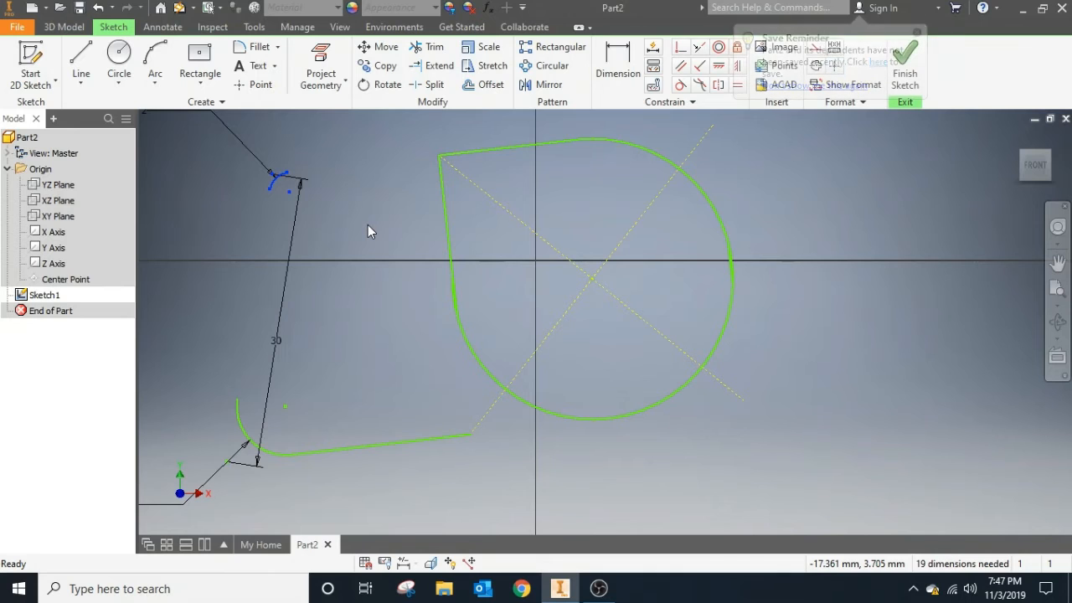
key(Delete)
drag(189, 382, 515, 498)
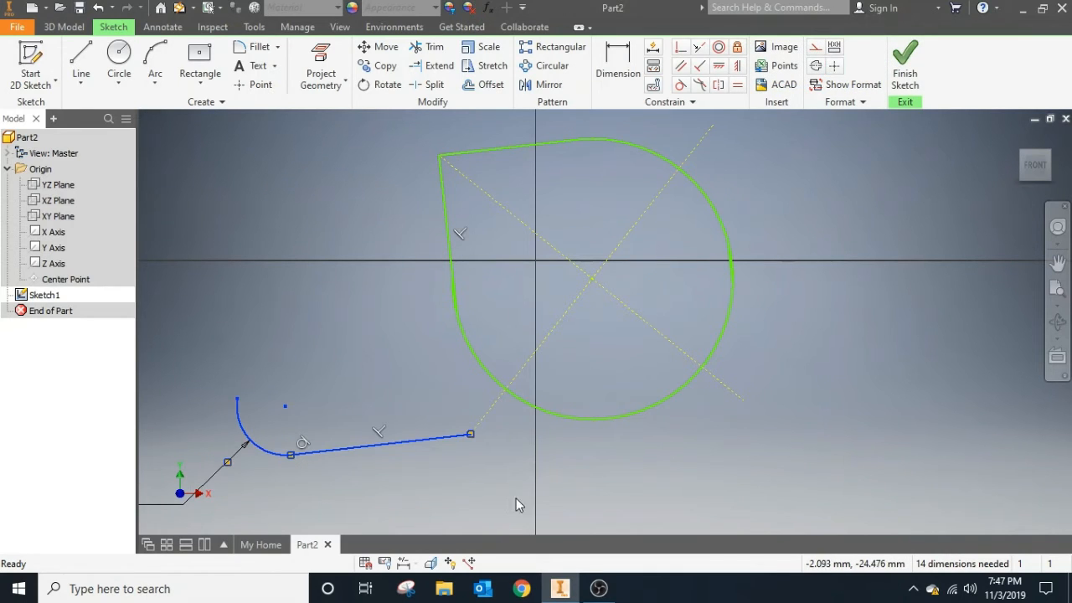
click(516, 498)
drag(170, 322, 546, 483)
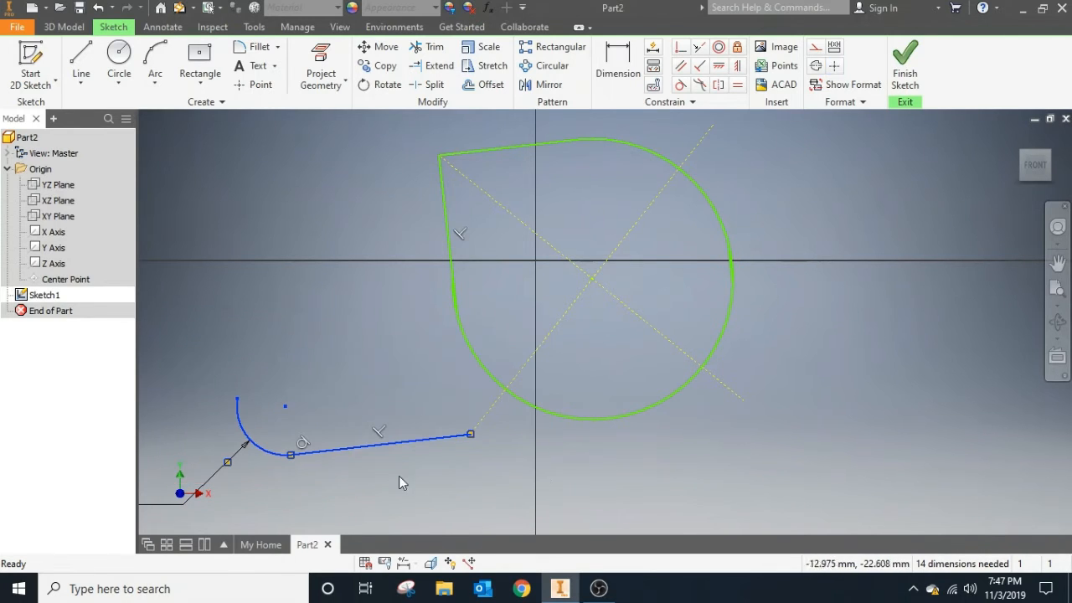
mouse_move(171, 125)
mouse_down()
mouse_move(232, 314)
mouse_move(701, 494)
mouse_move(774, 480)
mouse_up()
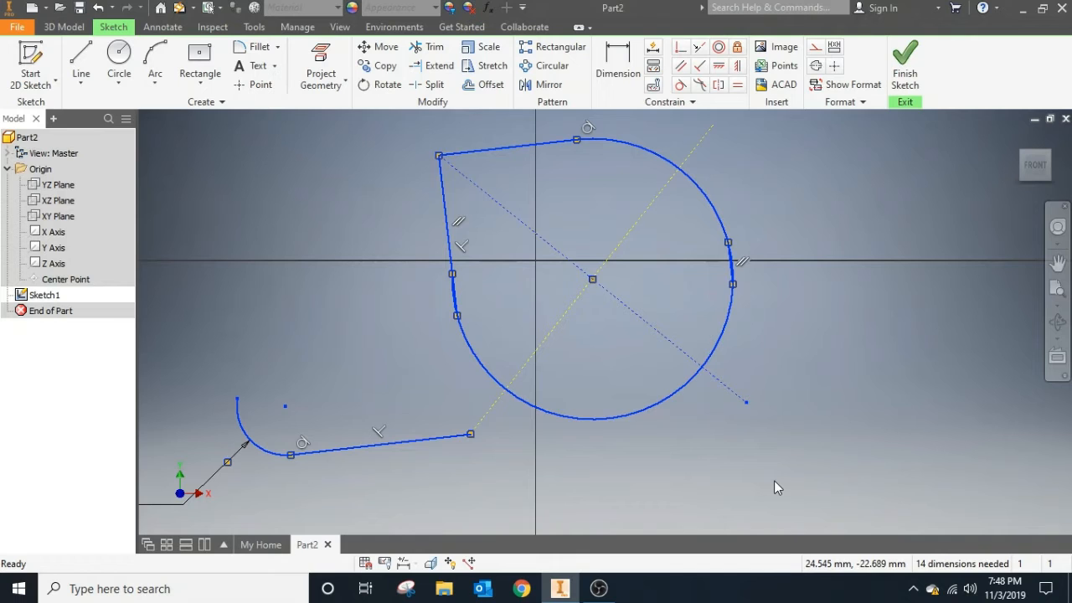
click(369, 285)
drag(415, 293, 527, 349)
mouse_move(388, 307)
mouse_down()
mouse_move(454, 352)
mouse_move(534, 356)
mouse_up()
click(325, 350)
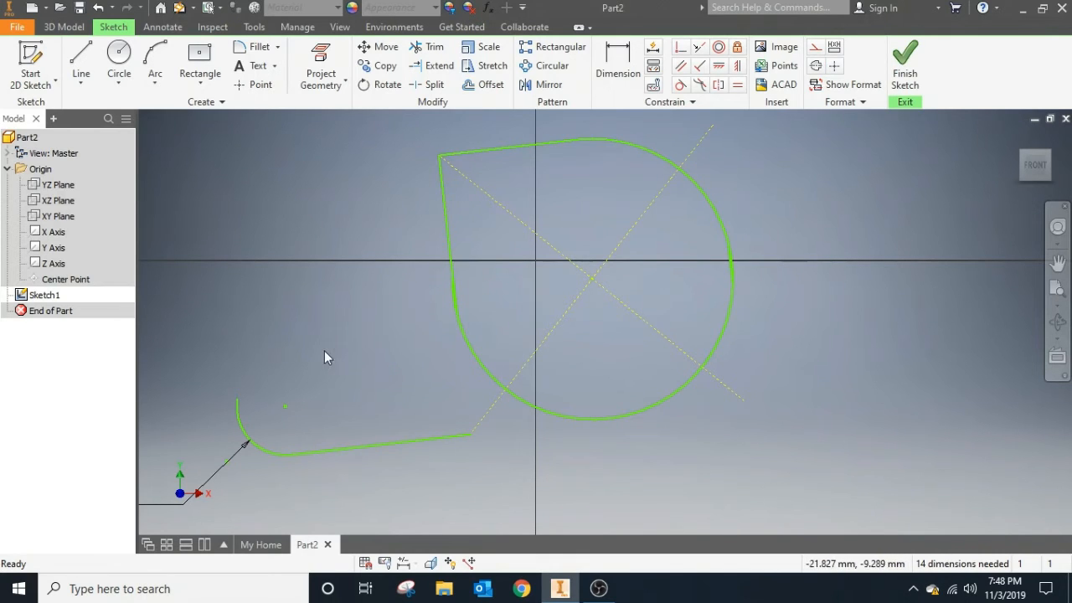
Delete the leftover lower fillet arc together with the line attached to it
mouse_move(162, 339)
mouse_down()
mouse_move(434, 504)
mouse_move(545, 510)
mouse_up()
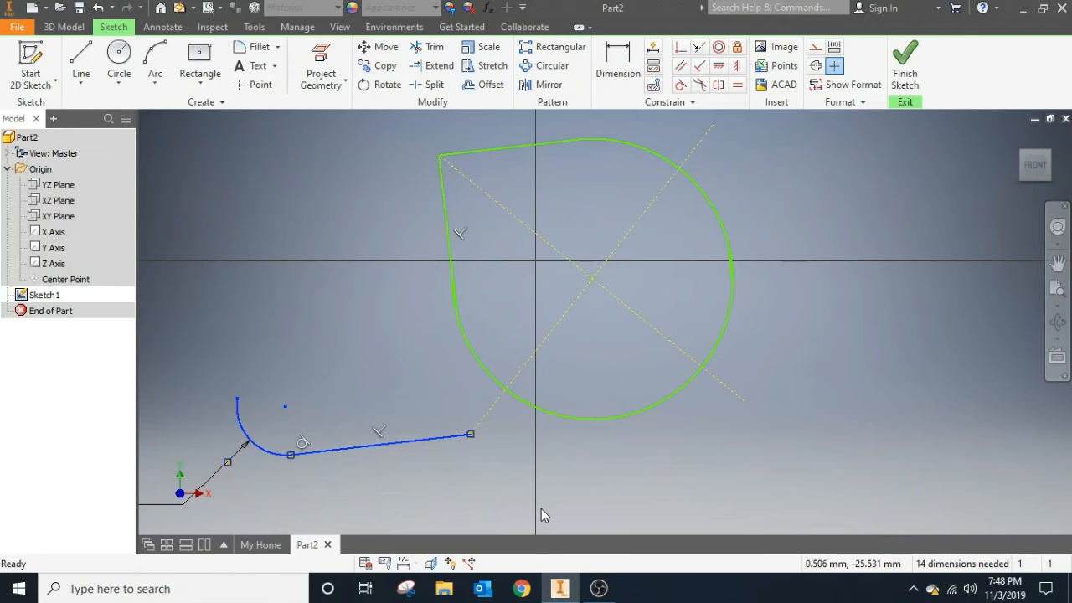
key(Delete)
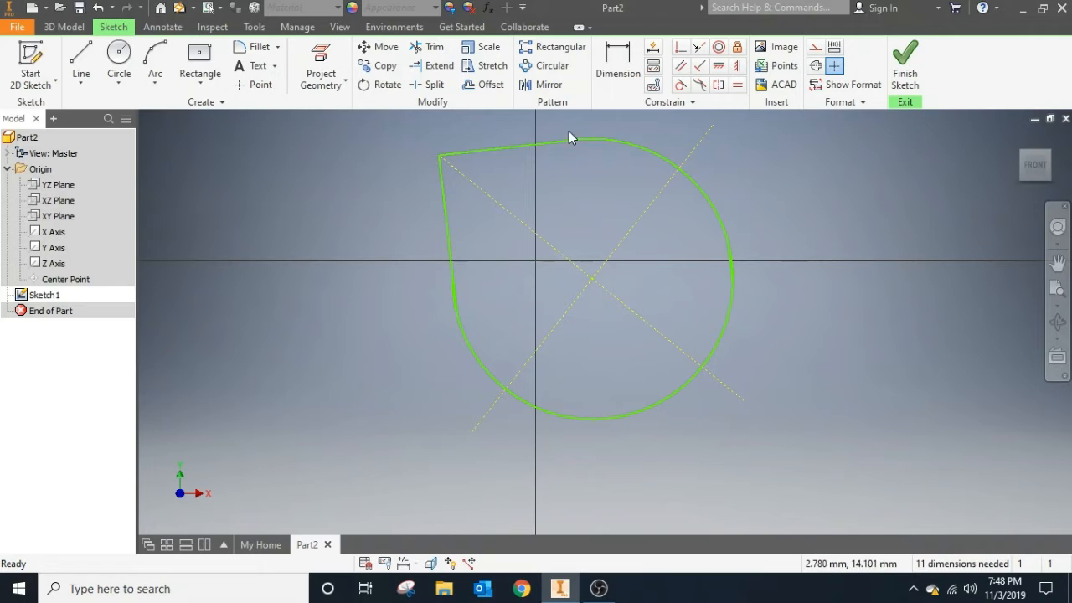
Start a rectangular pattern of the whole teardrop profile, using its slanted top edge as the first direction
scroll(600, 285, up, 5)
scroll(601, 286, down, 10)
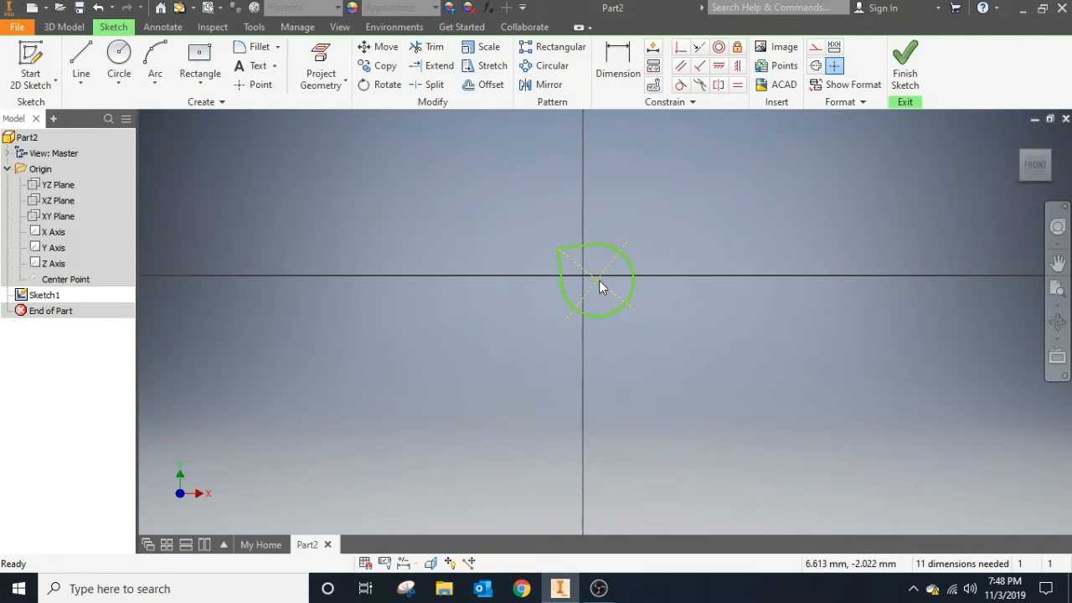
scroll(599, 281, down, 3)
scroll(599, 281, up, 4)
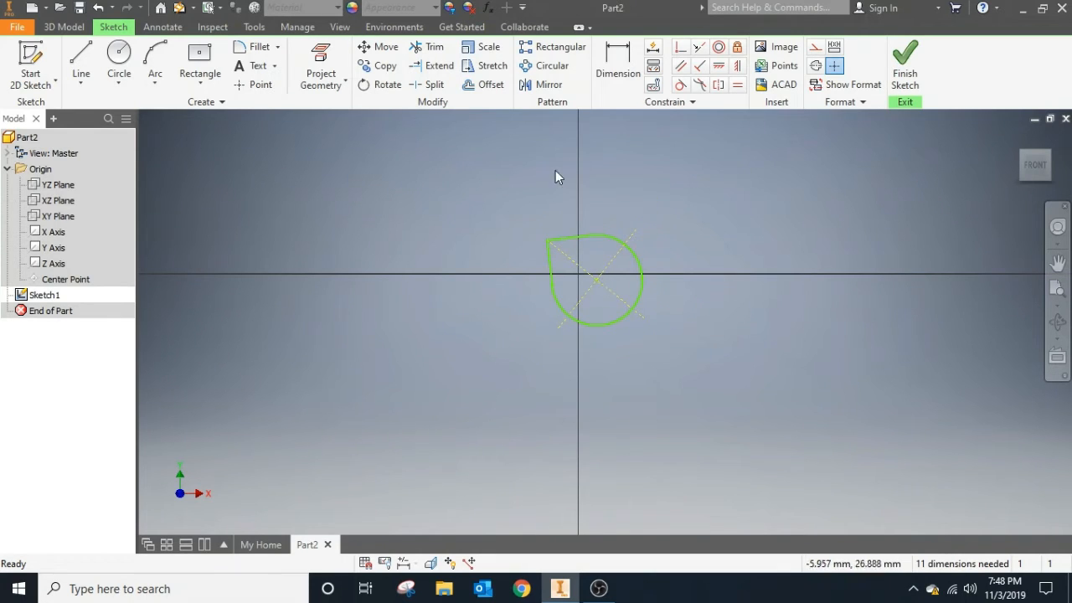
click(562, 54)
mouse_move(512, 198)
mouse_down()
mouse_move(576, 270)
mouse_move(660, 332)
mouse_up()
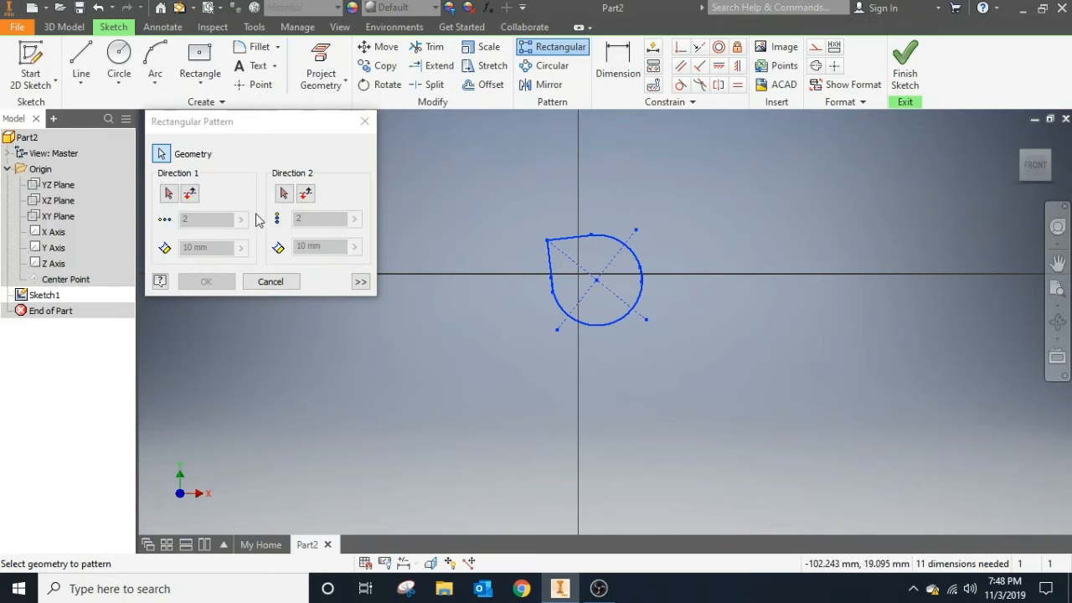
click(167, 195)
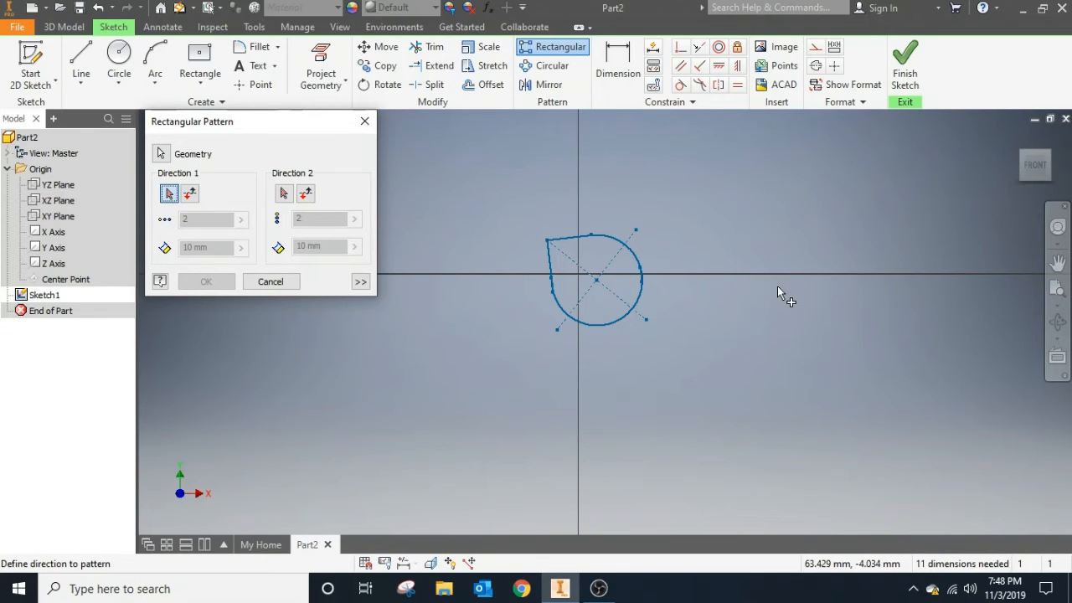
click(572, 234)
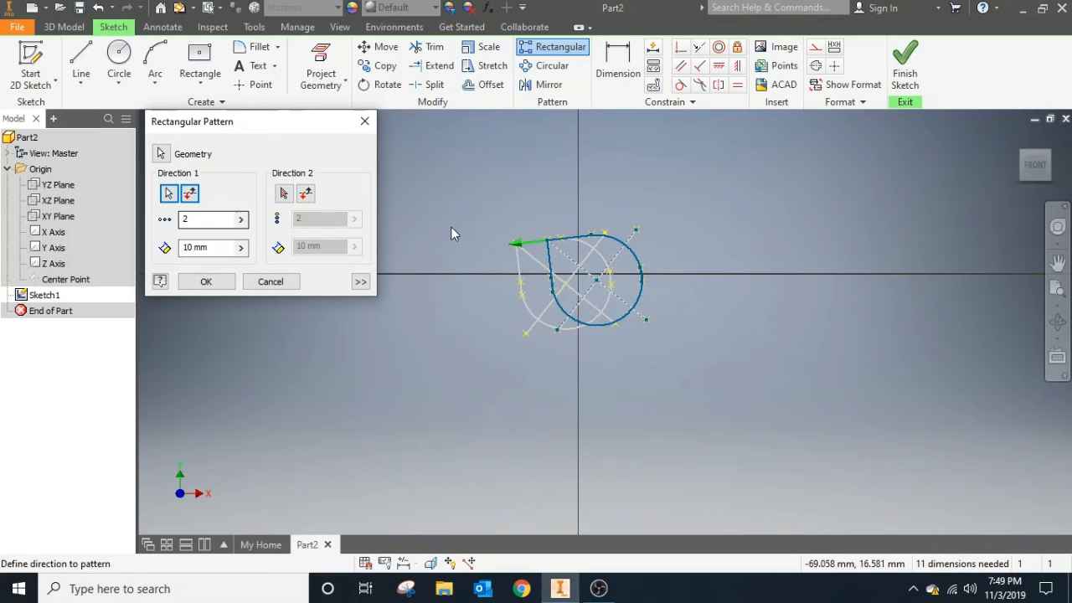
Try reversing the pattern's first direction, and restore the original direction
click(194, 193)
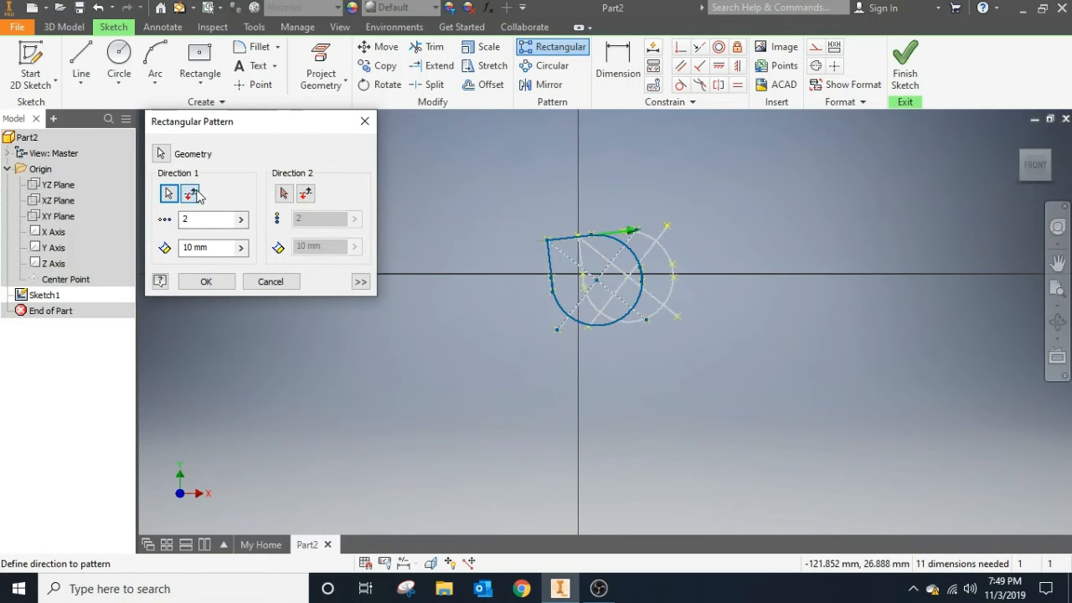
click(198, 196)
click(198, 195)
click(197, 196)
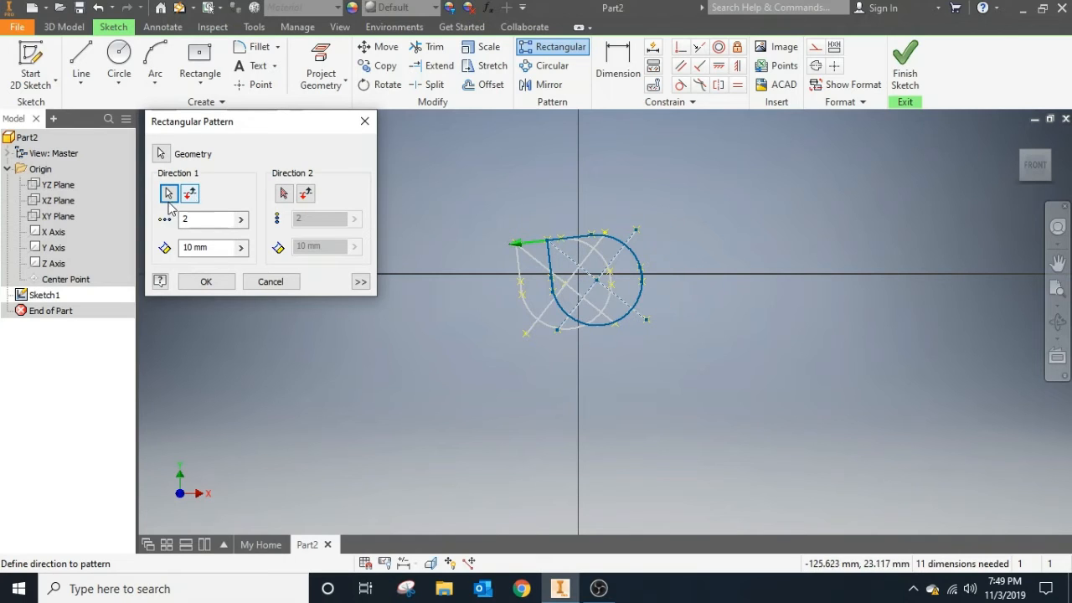
Set the pattern's first direction to 3 instances with a spacing of 30 mm
click(213, 220)
double_click(212, 219)
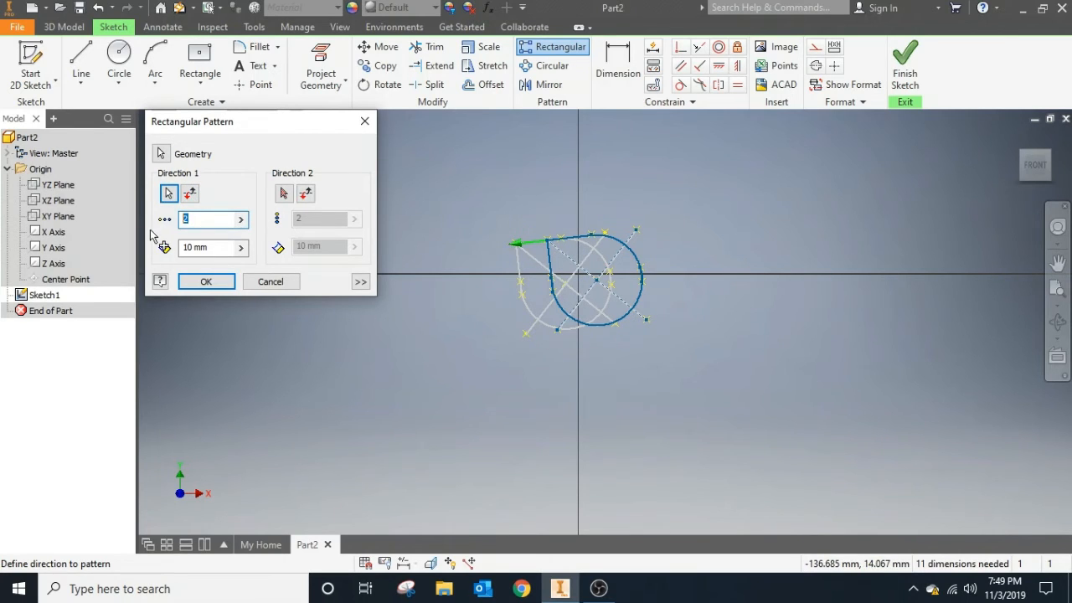
text(3)
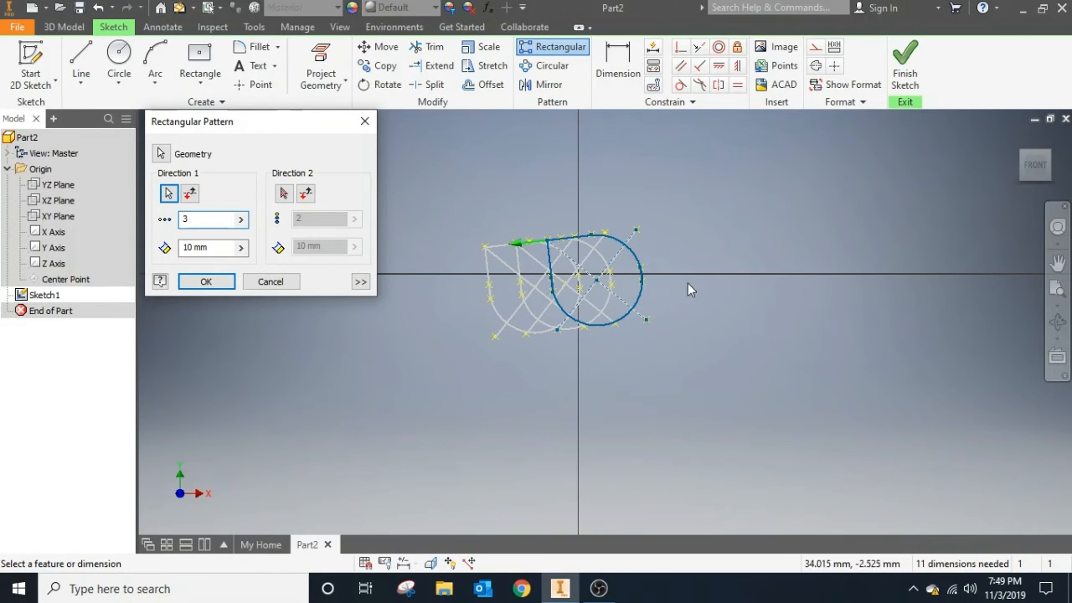
key(Tab)
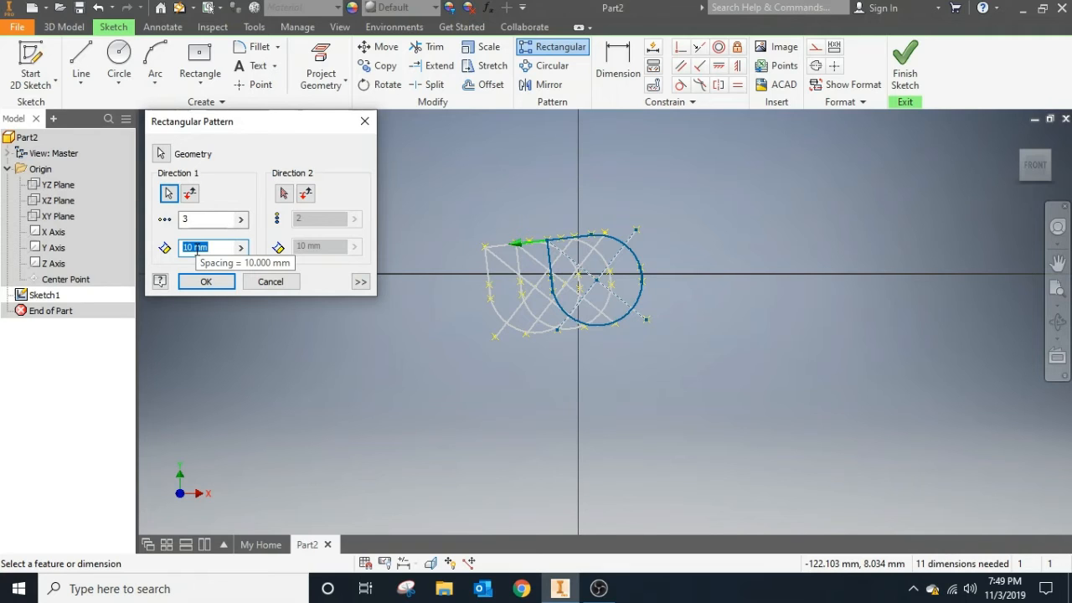
text(30)
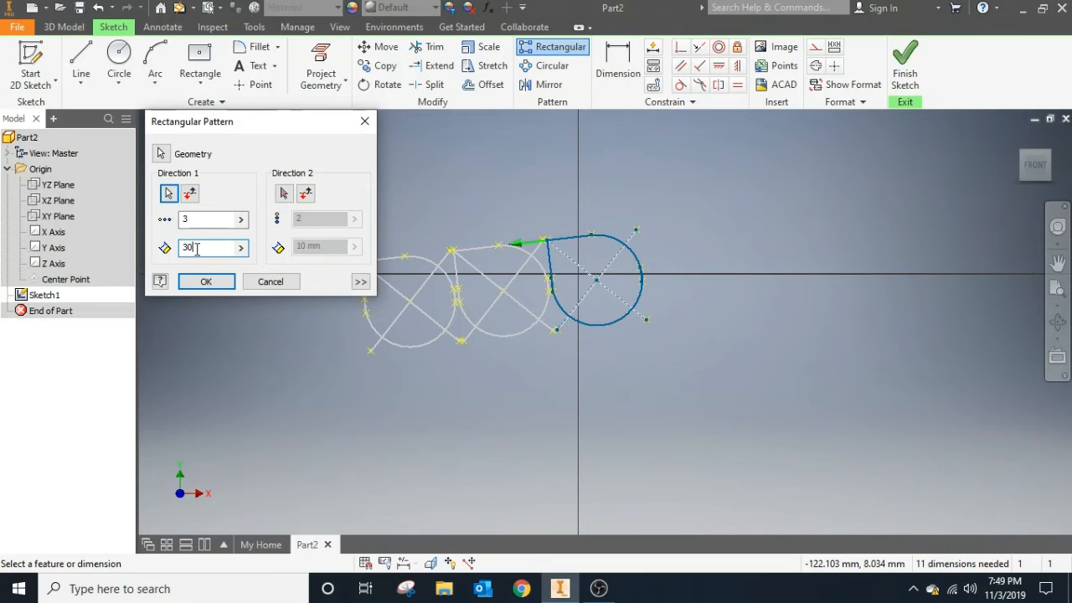
Change the rectangular pattern's spacing to 40 mm and create the row of teardrops
key(BackSpace)
key(BackSpace)
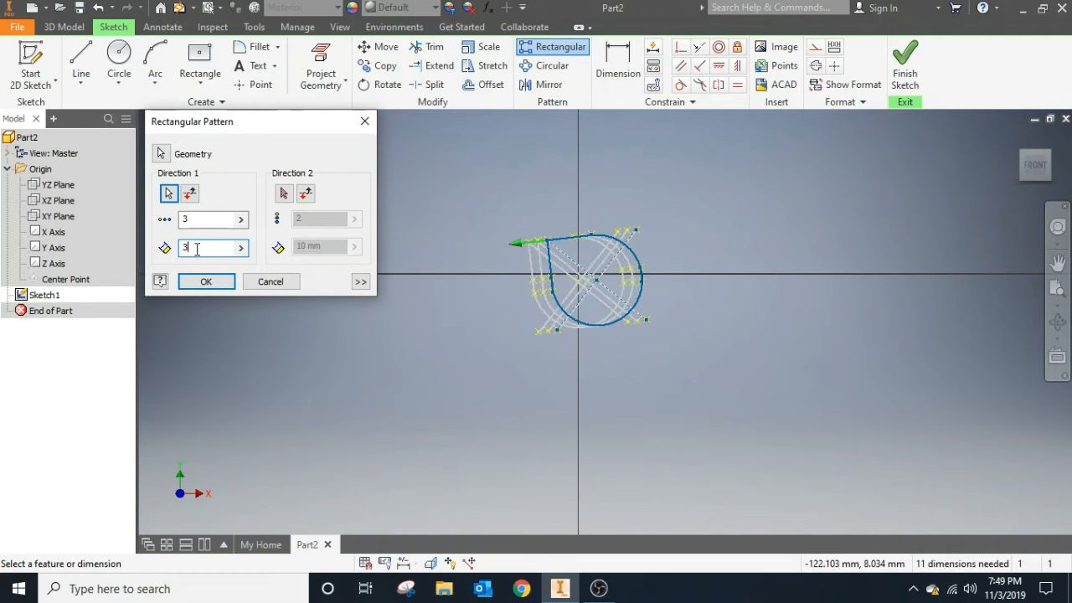
text(40)
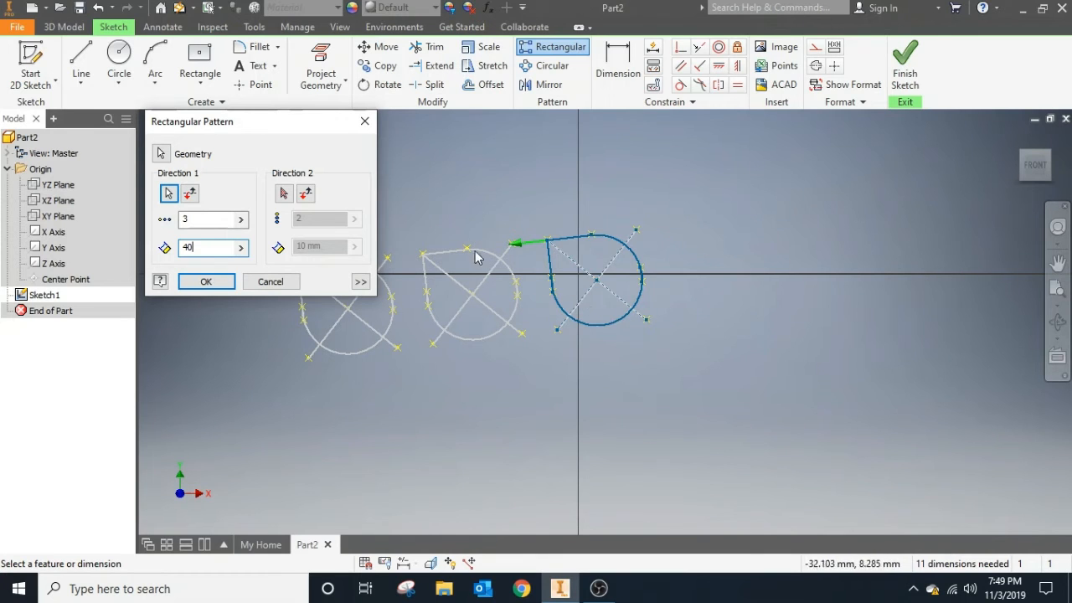
click(202, 282)
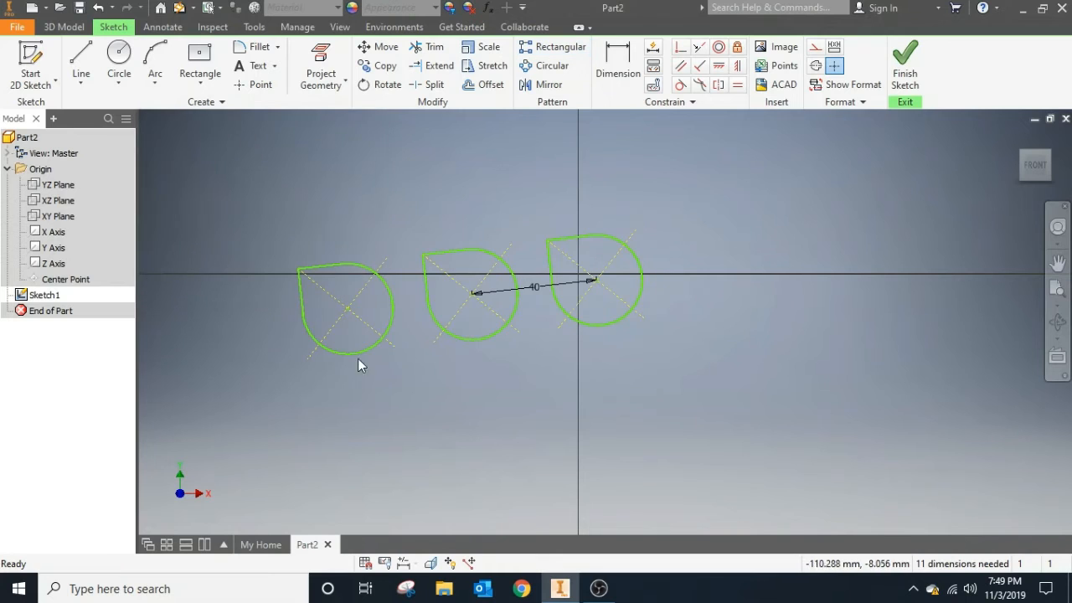
Sketch a circle about 198 mm in diameter in the empty area to the right of the teardrop row
scroll(471, 404, down, 5)
scroll(471, 404, up, 6)
scroll(471, 404, down, 2)
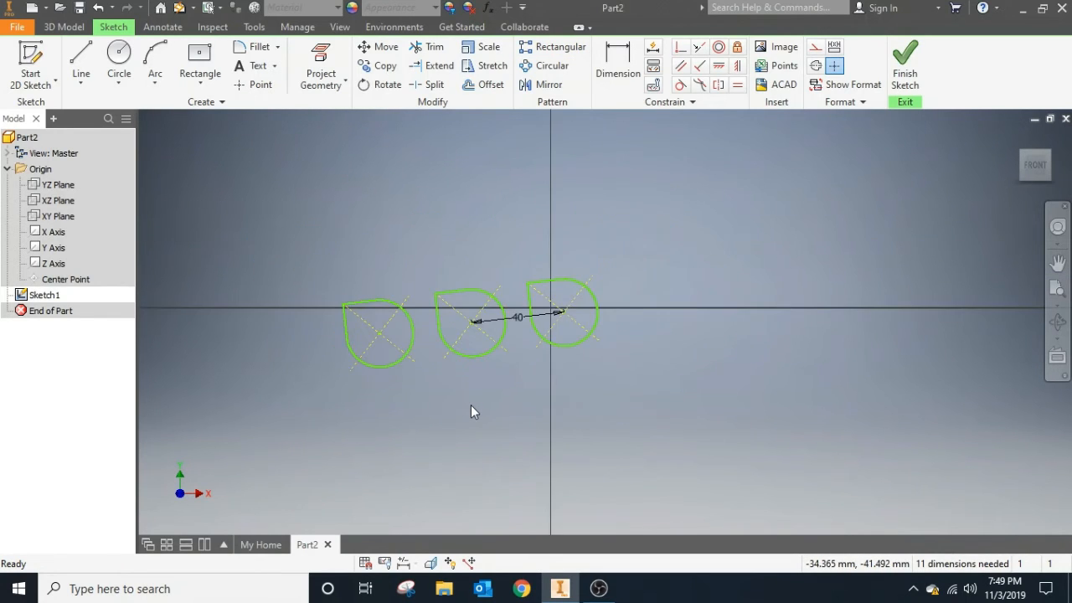
scroll(577, 413, down, 2)
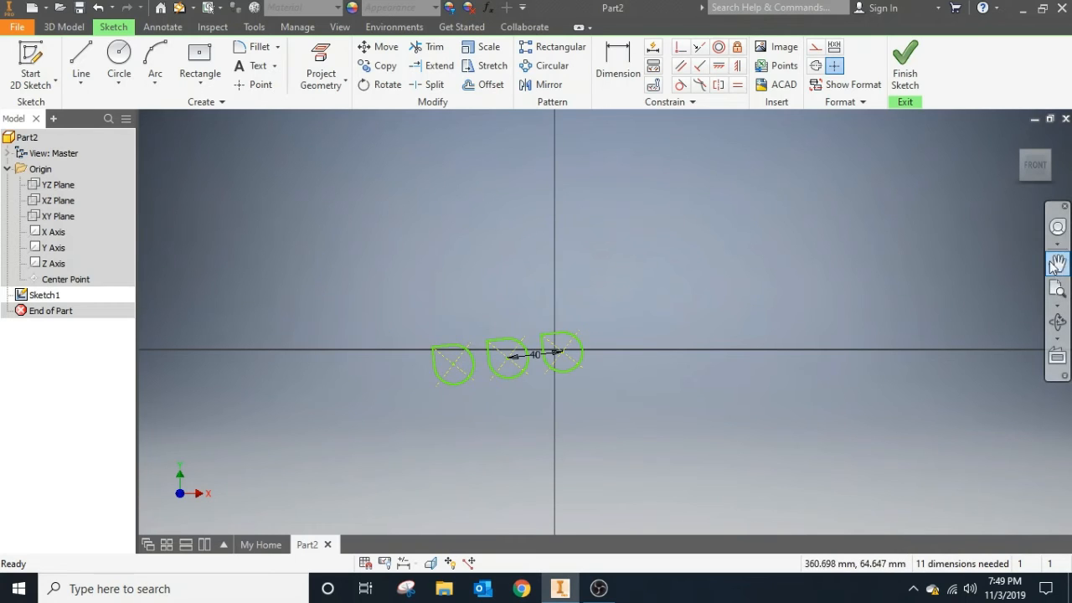
click(1058, 263)
mouse_move(778, 411)
mouse_down()
mouse_move(628, 405)
mouse_move(625, 388)
mouse_up()
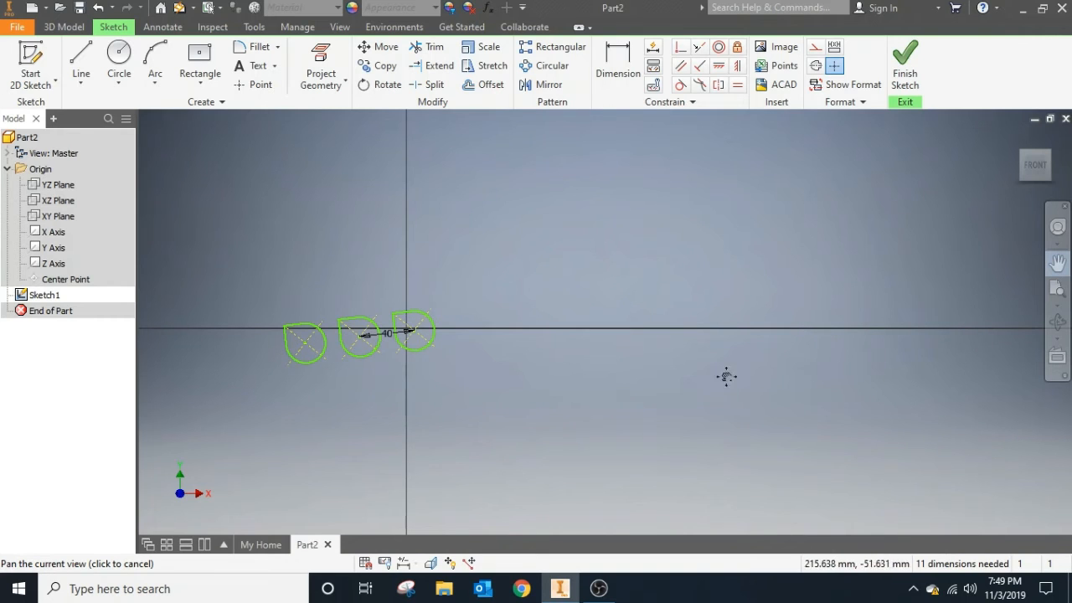
drag(361, 267, 366, 303)
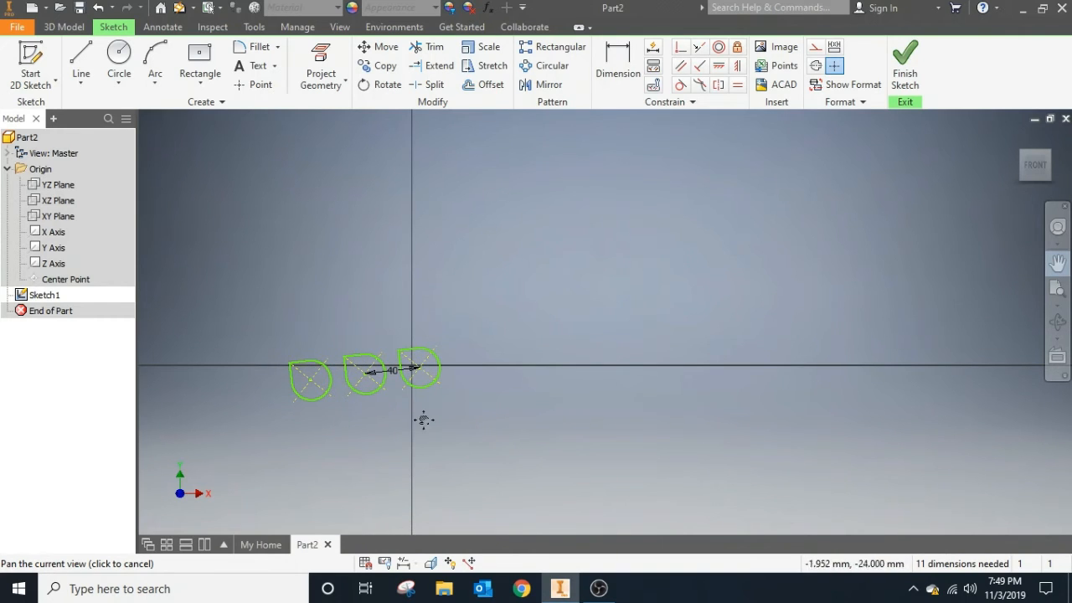
scroll(332, 338, down, 2)
scroll(340, 347, up, 3)
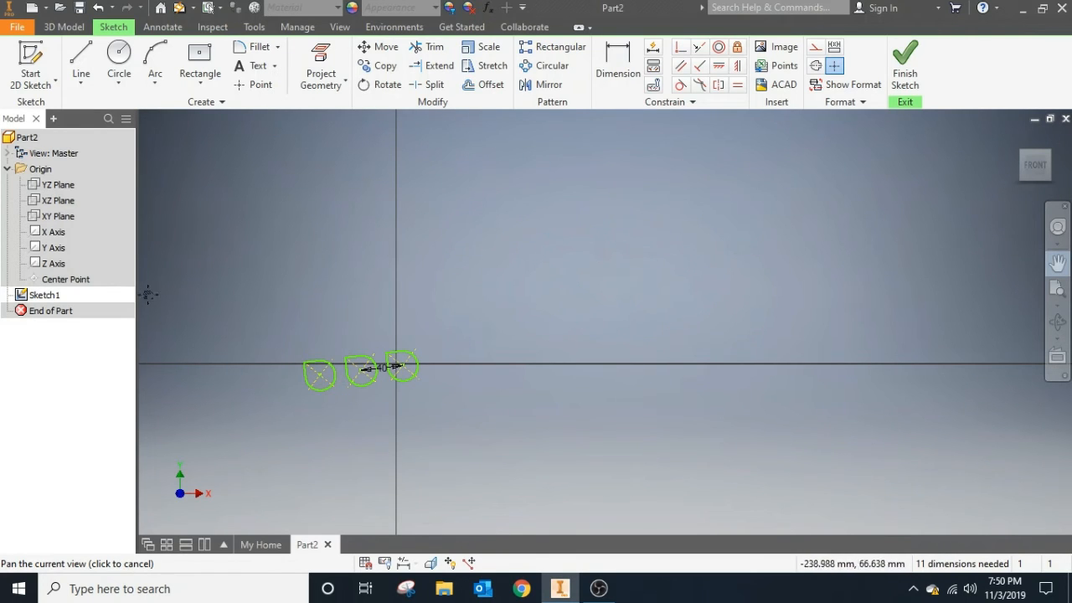
click(118, 57)
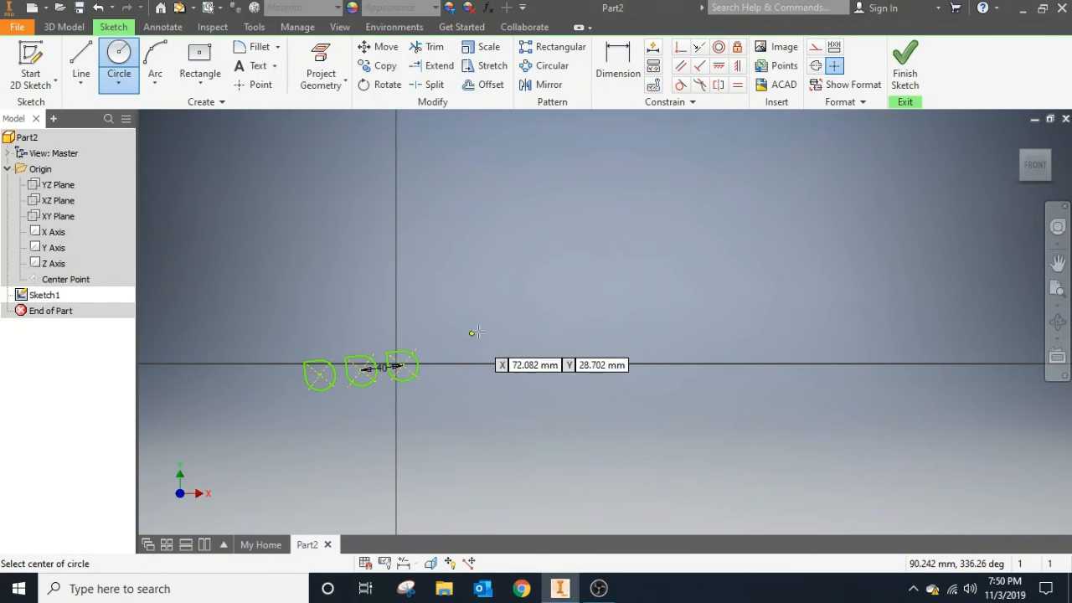
click(541, 343)
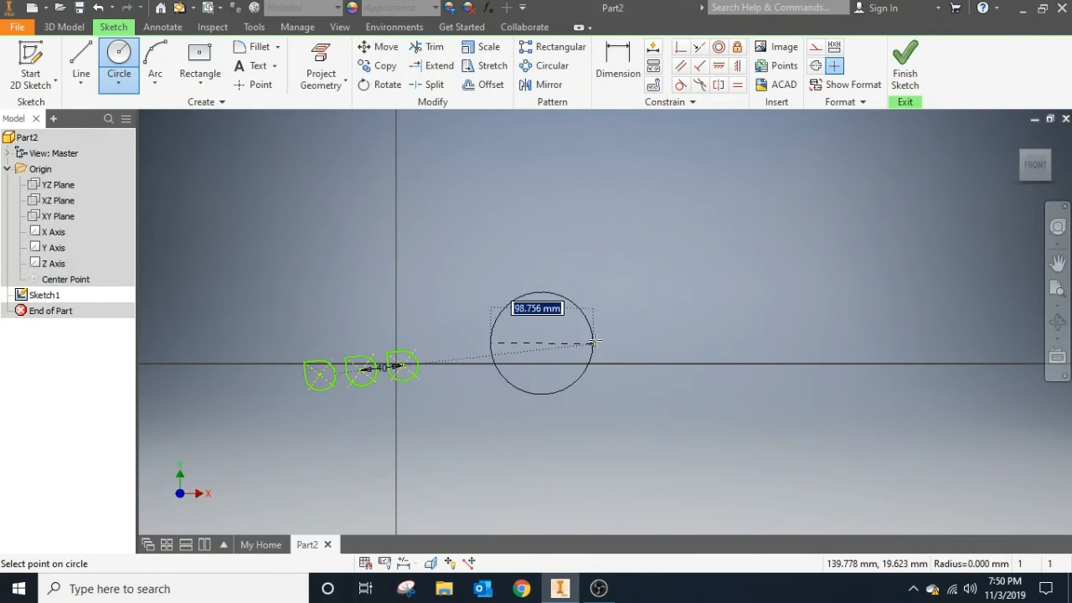
click(643, 326)
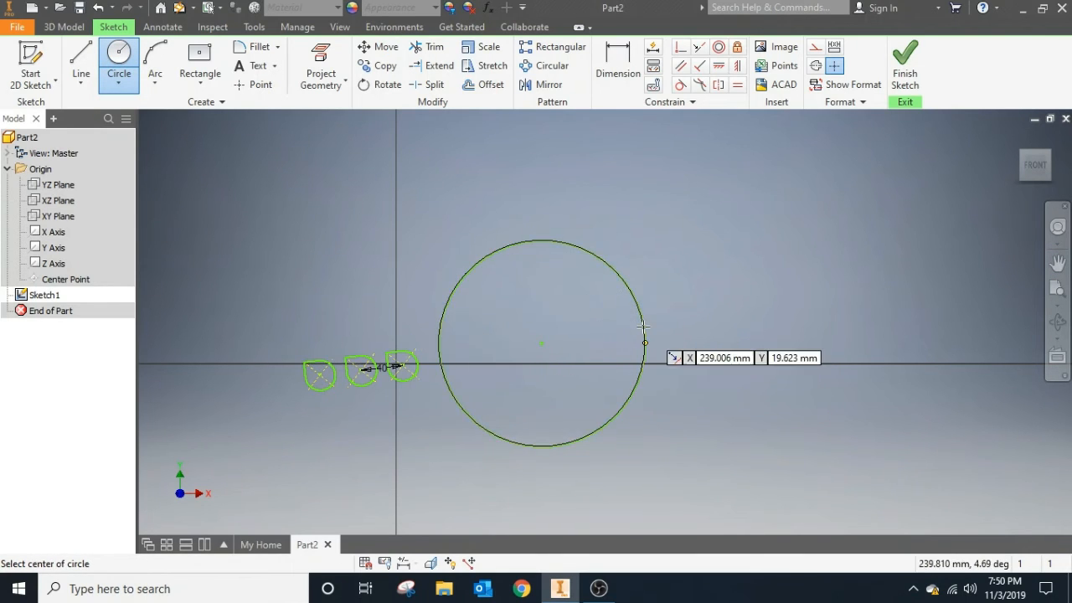
Start a circular pattern of all three teardrops, using the large circle as the rotation axis
click(555, 66)
mouse_move(257, 337)
mouse_down()
mouse_move(303, 390)
mouse_move(425, 419)
mouse_up()
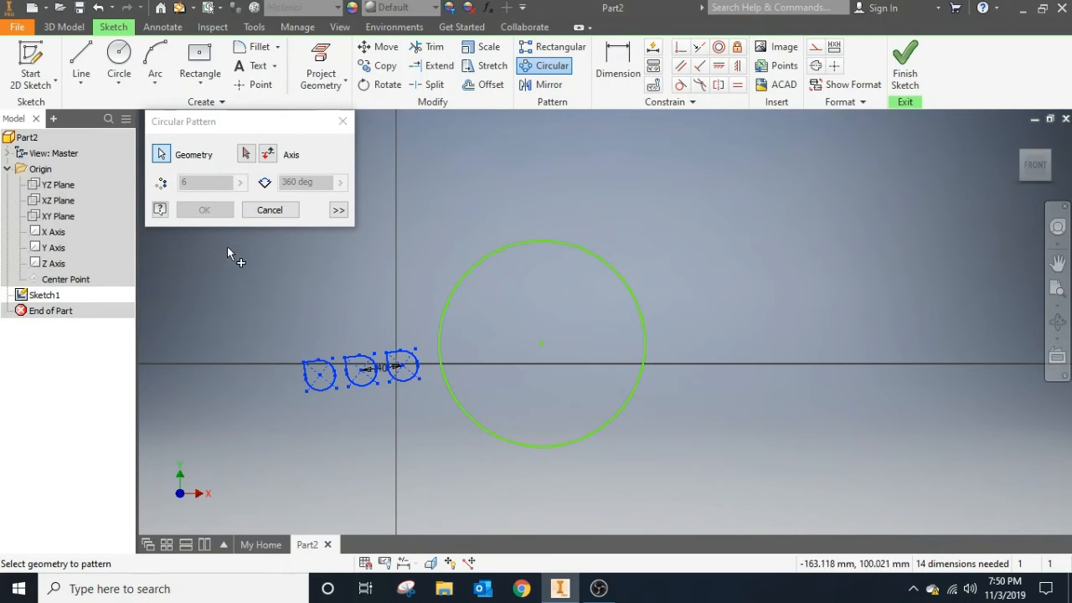
click(245, 153)
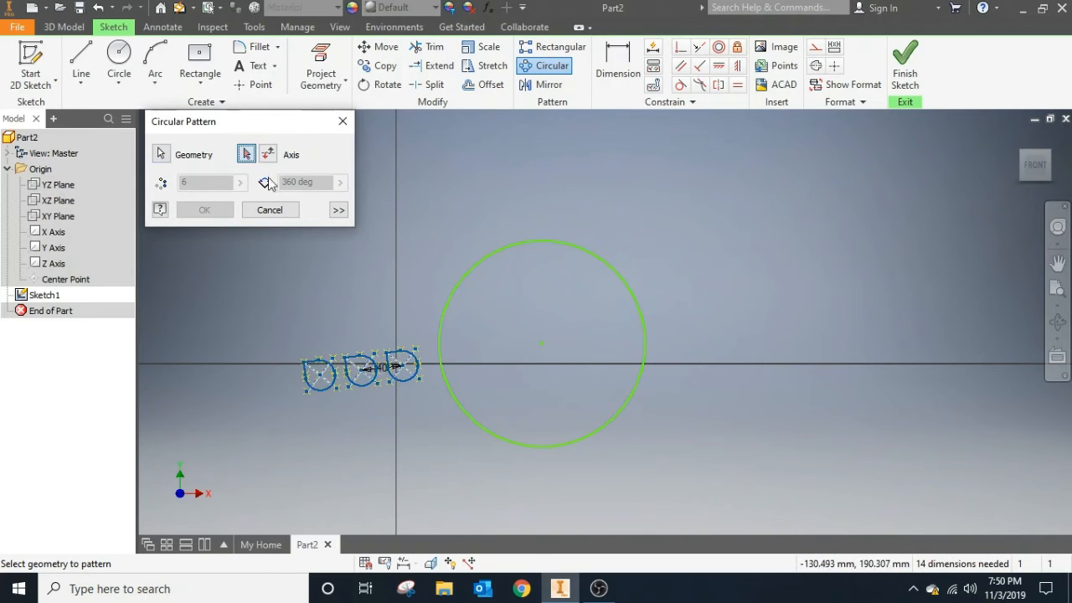
click(446, 315)
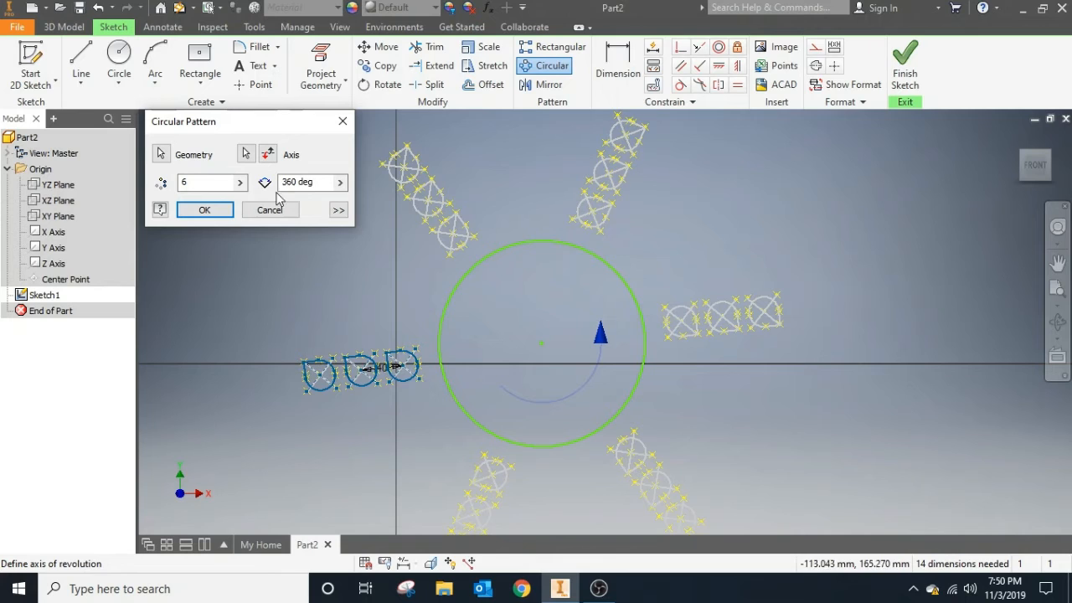
Try reversing the circular pattern's rotation direction, and restore the original direction
click(273, 161)
click(273, 162)
click(273, 162)
click(273, 162)
click(272, 161)
click(272, 161)
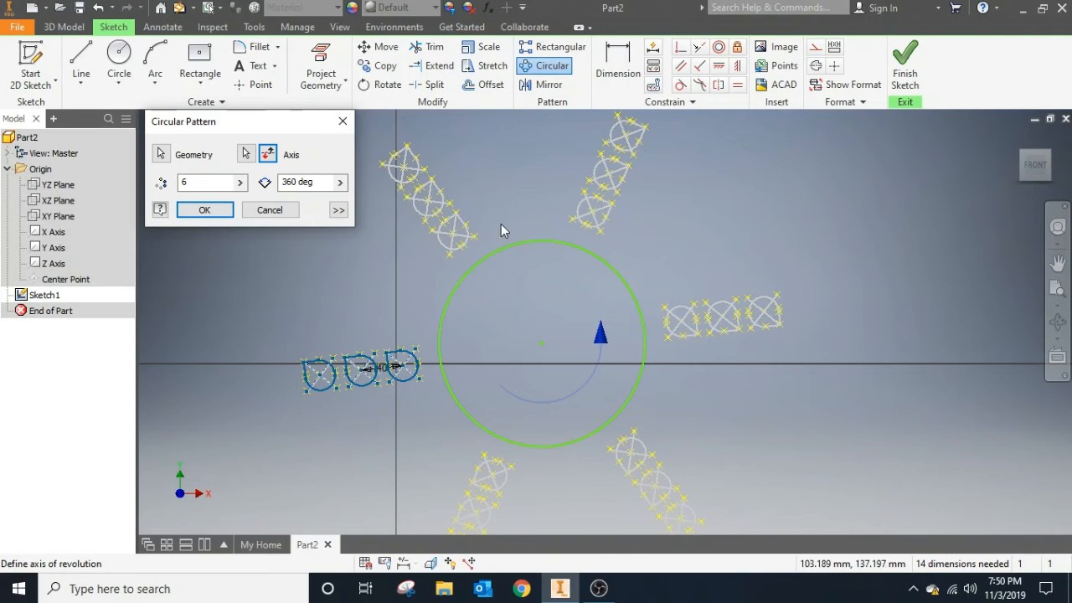
Set the circular pattern to 5 instances over 360 degrees and create it
double_click(216, 182)
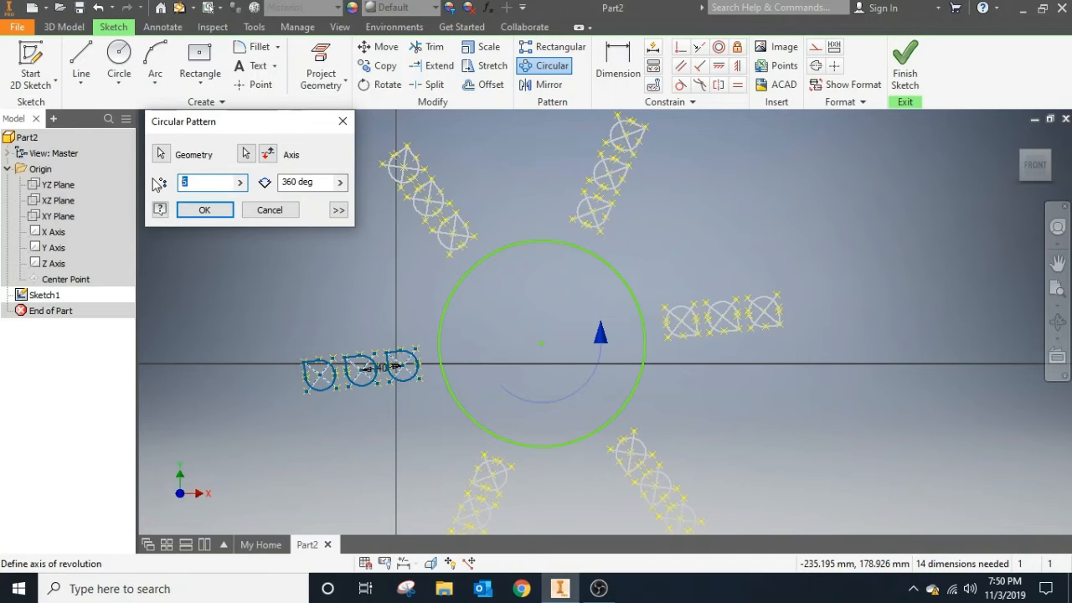
text(5)
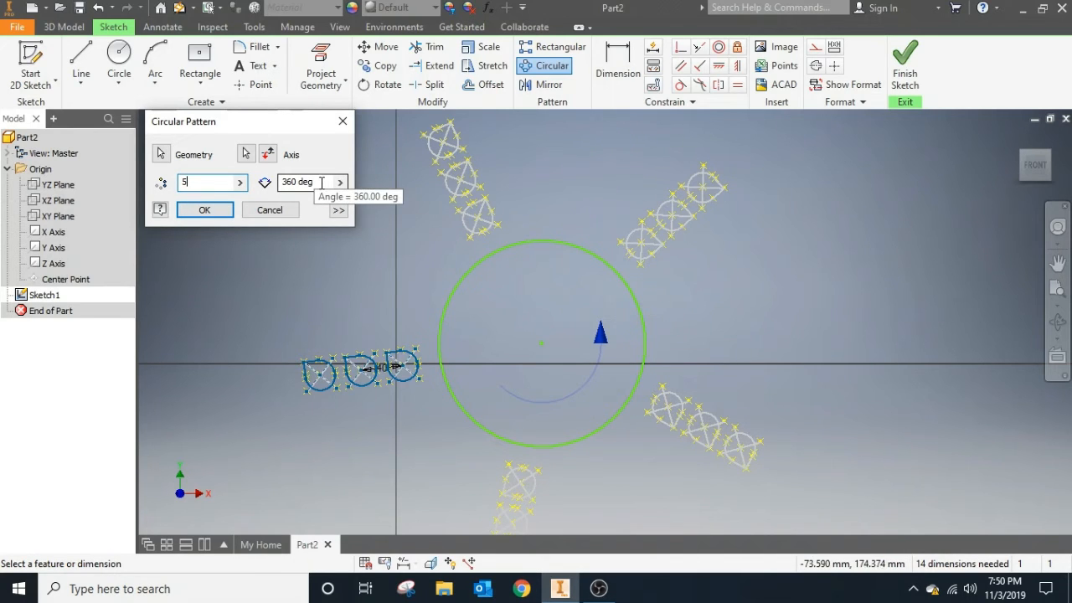
drag(322, 182, 273, 179)
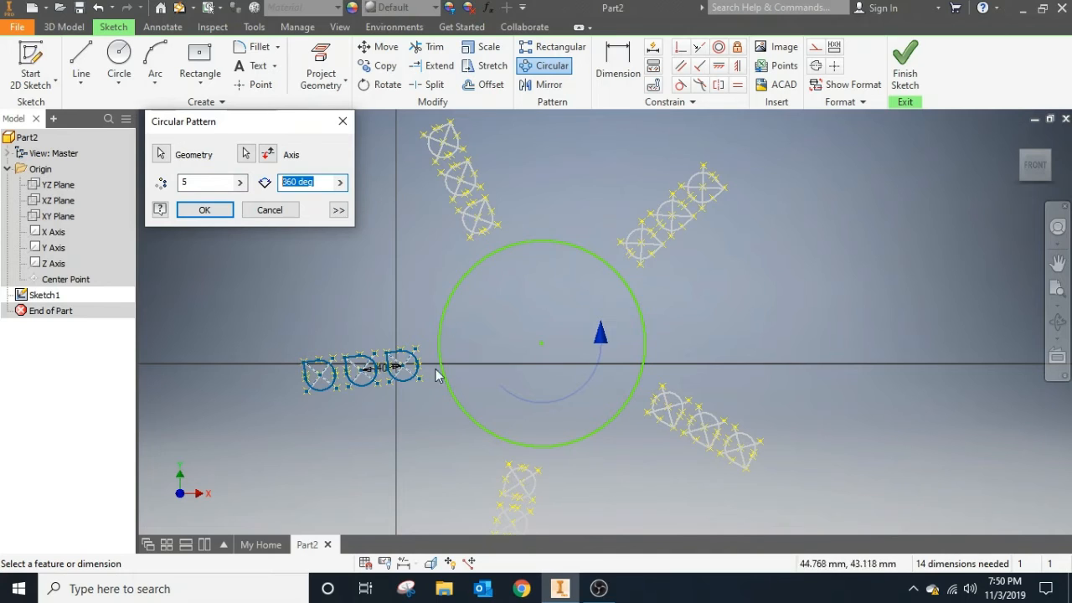
click(205, 209)
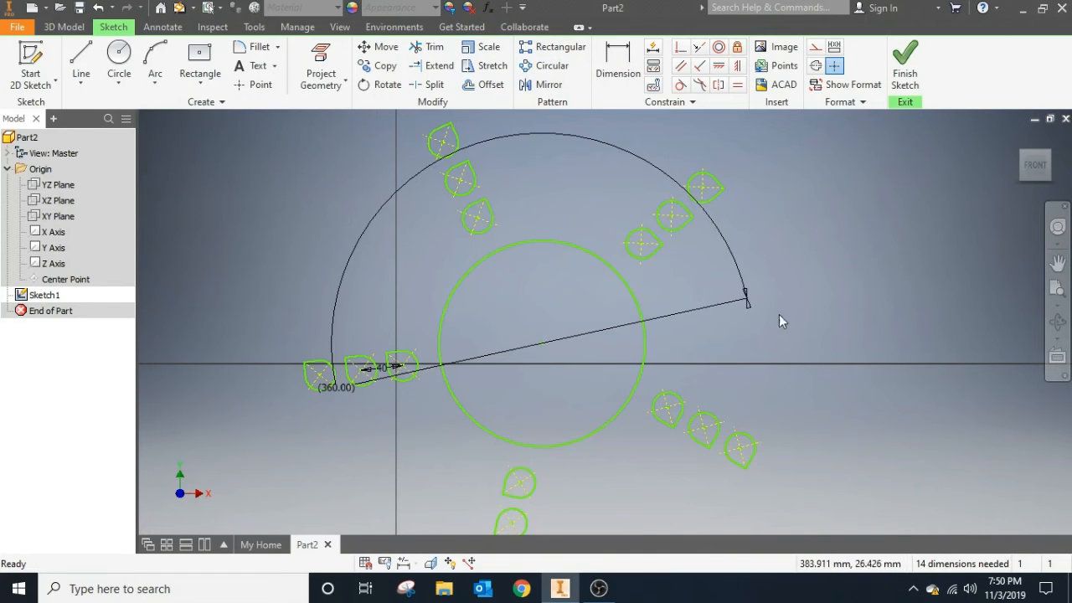
Delete the large central circle that served as the pattern's axis
scroll(770, 379, up, 3)
scroll(720, 381, down, 5)
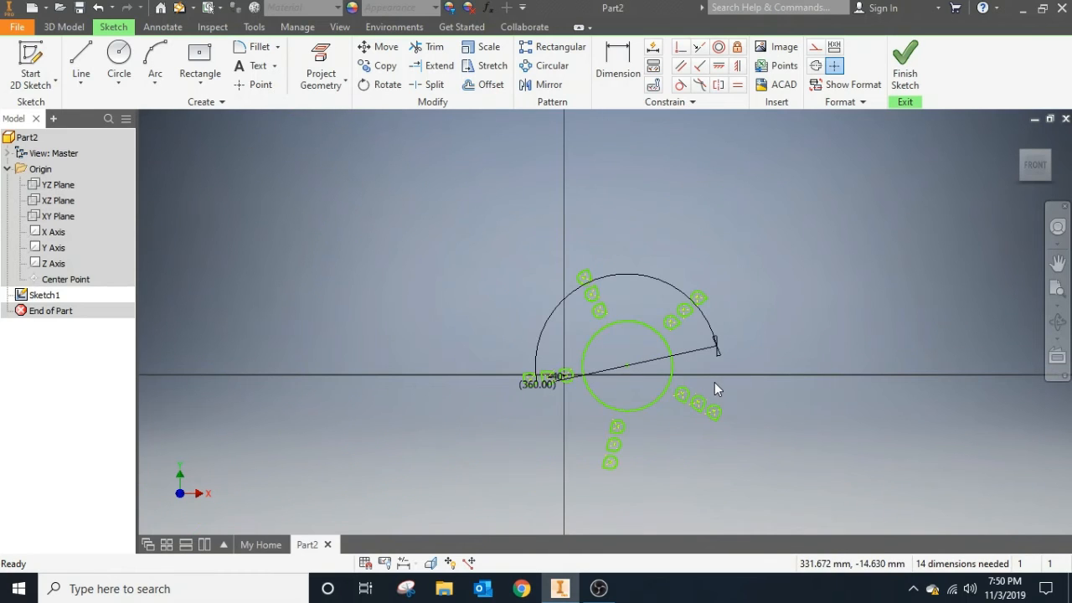
scroll(716, 387, up, 3)
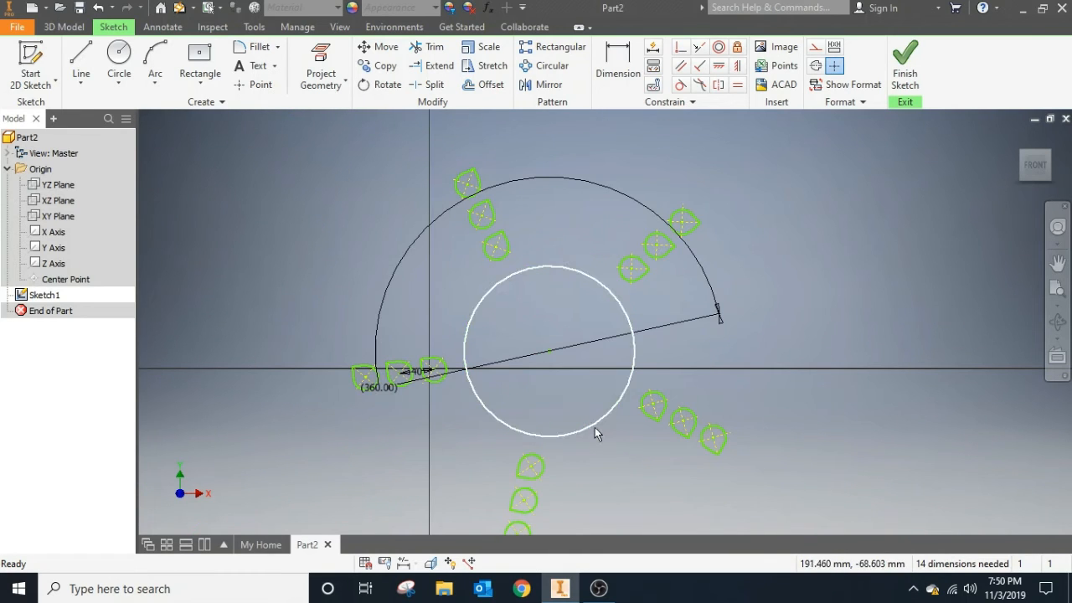
click(595, 427)
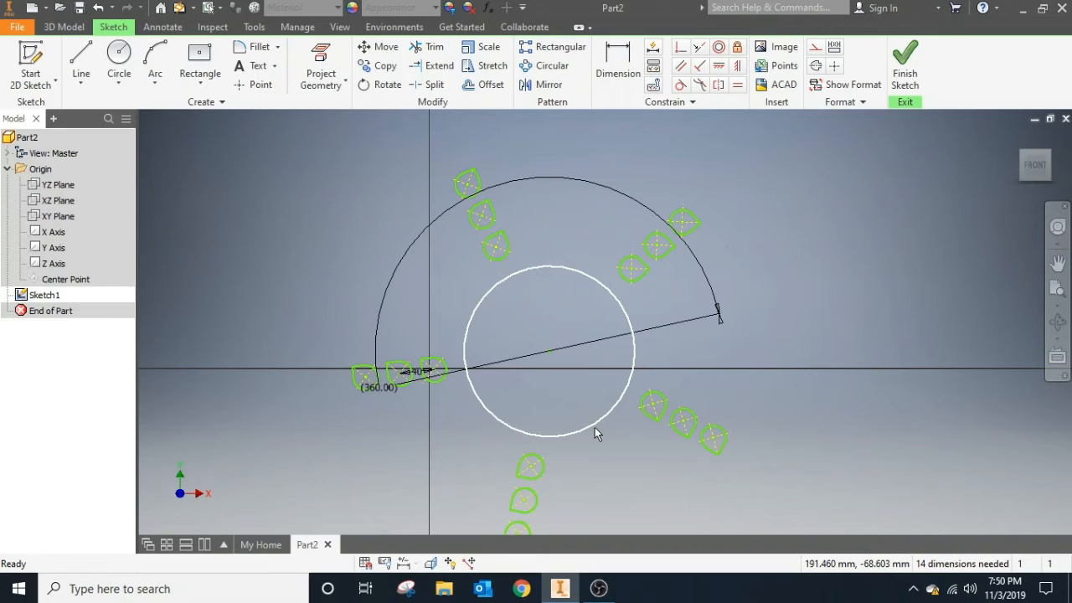
key(Delete)
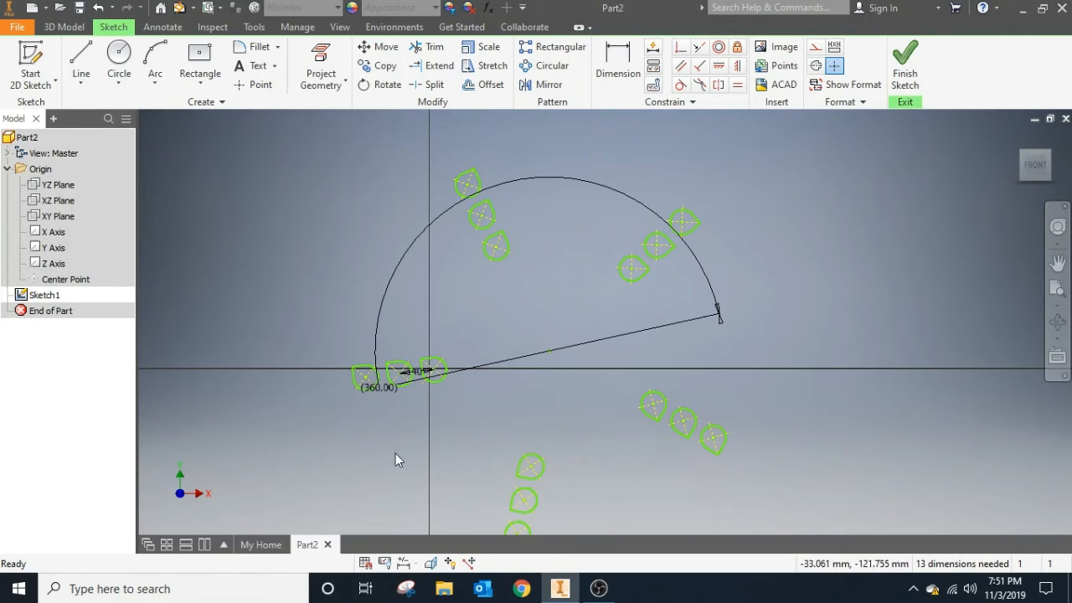
Examine the patterned teardrop rows around the former circle's center, both close up and as a whole
scroll(571, 375, down, 3)
scroll(490, 409, up, 6)
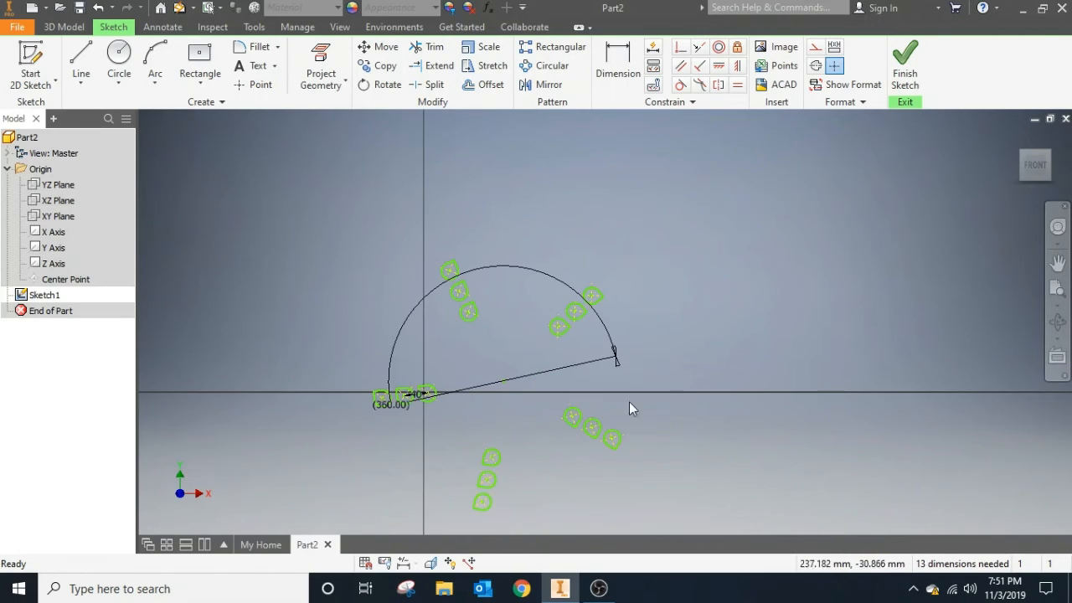
click(1058, 263)
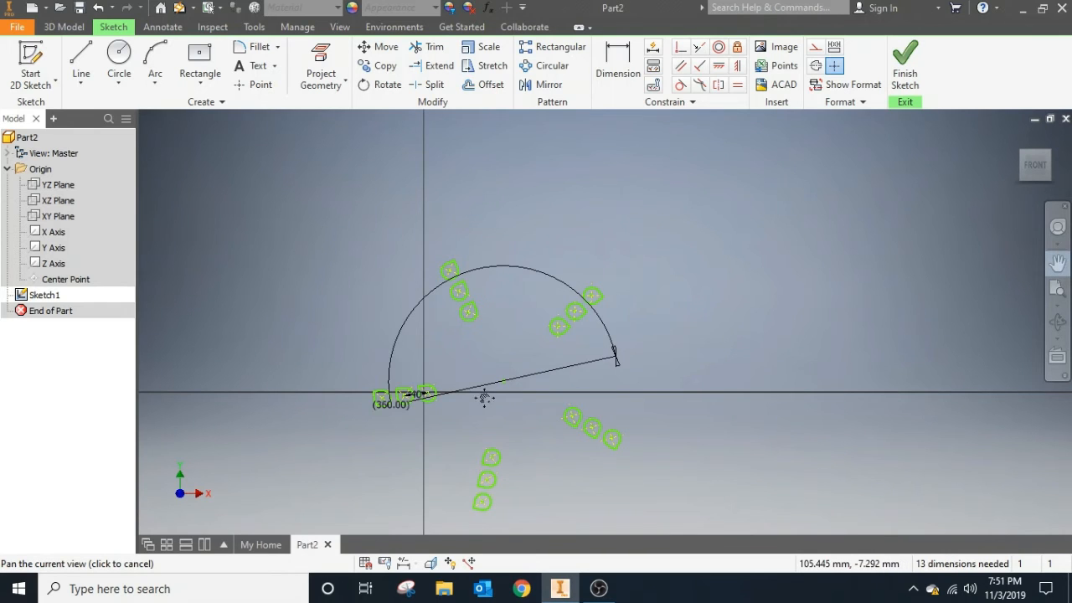
drag(484, 398, 521, 313)
scroll(528, 318, up, 3)
scroll(528, 323, down, 3)
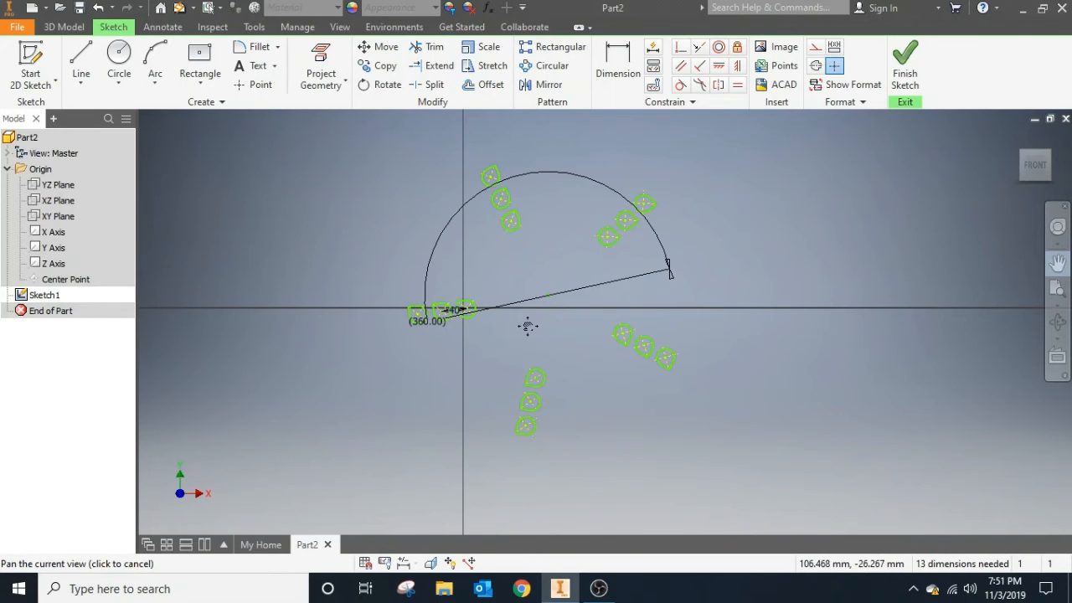
scroll(550, 366, down, 1)
scroll(545, 368, down, 2)
drag(544, 371, 538, 403)
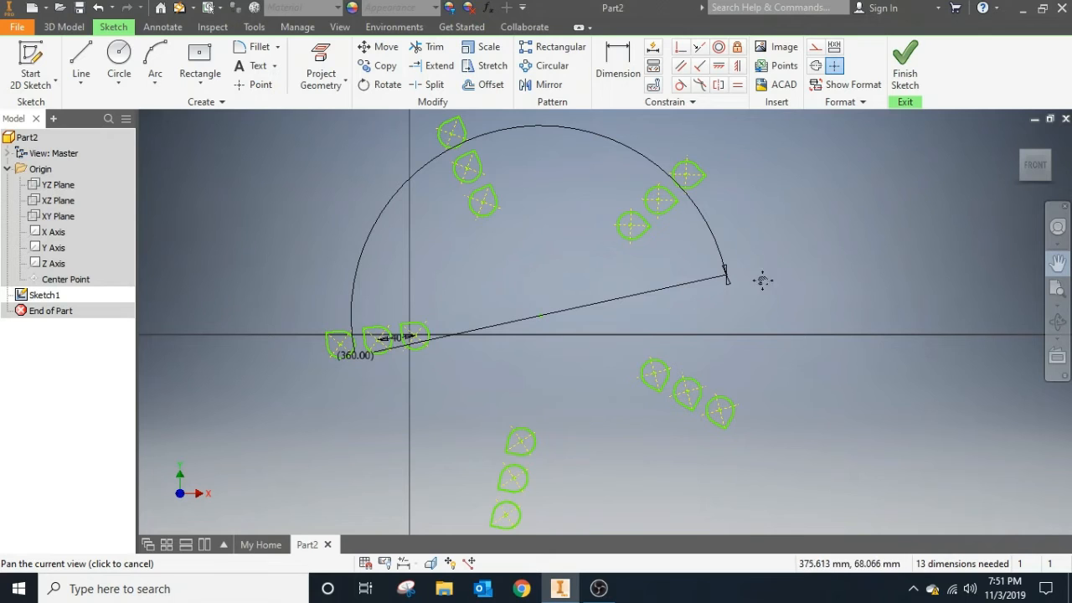
key(Escape)
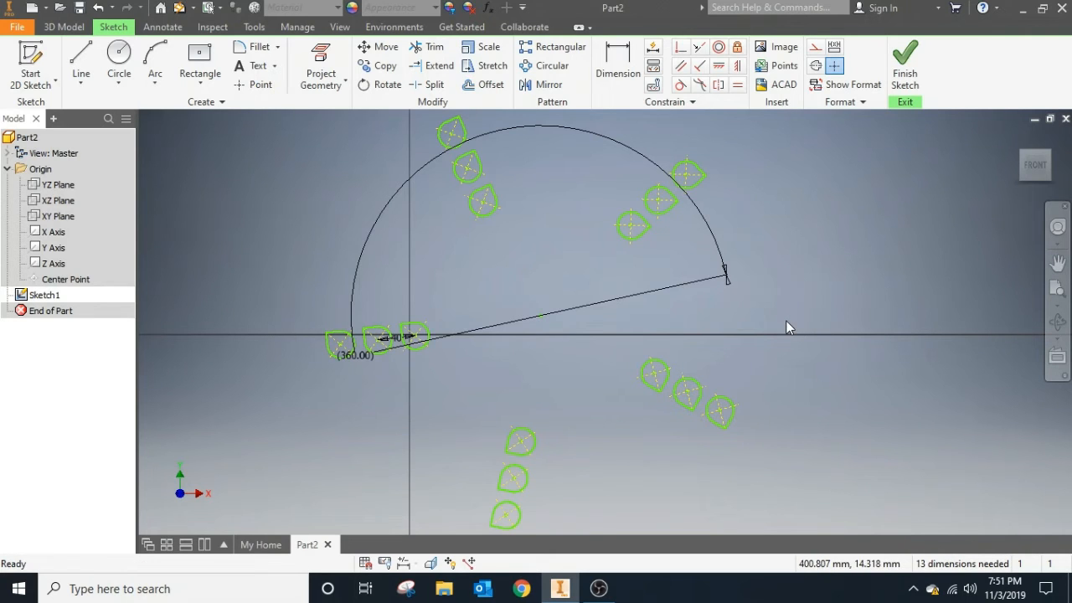
Finish the sketch and return the model to the front view
click(904, 63)
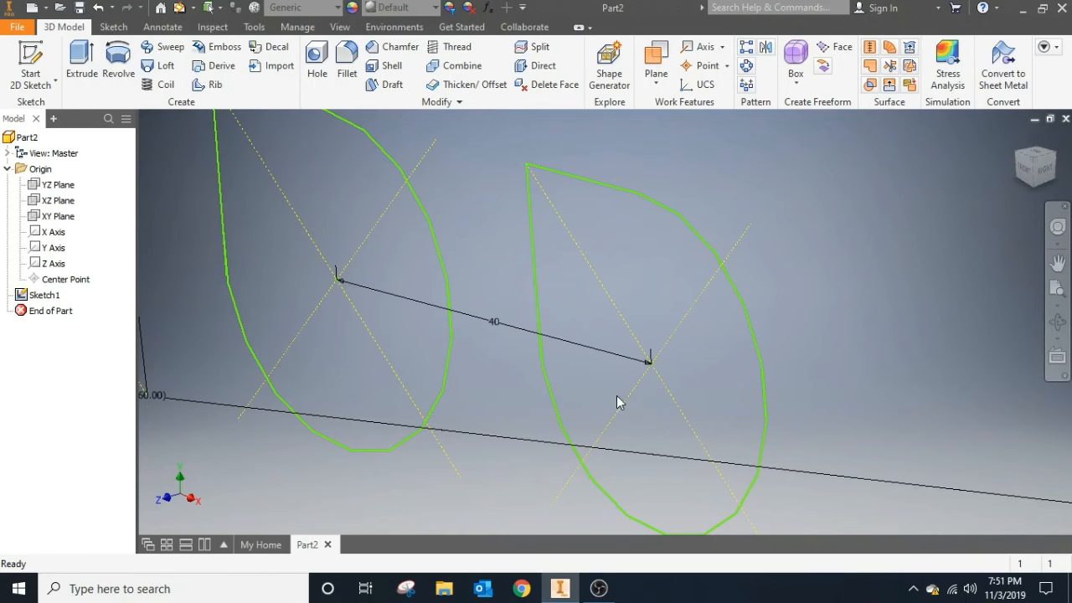
click(1025, 174)
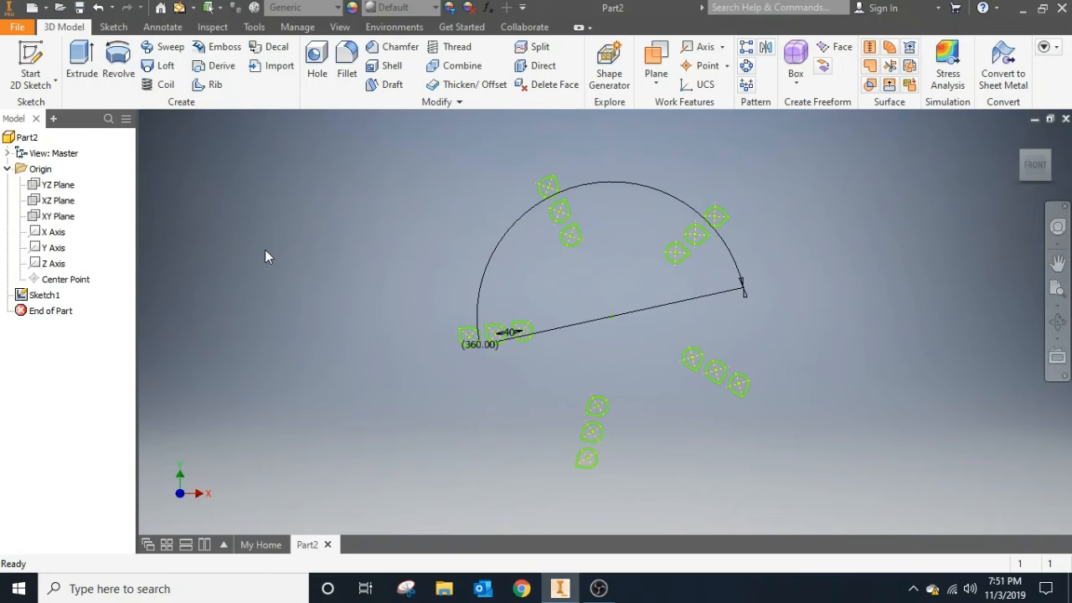
Start an Extrude and select the three teardrops of the original row as profiles
click(80, 63)
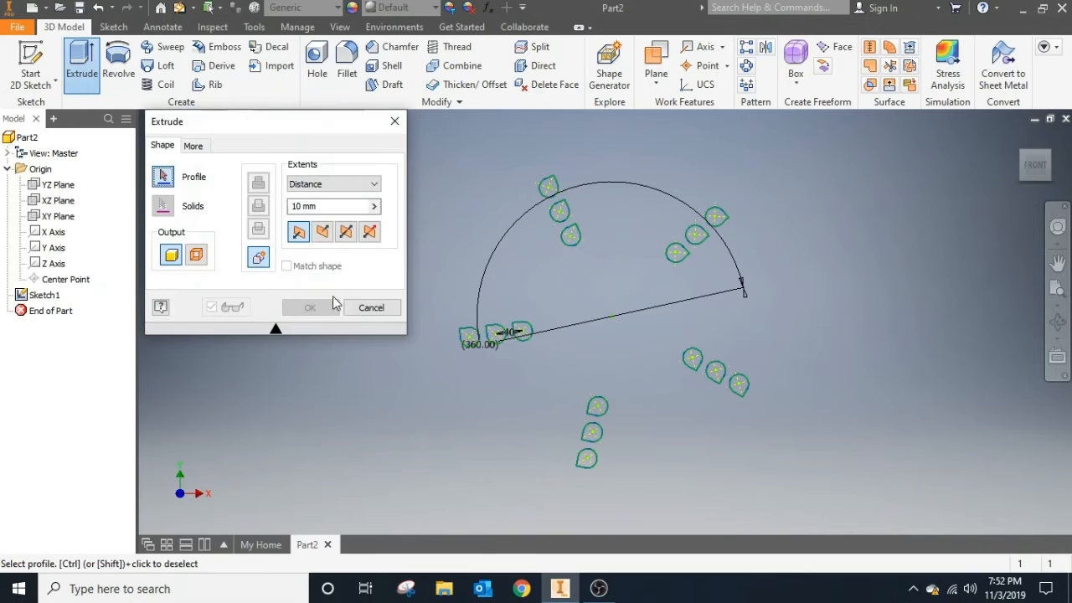
click(468, 339)
scroll(474, 342, up, 3)
scroll(473, 341, down, 7)
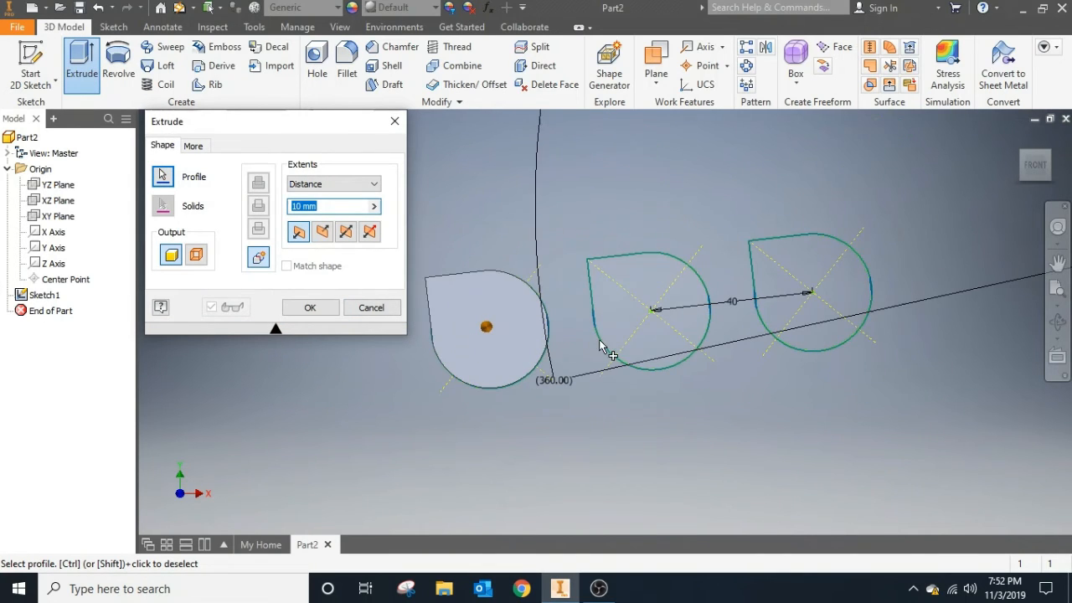
click(617, 335)
click(790, 307)
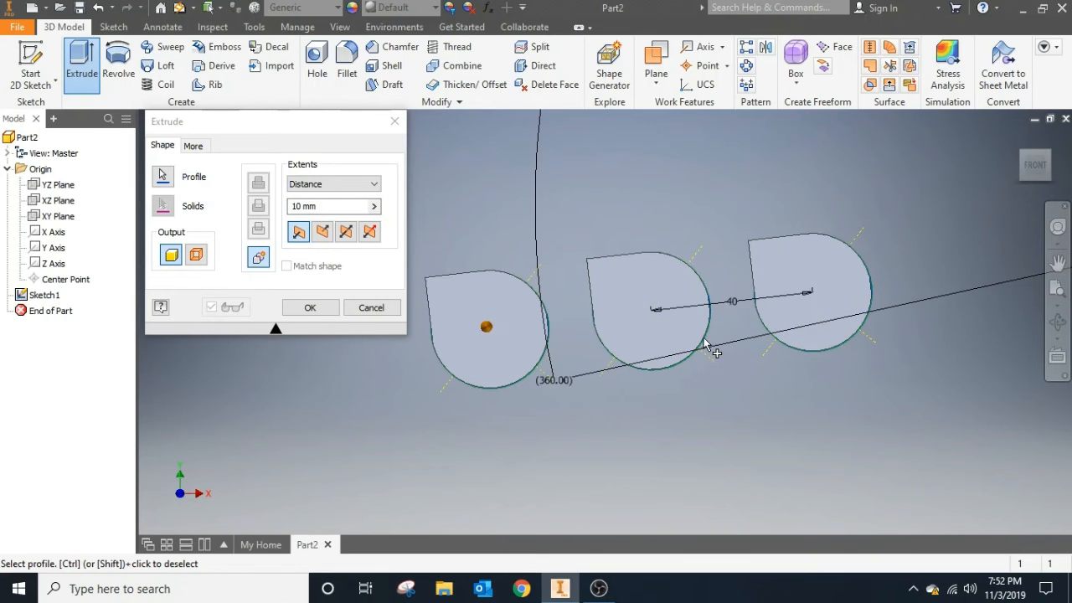
Add the teardrops of the other four rows to the extrusion profiles
scroll(706, 342, up, 4)
click(819, 423)
click(812, 454)
click(806, 487)
click(939, 362)
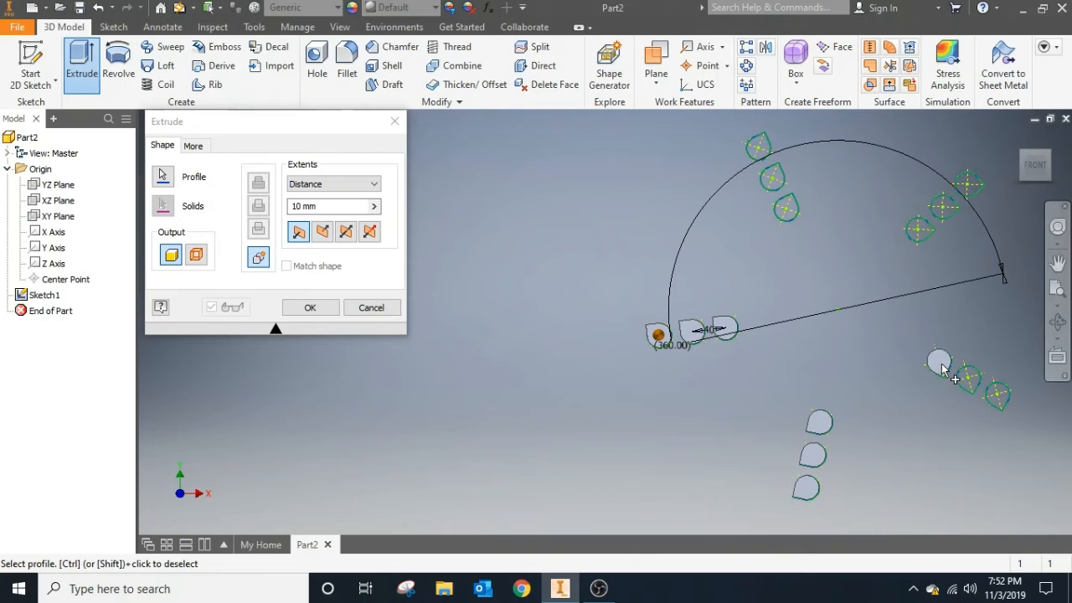
click(967, 379)
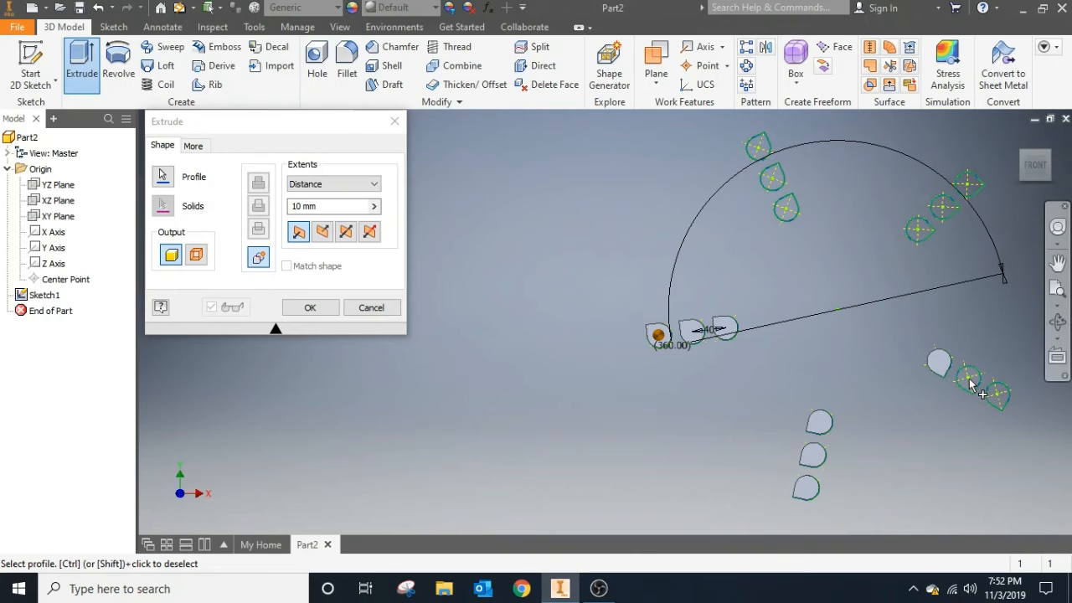
ctrl+click(916, 228)
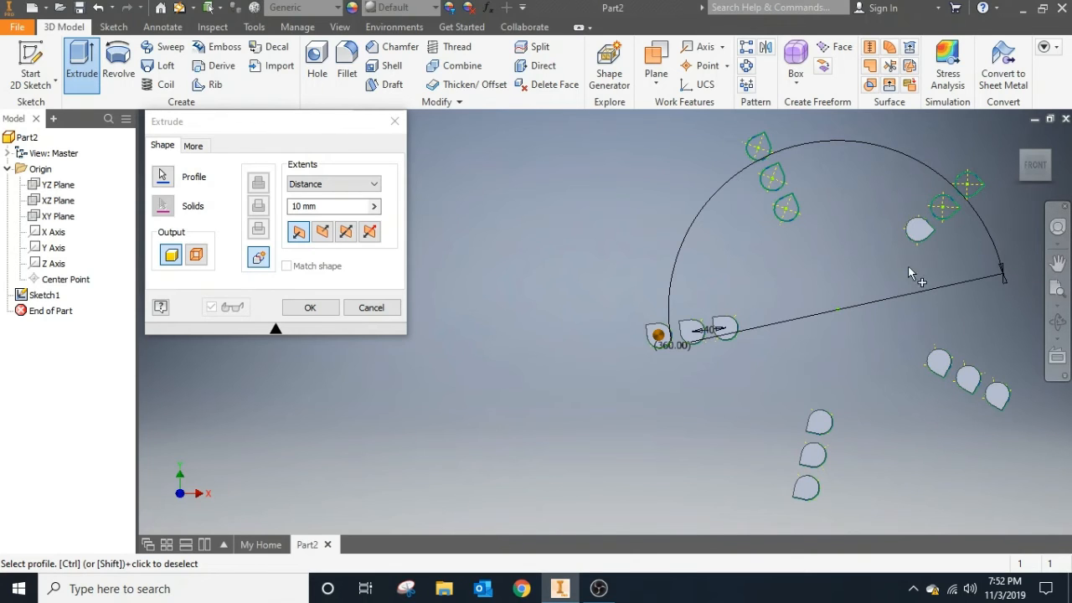
ctrl+click(967, 183)
ctrl+click(943, 206)
ctrl+click(786, 207)
ctrl+click(772, 178)
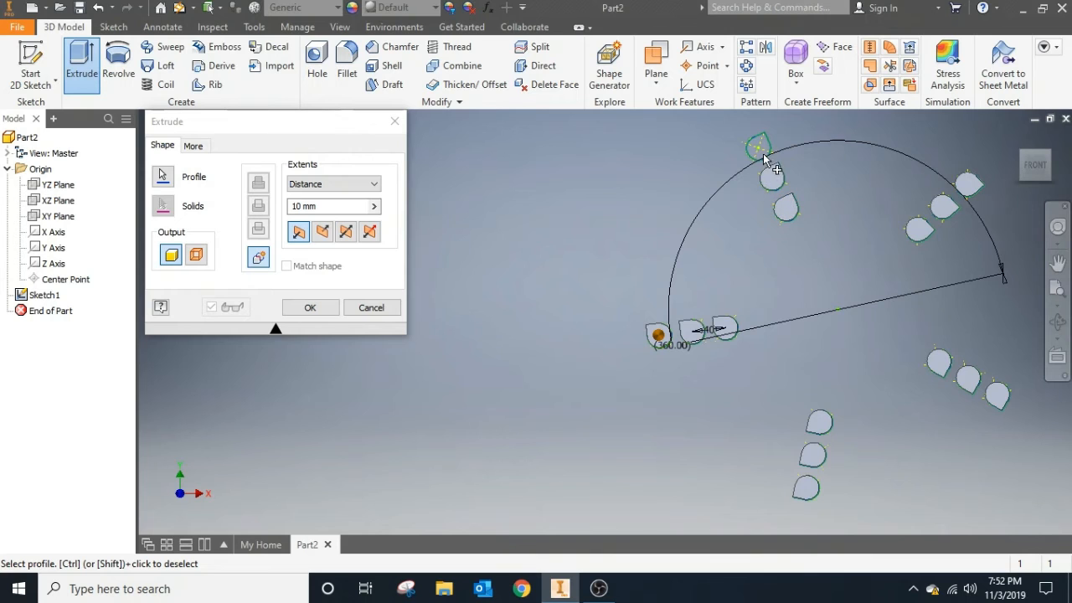
ctrl+click(758, 146)
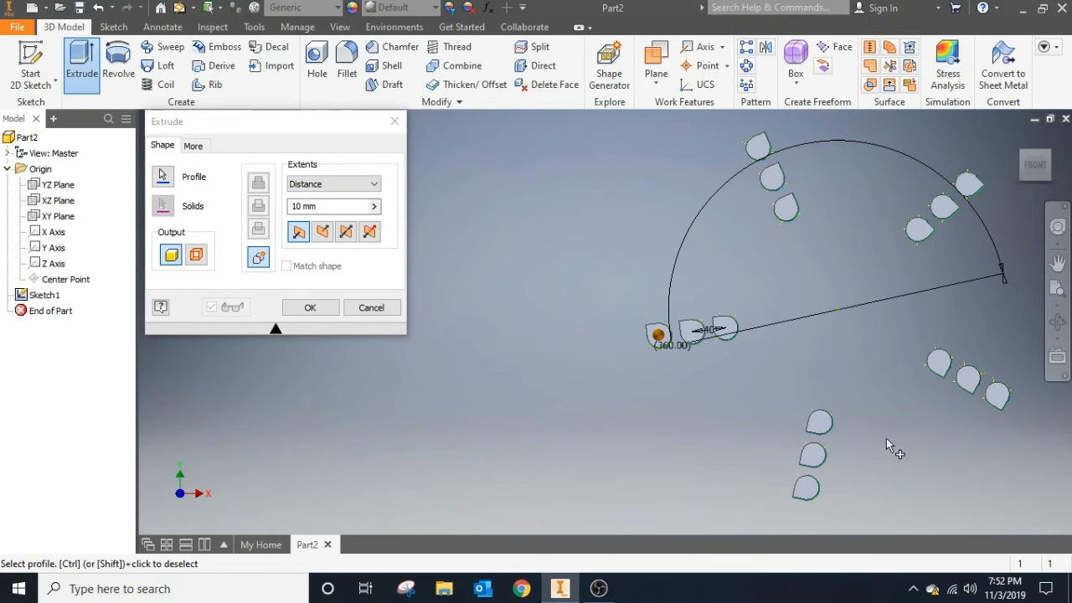
View the extrusion preview from the bottom and set its distance to 20 mm
click(1031, 191)
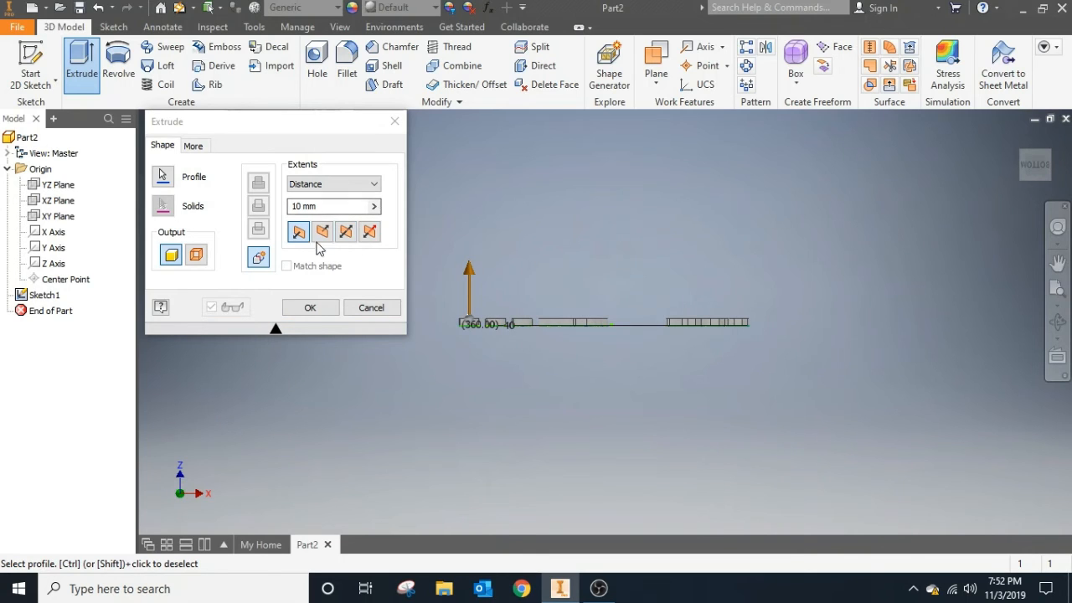
click(333, 207)
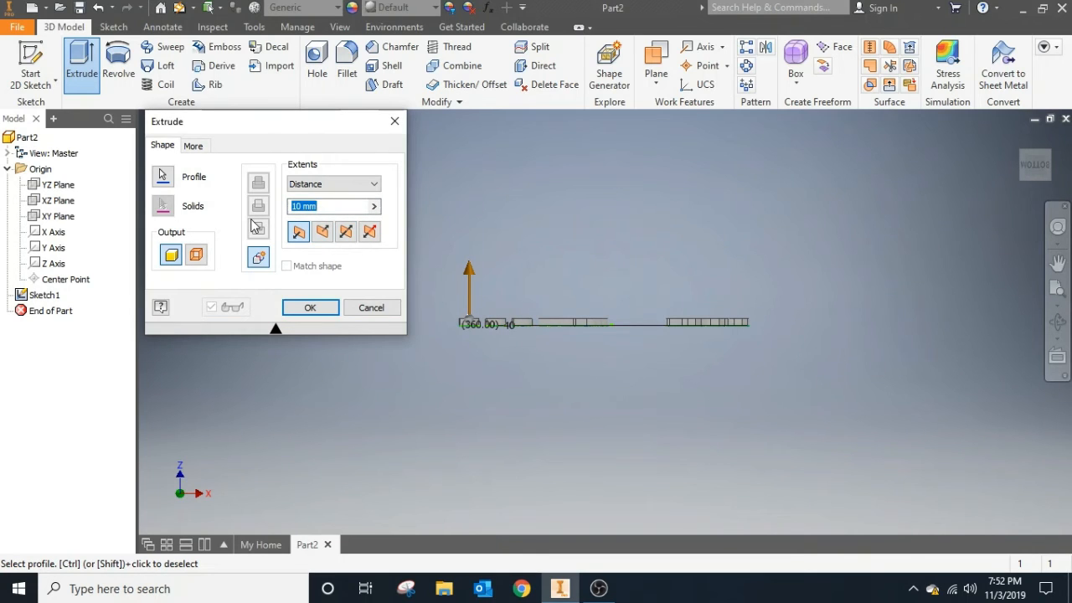
text(20)
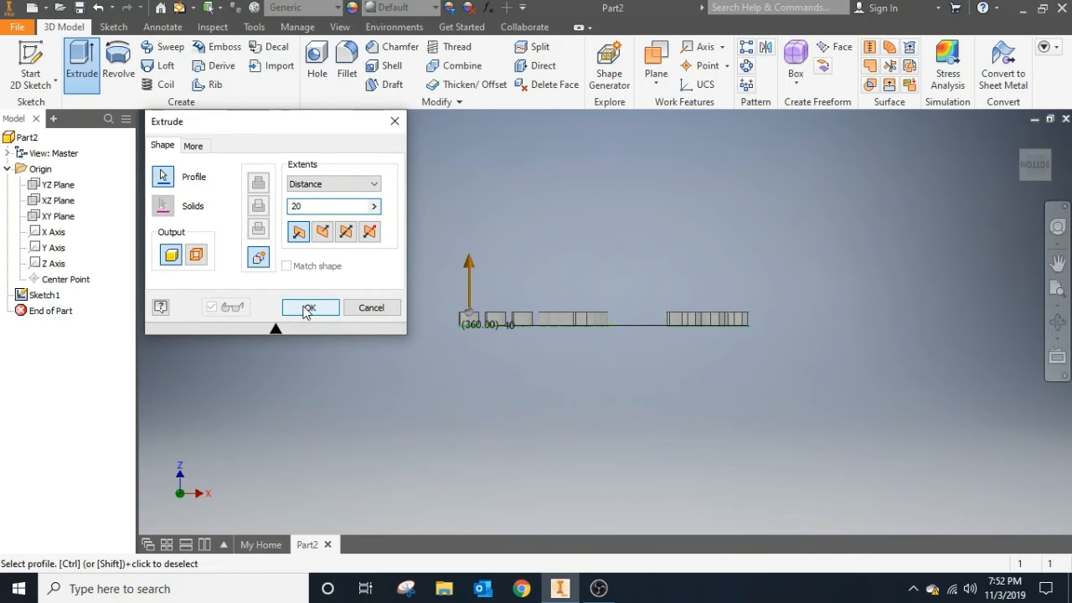
Try the flipped, symmetric and asymmetric extrusion directions, and complete the extrusion in the default direction
click(329, 237)
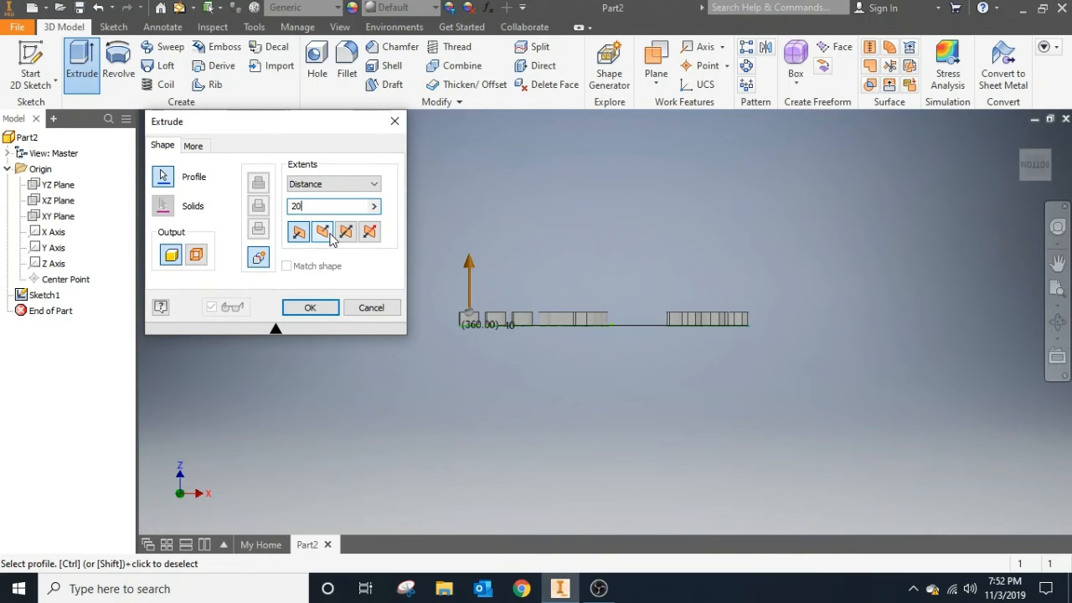
click(301, 239)
click(347, 237)
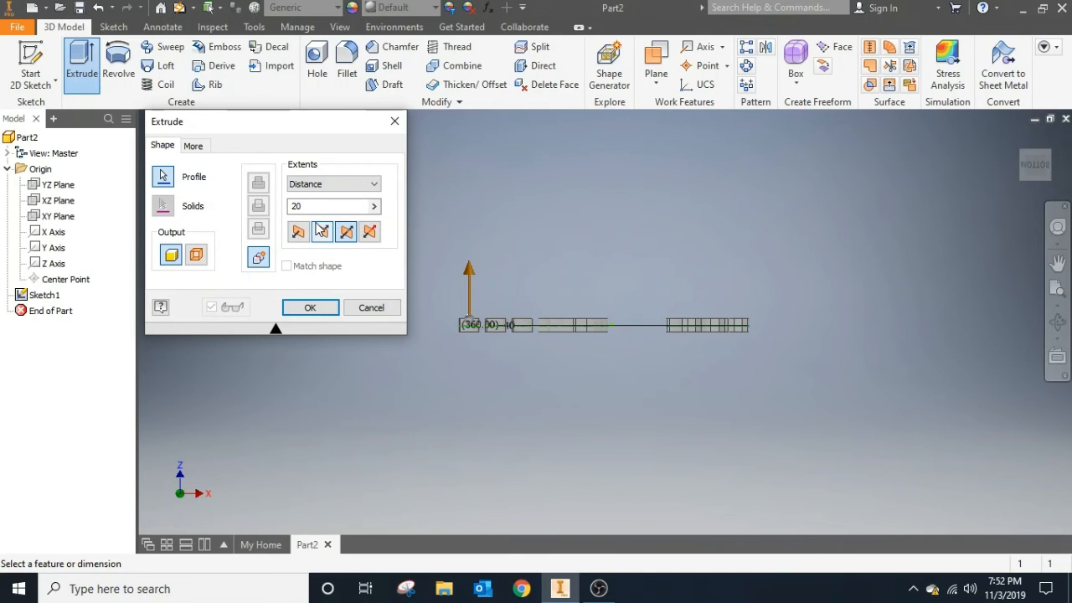
click(368, 232)
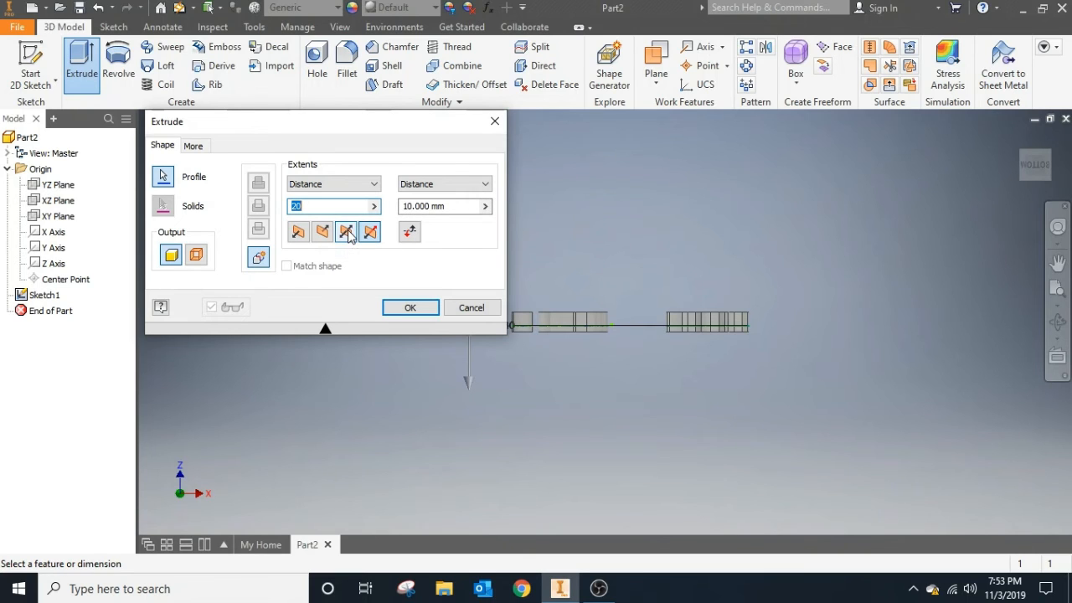
click(298, 235)
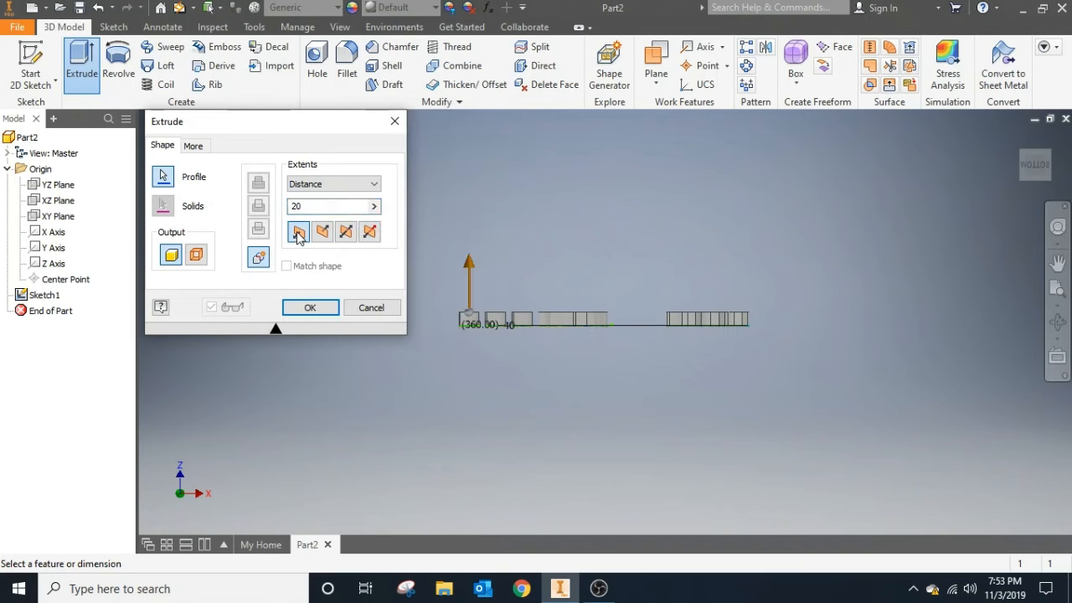
click(308, 308)
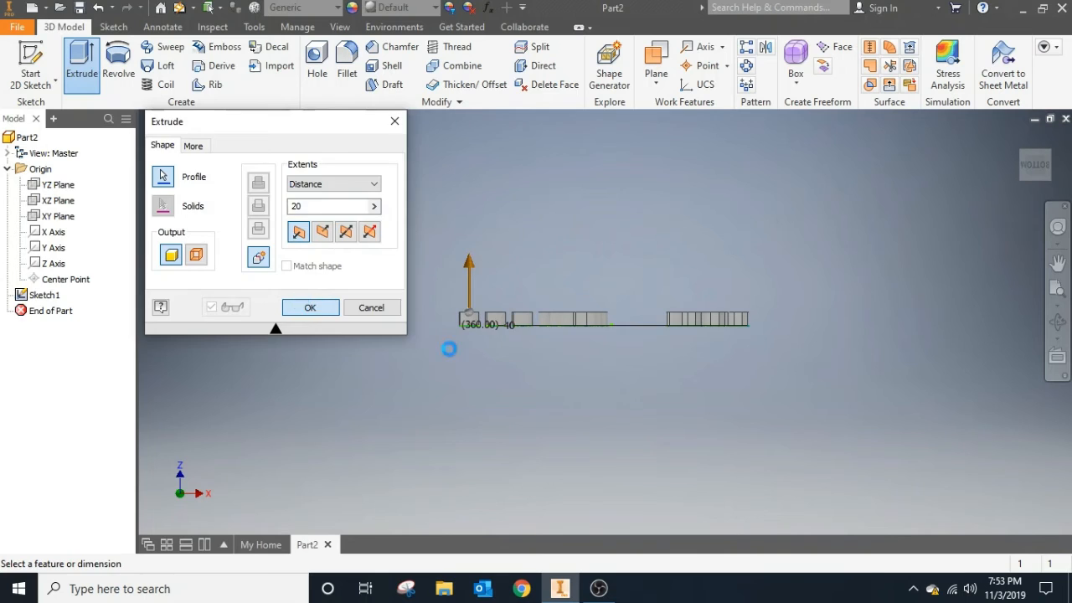
Return to the front view and examine the extruded teardrops, ending close up on the outermost one in the upper-left row
click(1037, 159)
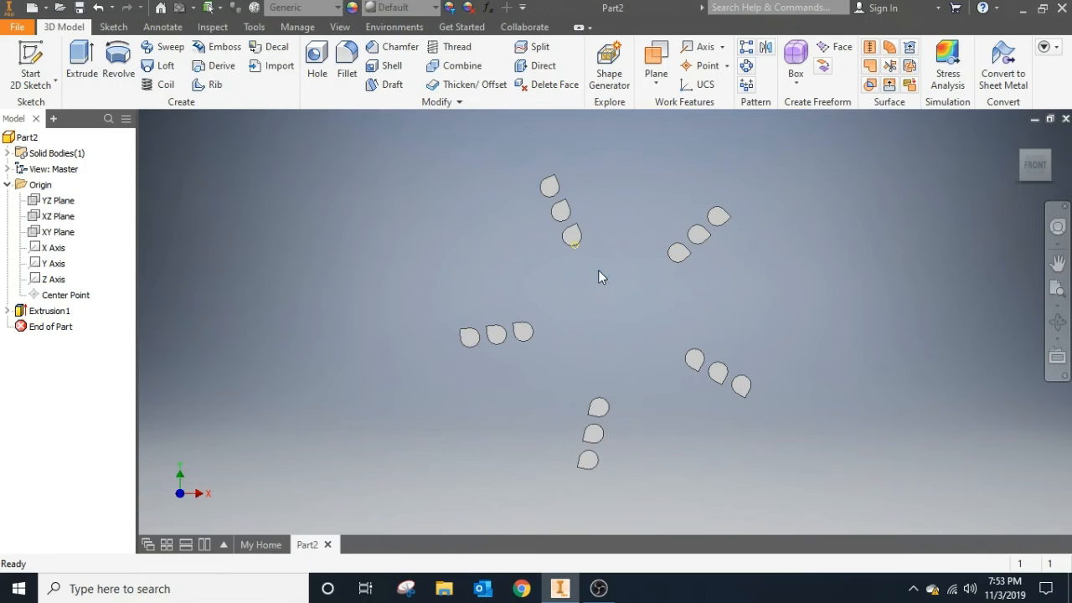
mouse_move(598, 269)
scroll(553, 170, down, 3)
scroll(554, 171, up, 5)
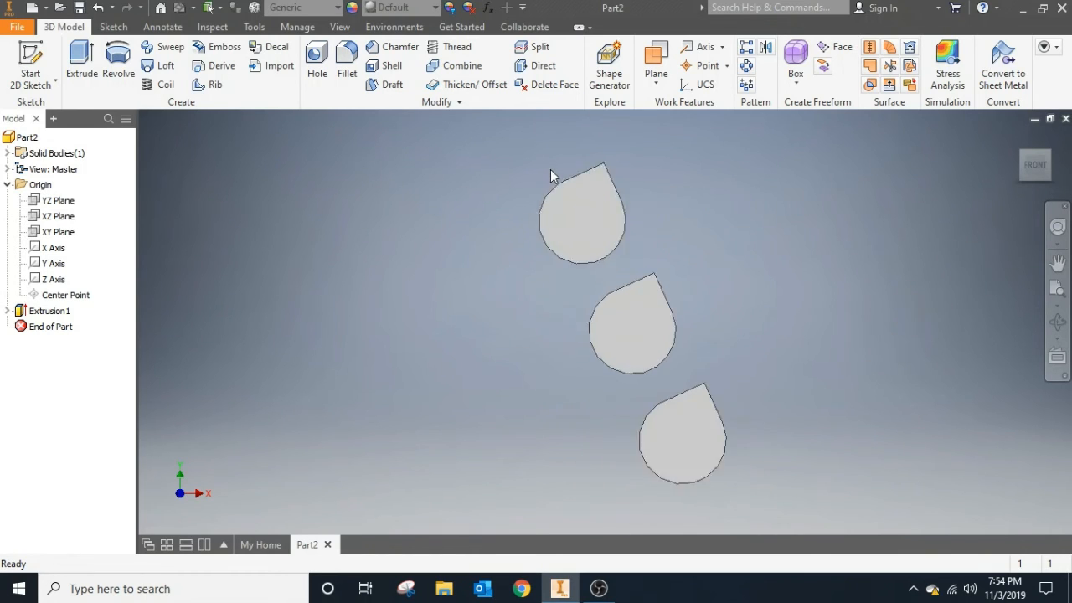
click(1058, 262)
drag(754, 243, 614, 347)
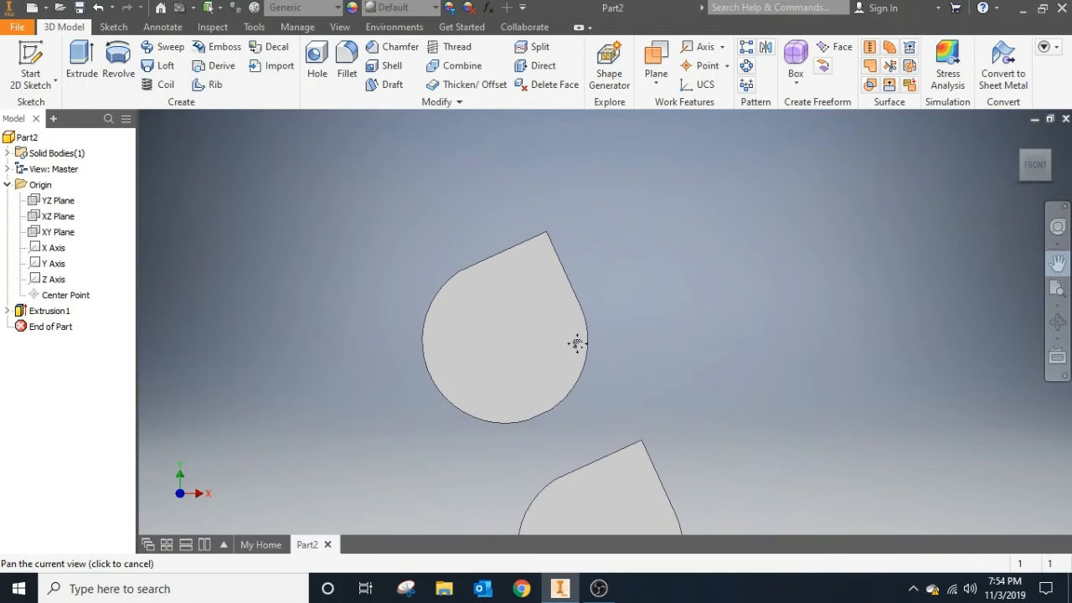
scroll(515, 286, up, 2)
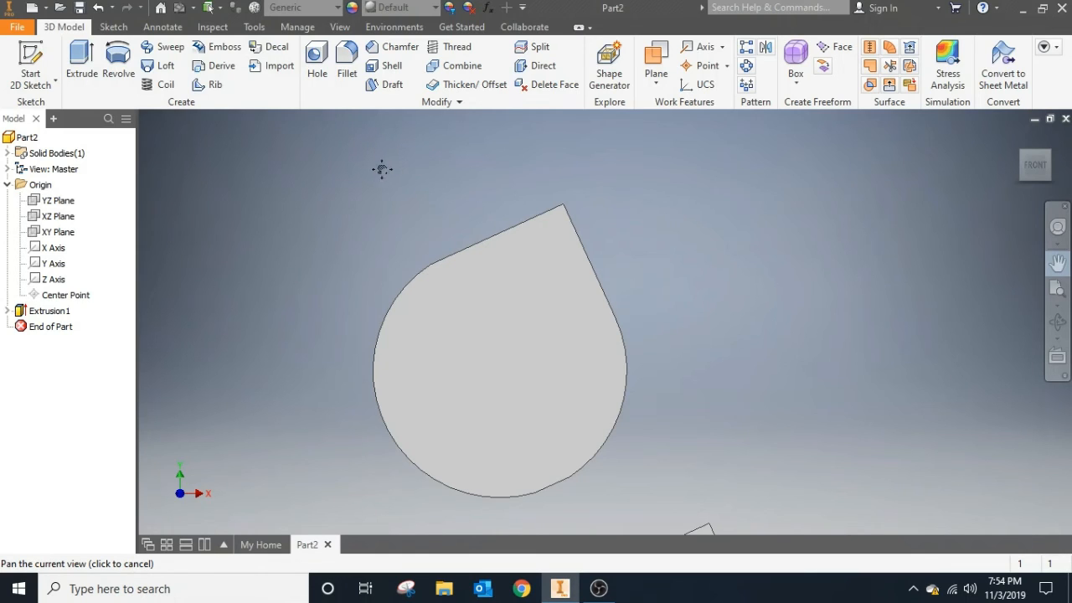
key(Escape)
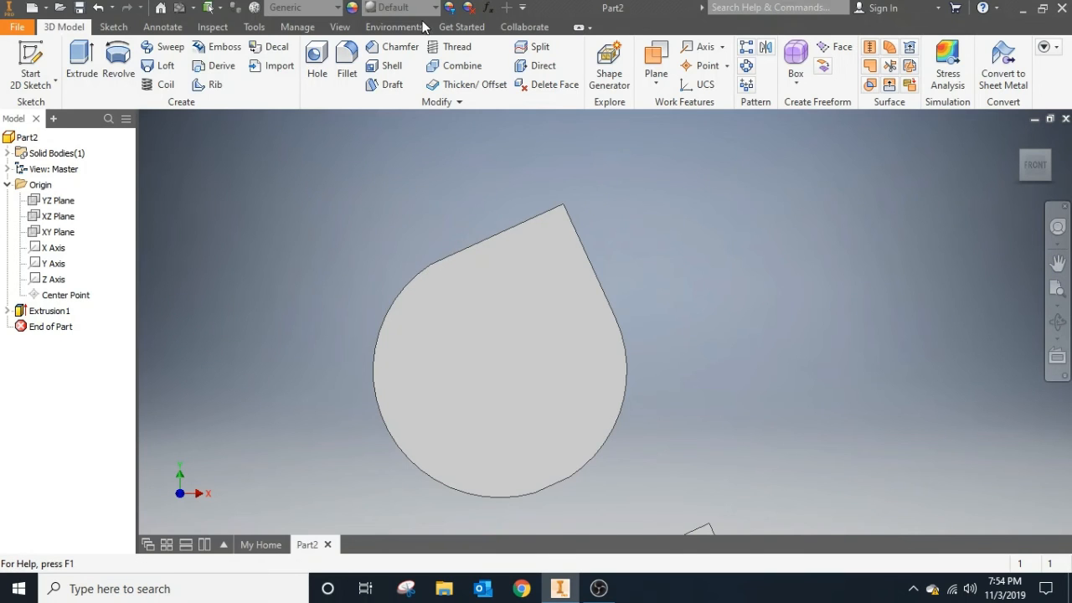
Fillet the edges meeting at the tip of the upper-left row's outermost teardrop with a 5 mm radius
click(353, 72)
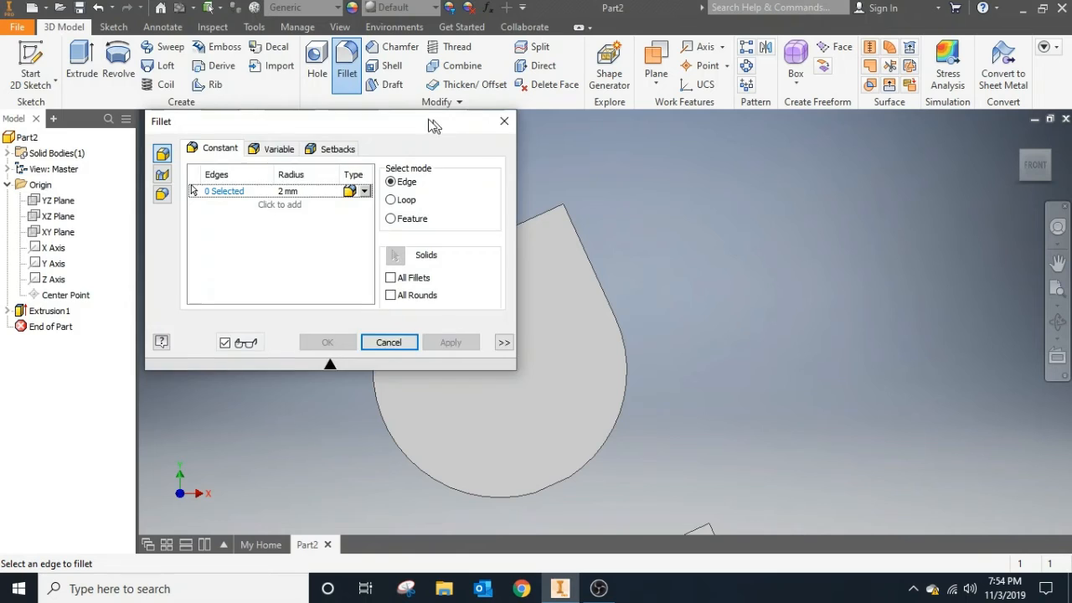
drag(433, 123, 320, 82)
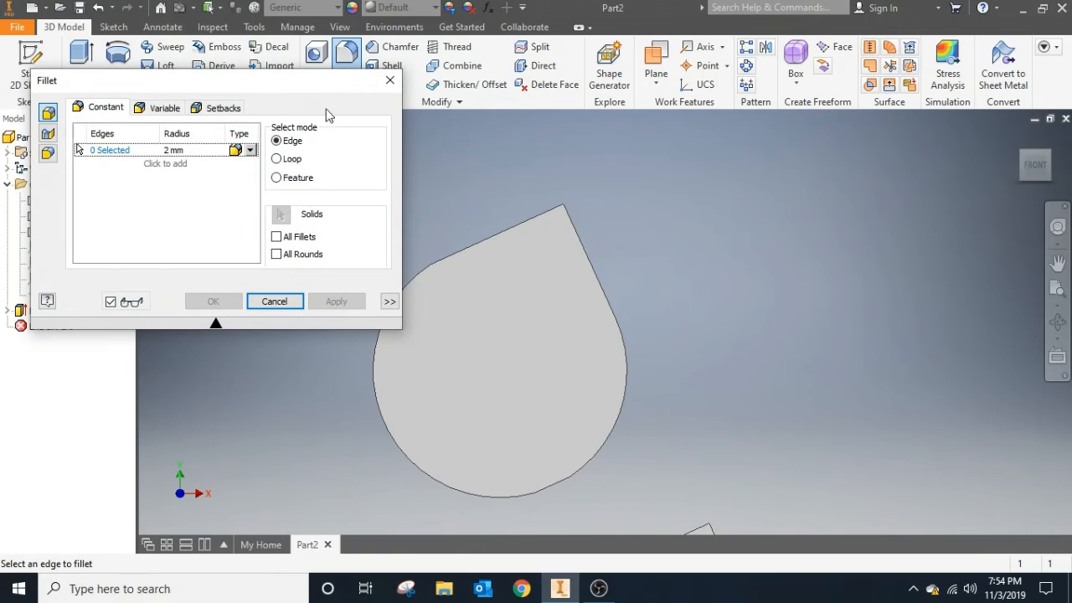
click(184, 149)
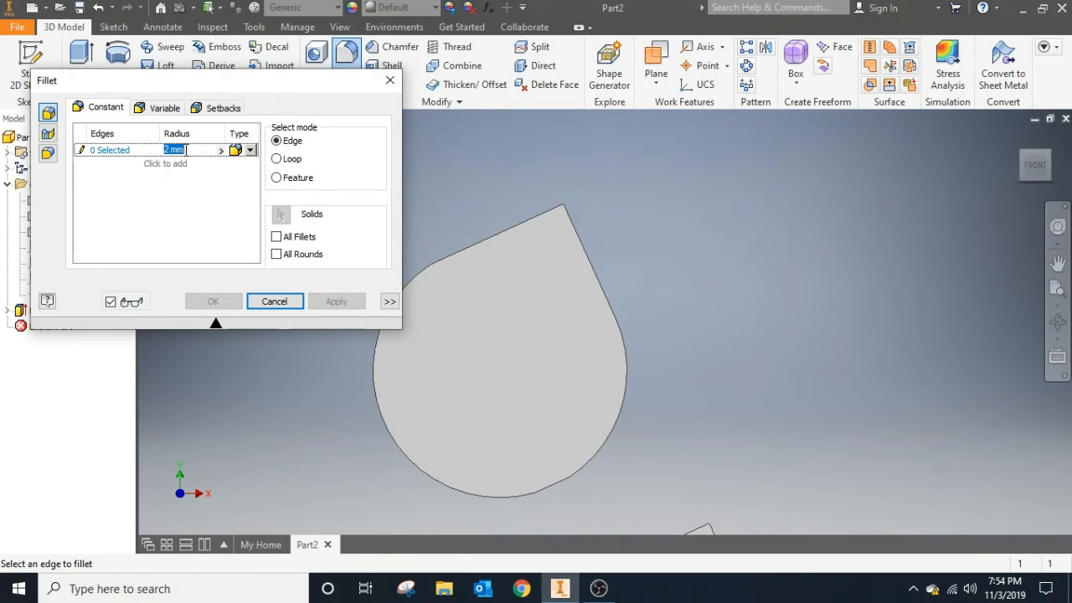
text(5)
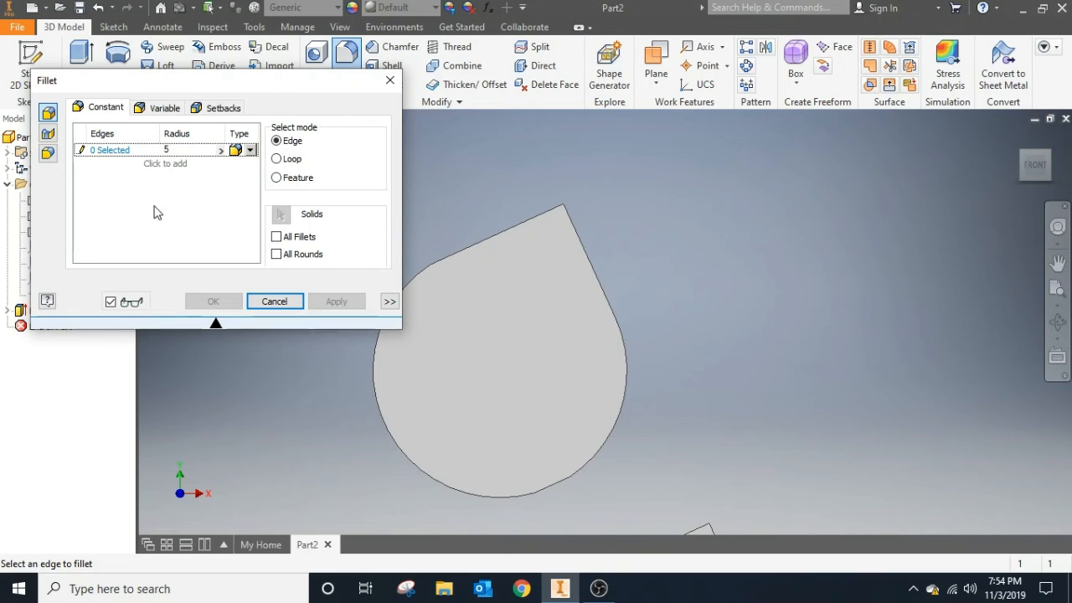
click(140, 165)
click(183, 150)
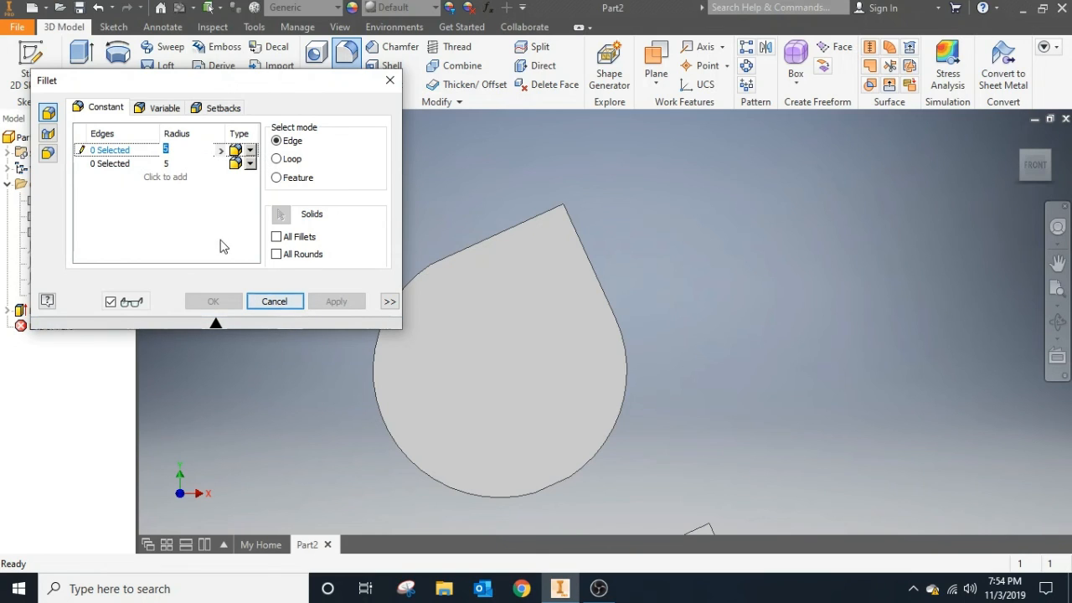
click(181, 148)
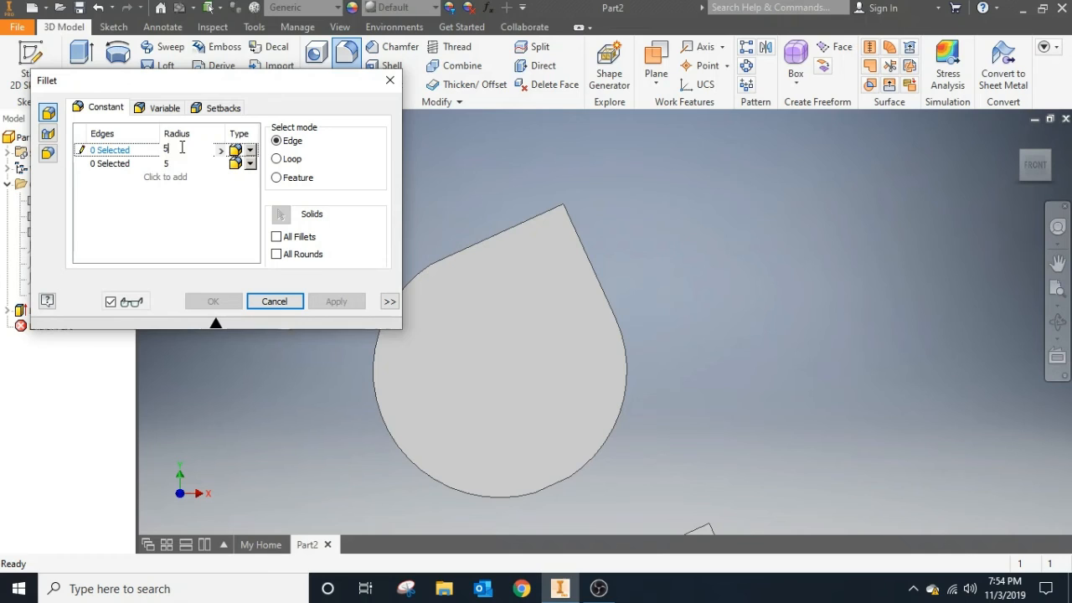
click(143, 149)
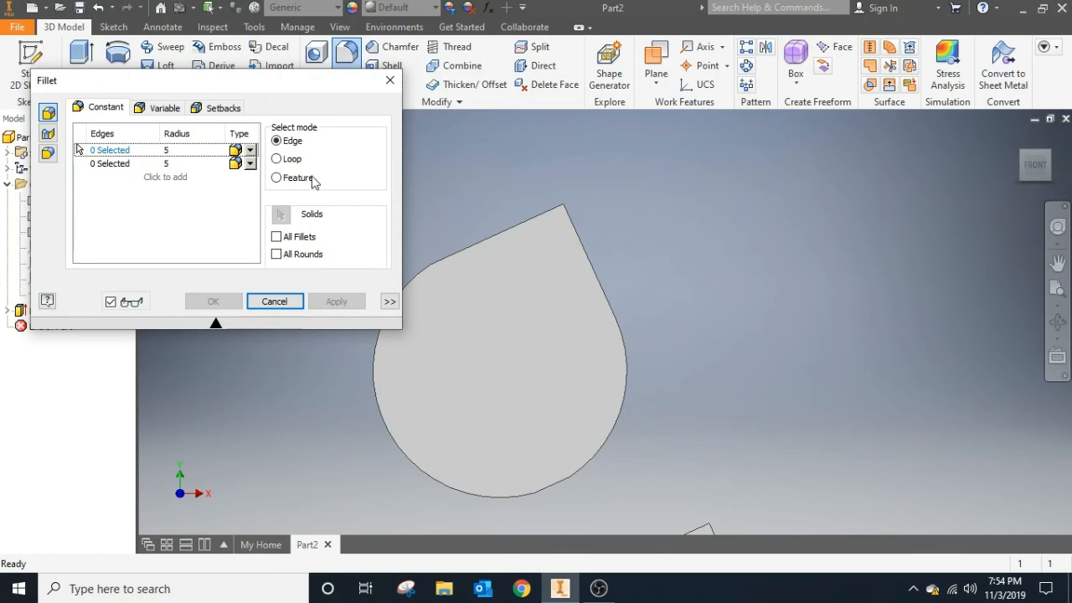
click(520, 224)
click(578, 241)
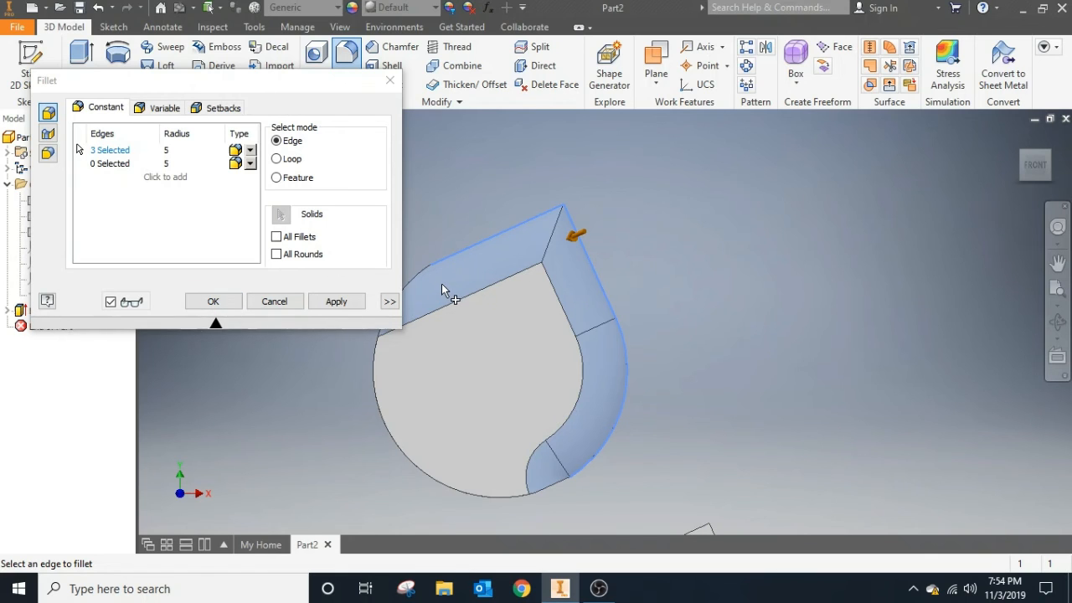
click(335, 302)
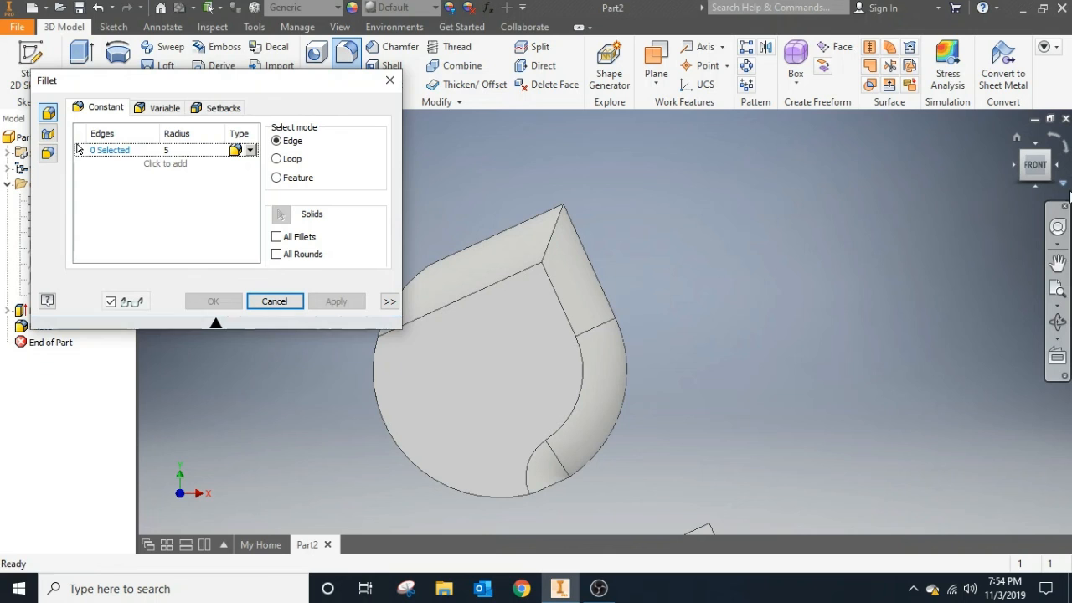
Inspect the filleted teardrop from the right side and again from the front
click(1056, 170)
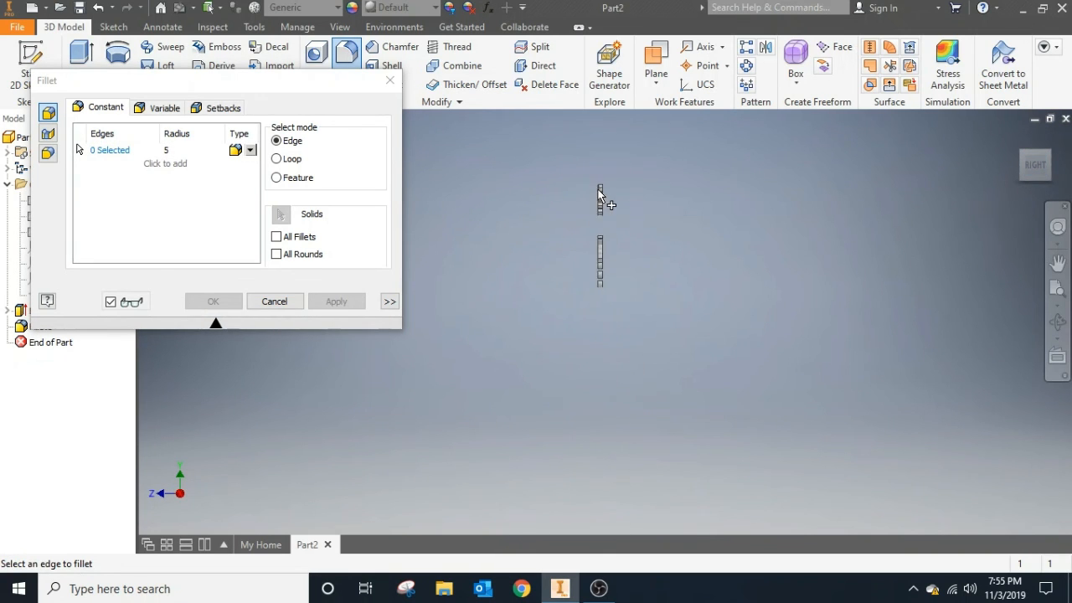
scroll(598, 191, up, 6)
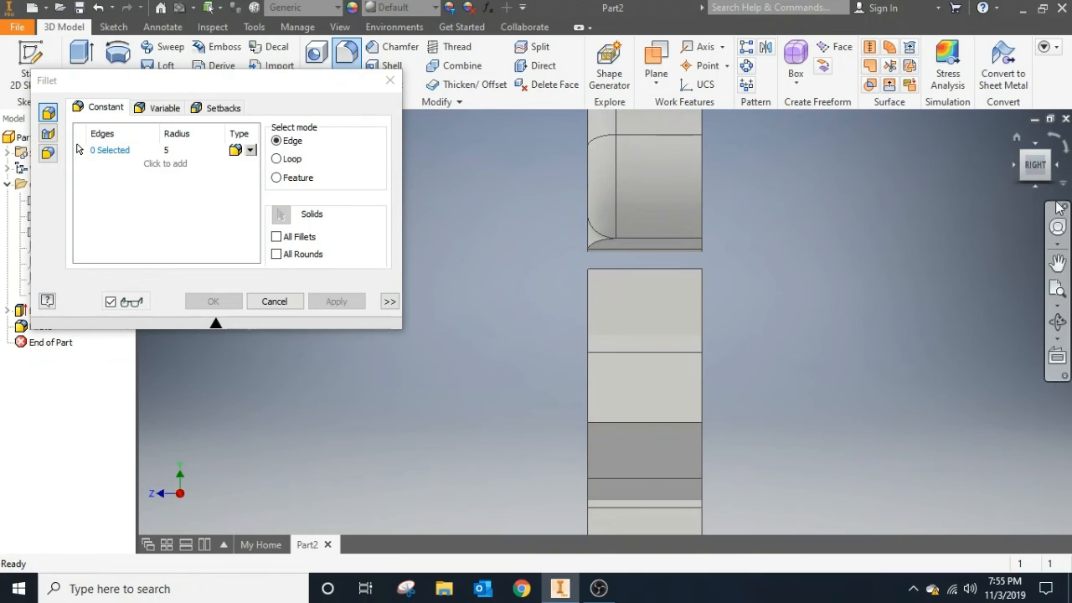
click(1012, 162)
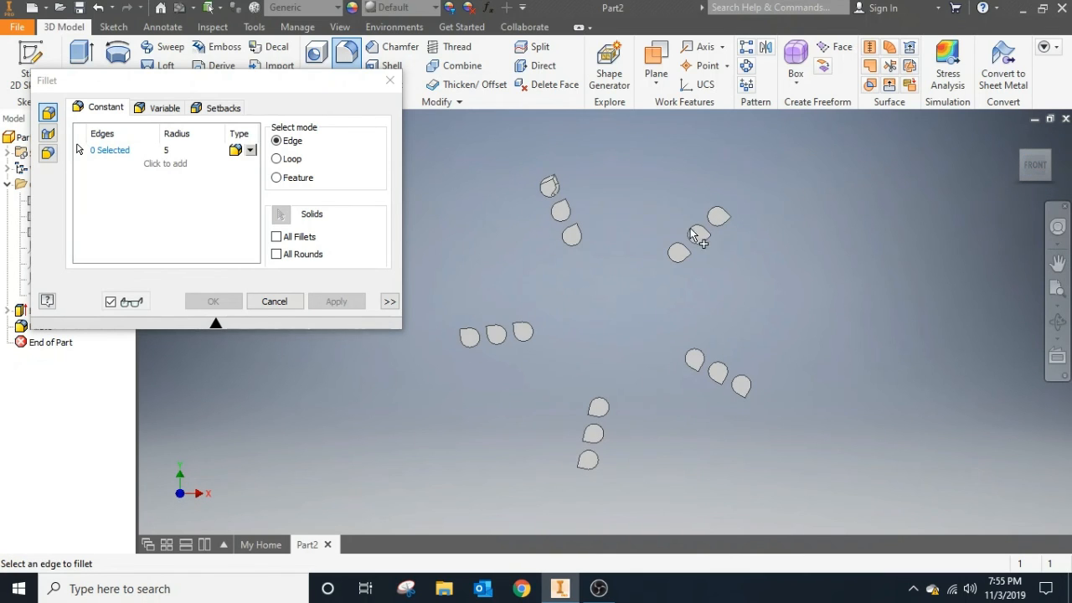
scroll(548, 185, down, 2)
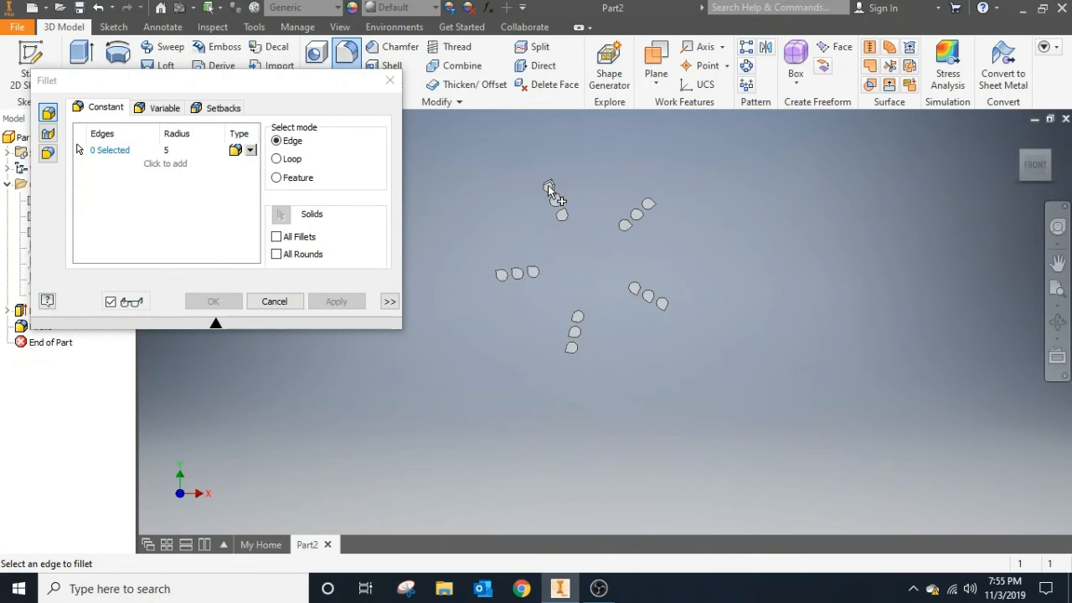
scroll(547, 185, up, 5)
scroll(548, 191, down, 3)
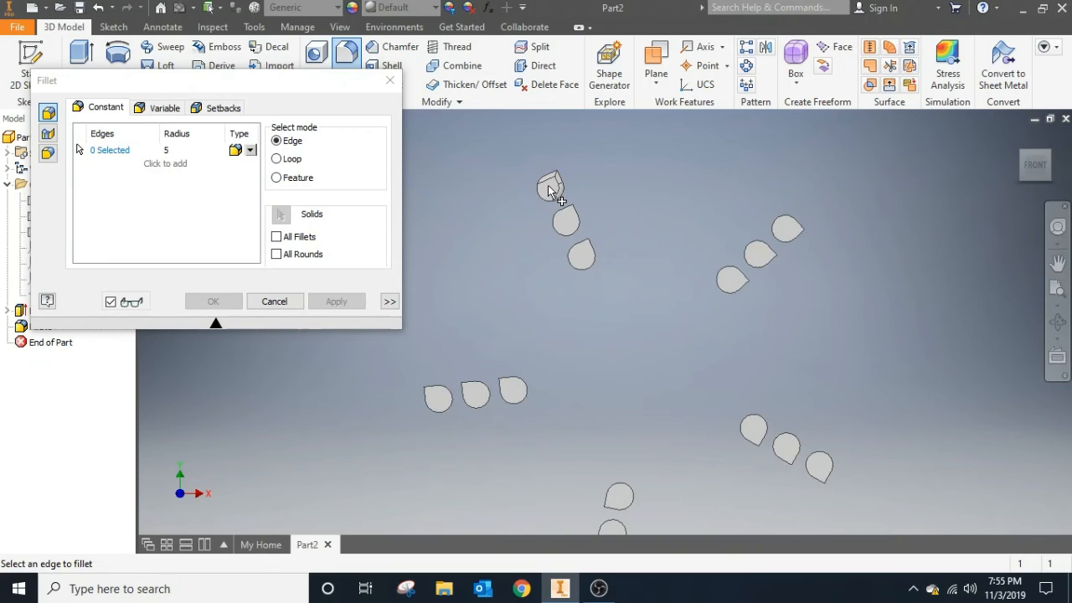
Try a 5 mm fillet on the edges of the upper-right row's three teardrops and the upper-left row's two inner ones
click(176, 151)
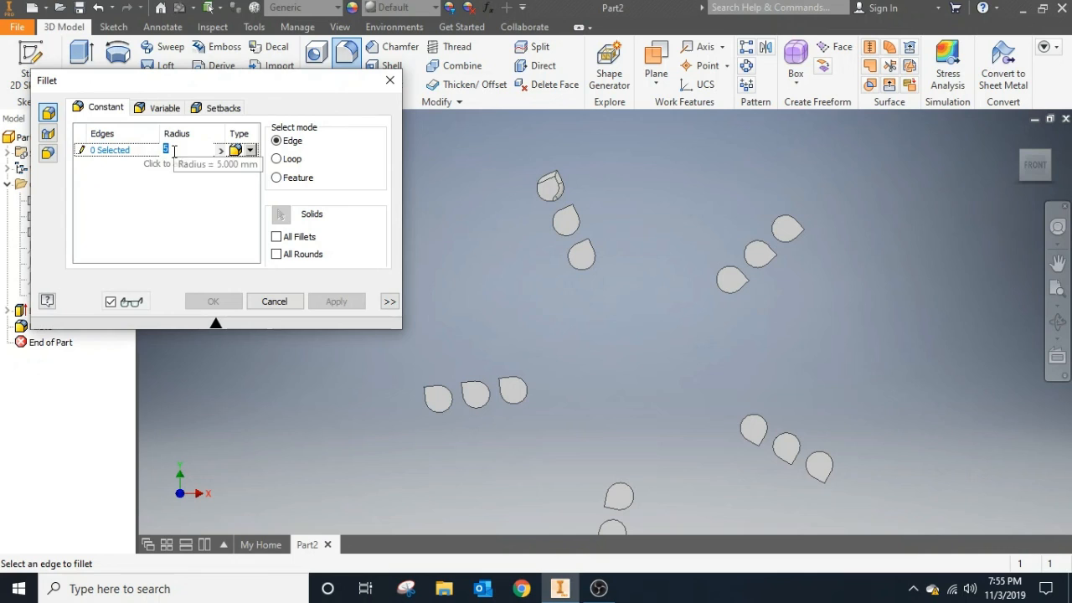
click(120, 155)
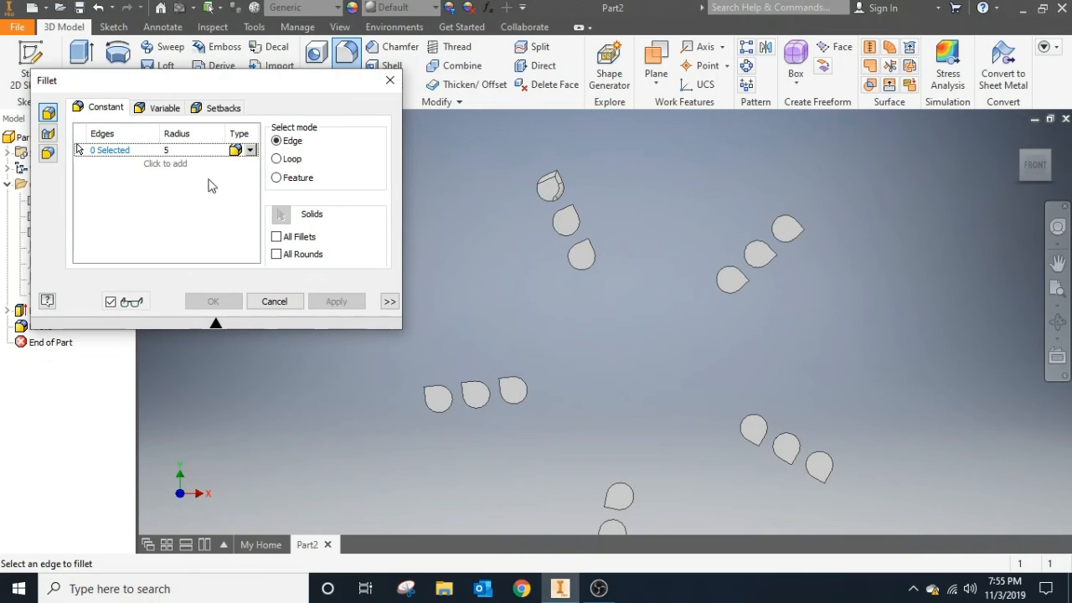
click(799, 225)
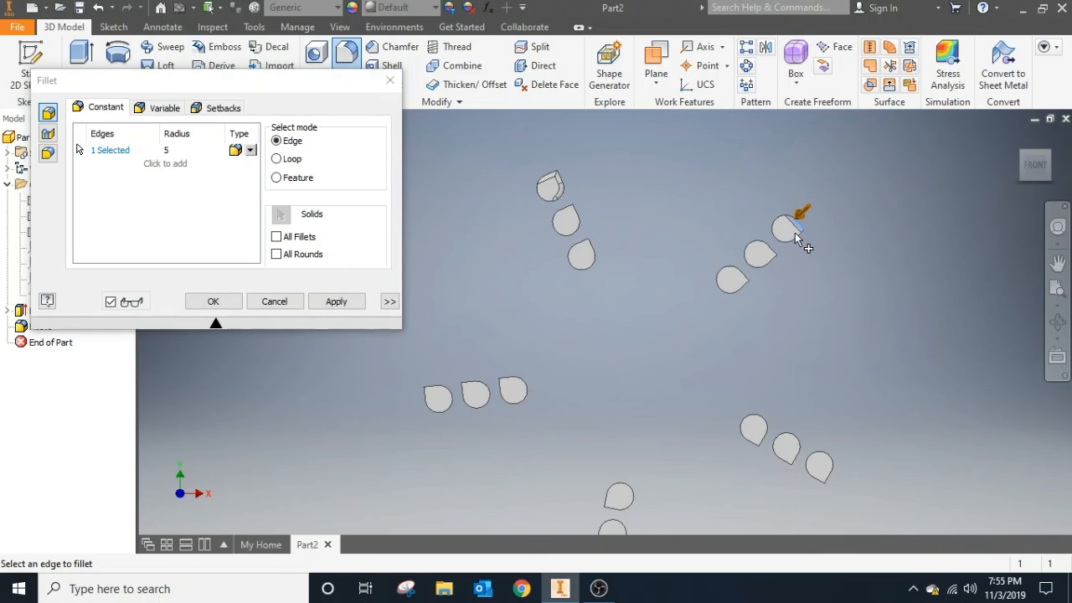
click(770, 263)
click(742, 287)
click(742, 287)
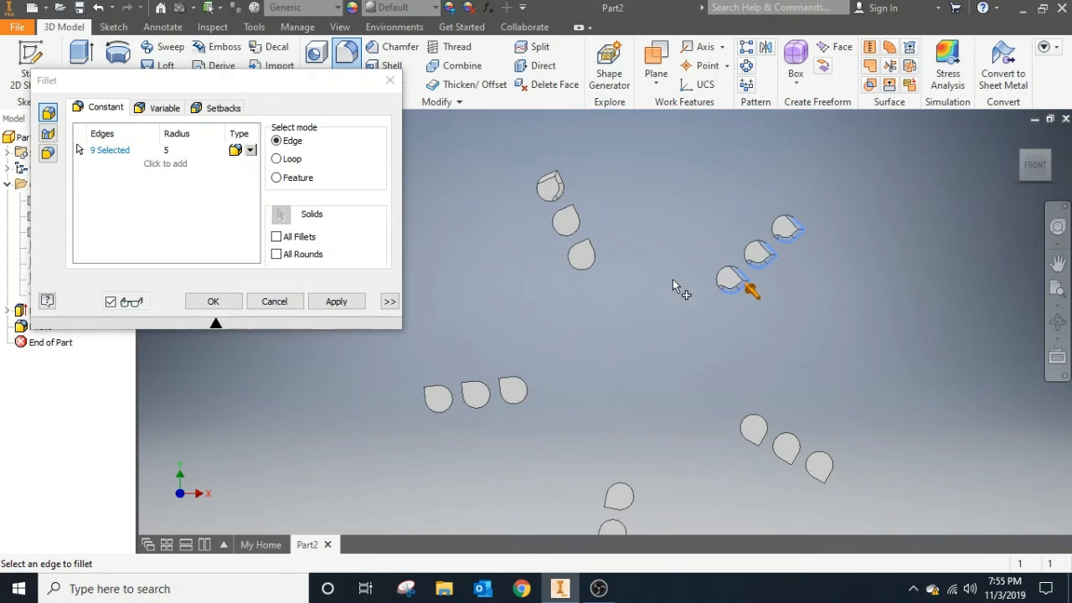
click(596, 251)
click(580, 243)
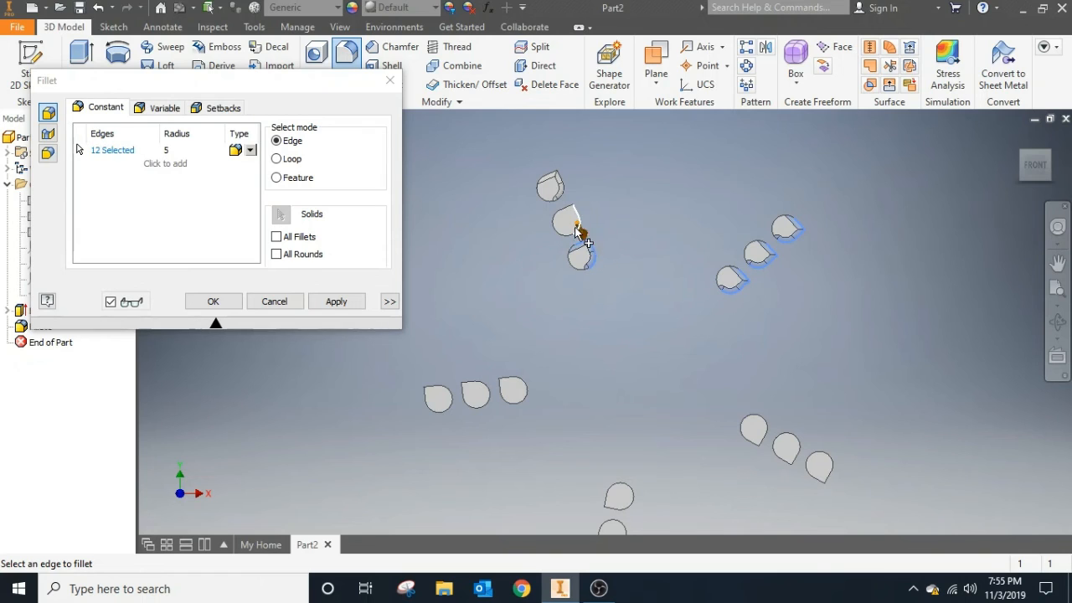
click(565, 209)
click(579, 216)
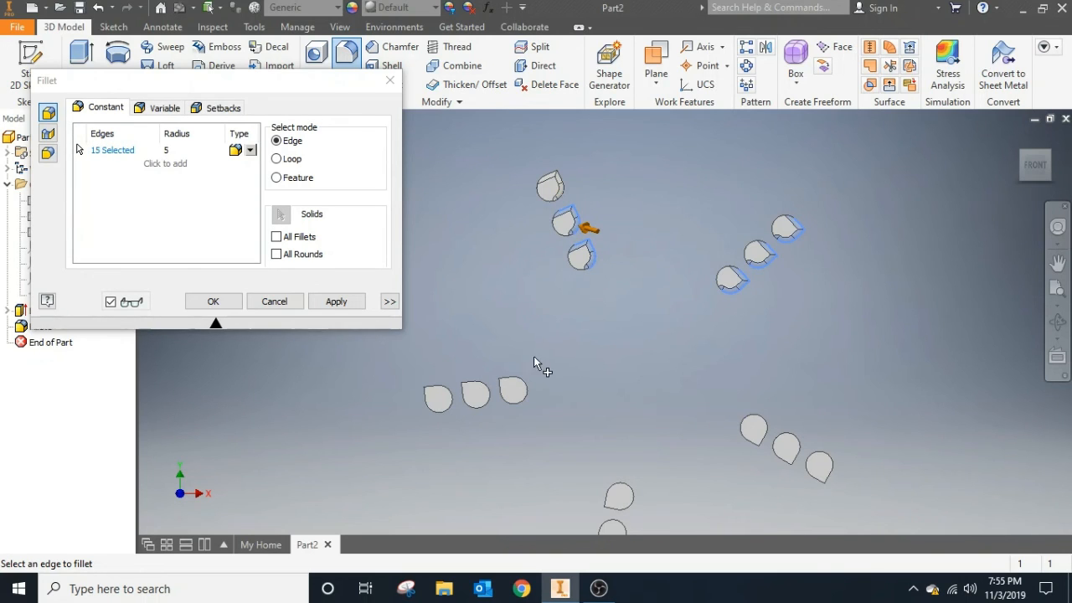
Add the left row's three teardrops and the upper-left row's remaining edges to the fillet selection, and cancel the fillet
click(513, 387)
click(486, 387)
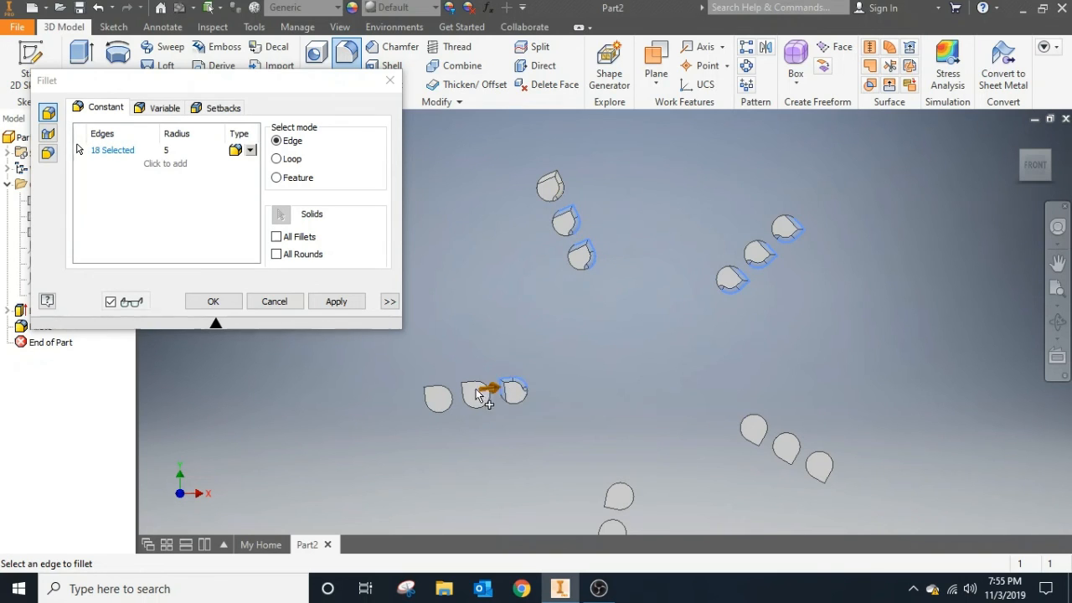
click(473, 392)
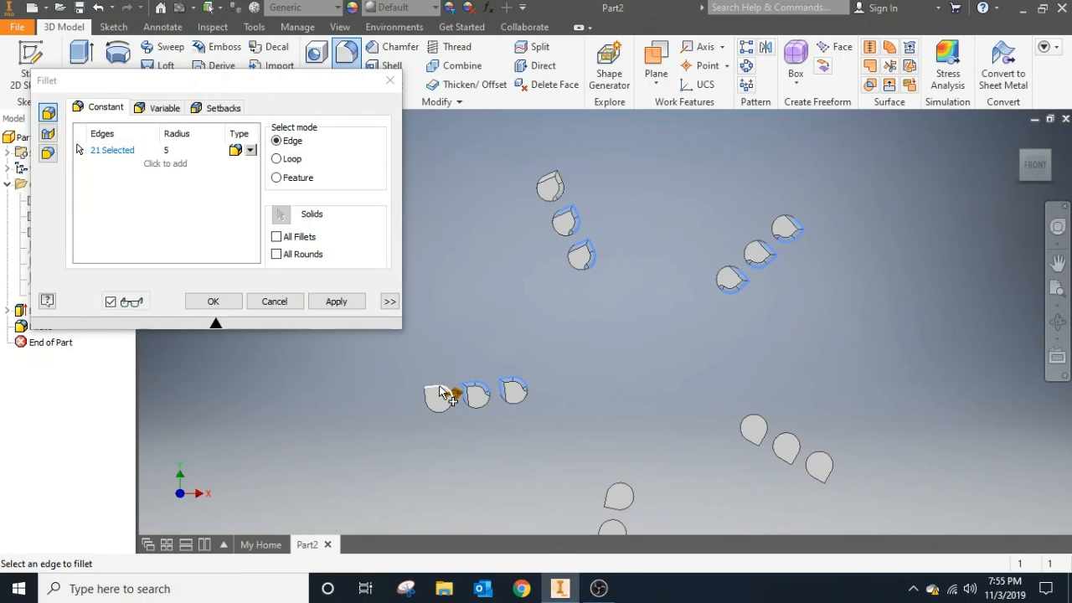
click(436, 389)
click(426, 393)
click(555, 201)
click(560, 239)
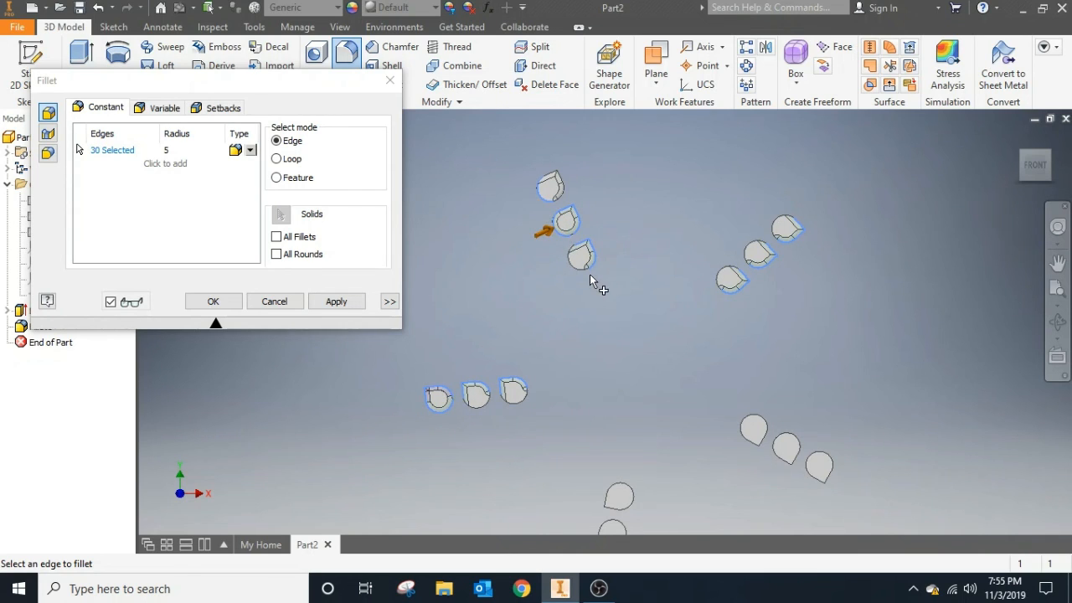
click(571, 268)
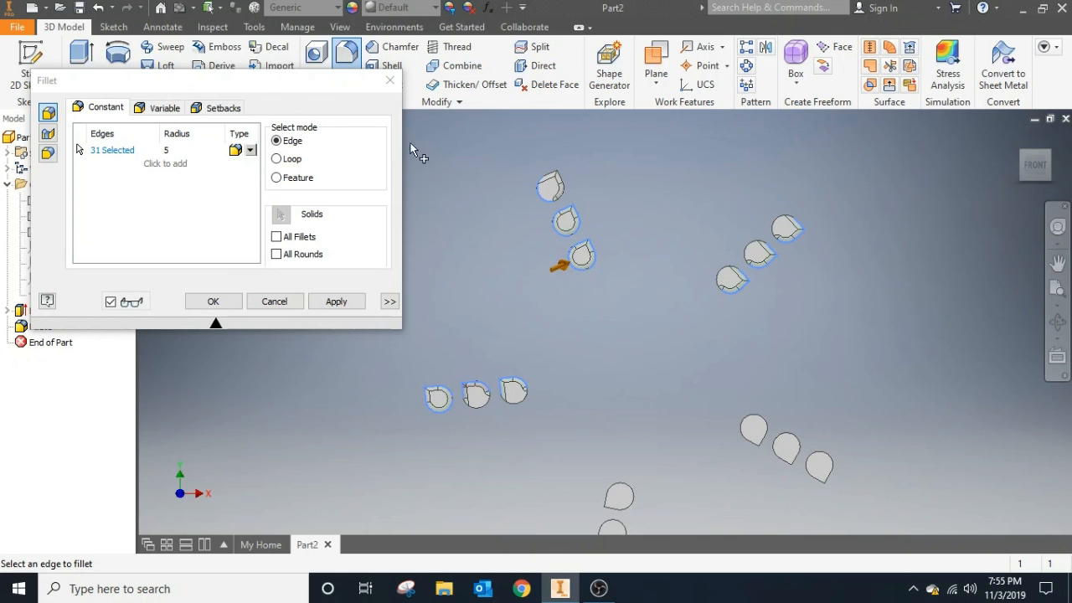
click(389, 81)
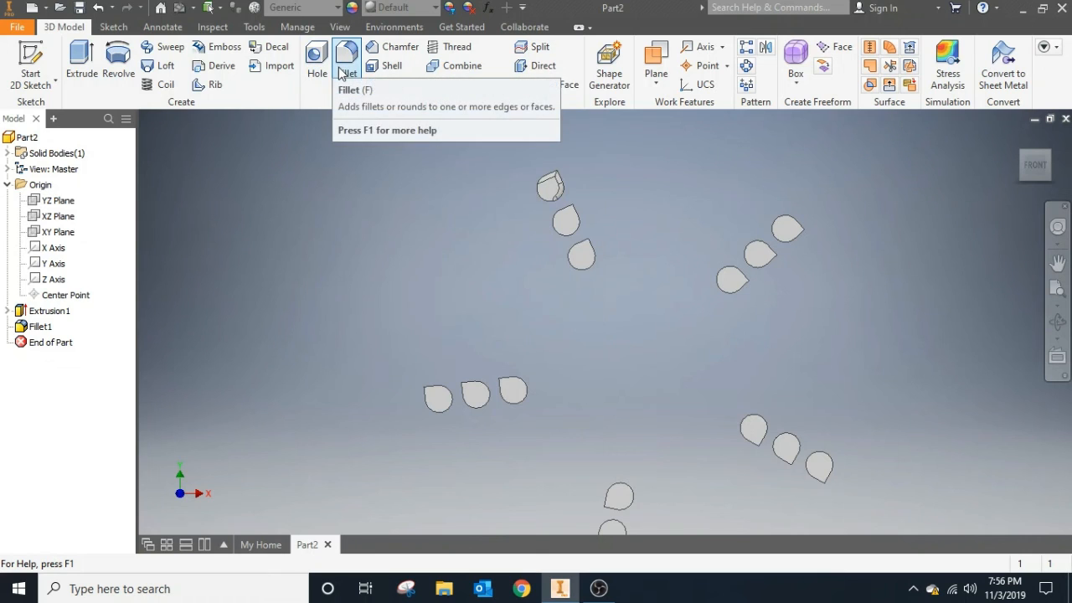
Shell the middle teardrop of the lower-left row as seen from the back, removing its back face with a 1 mm wall thickness
click(393, 67)
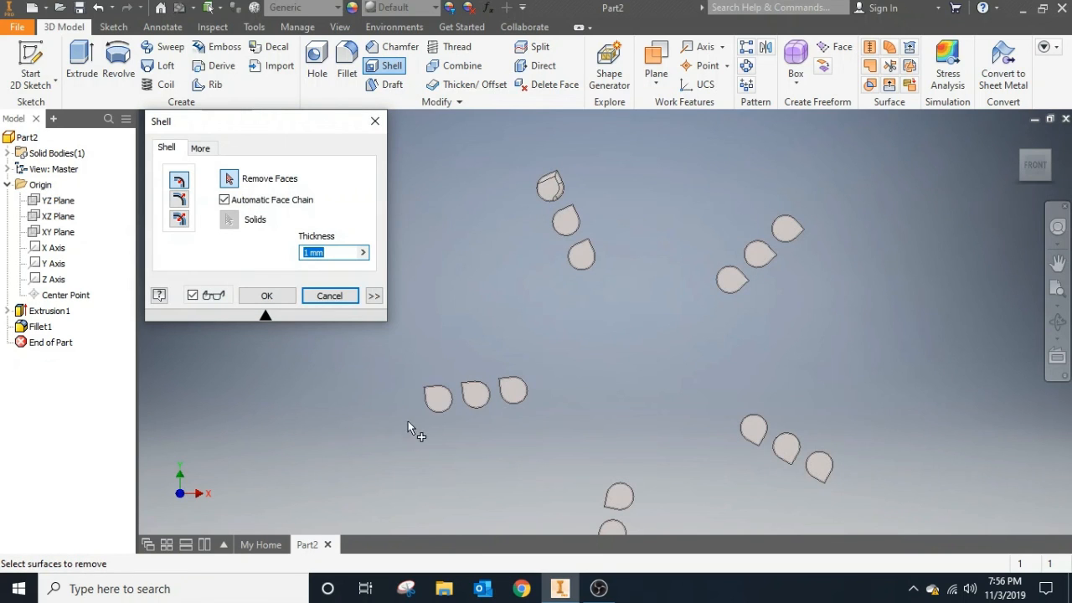
scroll(438, 397, up, 2)
scroll(439, 397, down, 8)
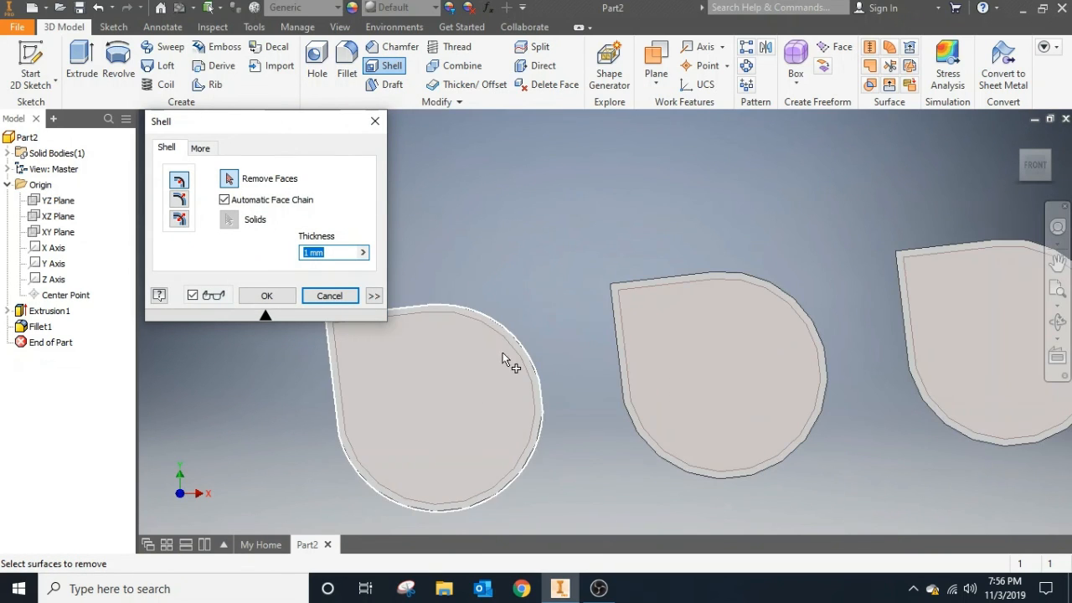
scroll(548, 366, down, 2)
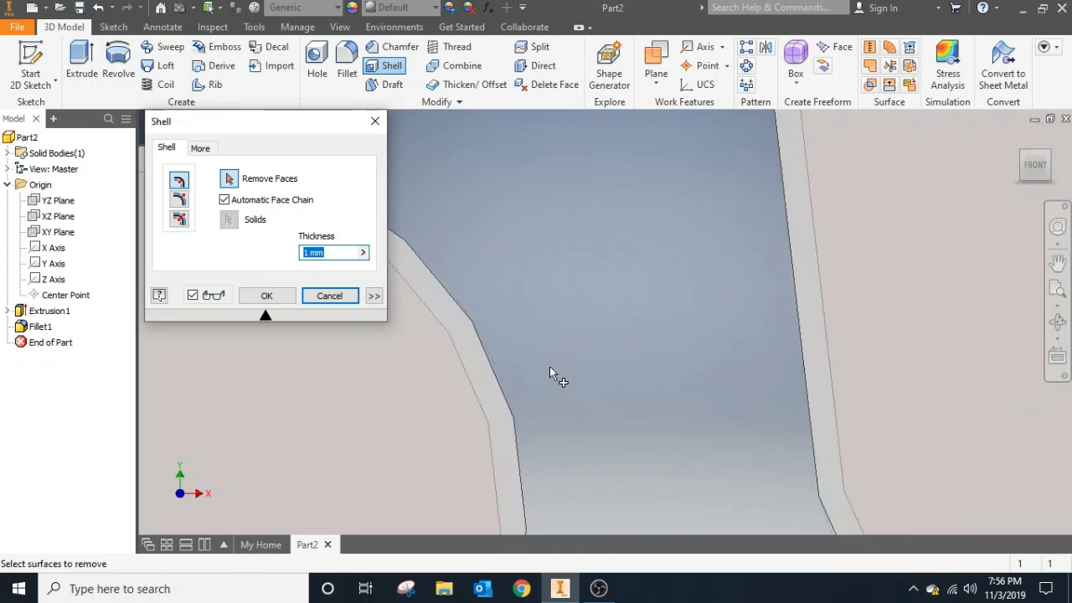
scroll(586, 371, up, 10)
scroll(748, 397, down, 1)
scroll(748, 396, up, 2)
scroll(748, 396, down, 8)
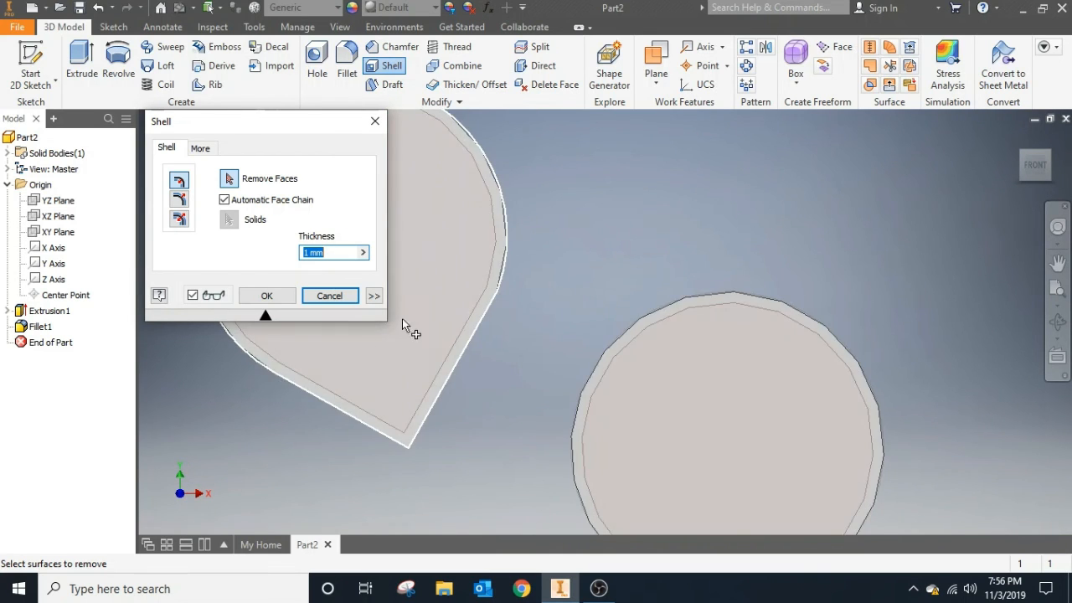
scroll(426, 314, down, 2)
scroll(382, 406, up, 8)
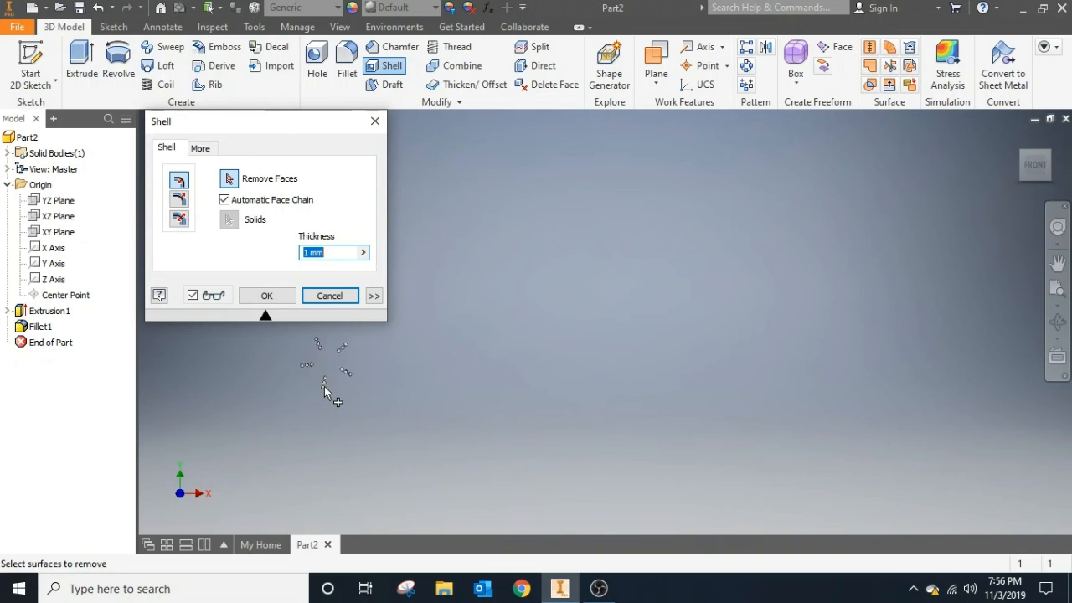
scroll(323, 387, down, 6)
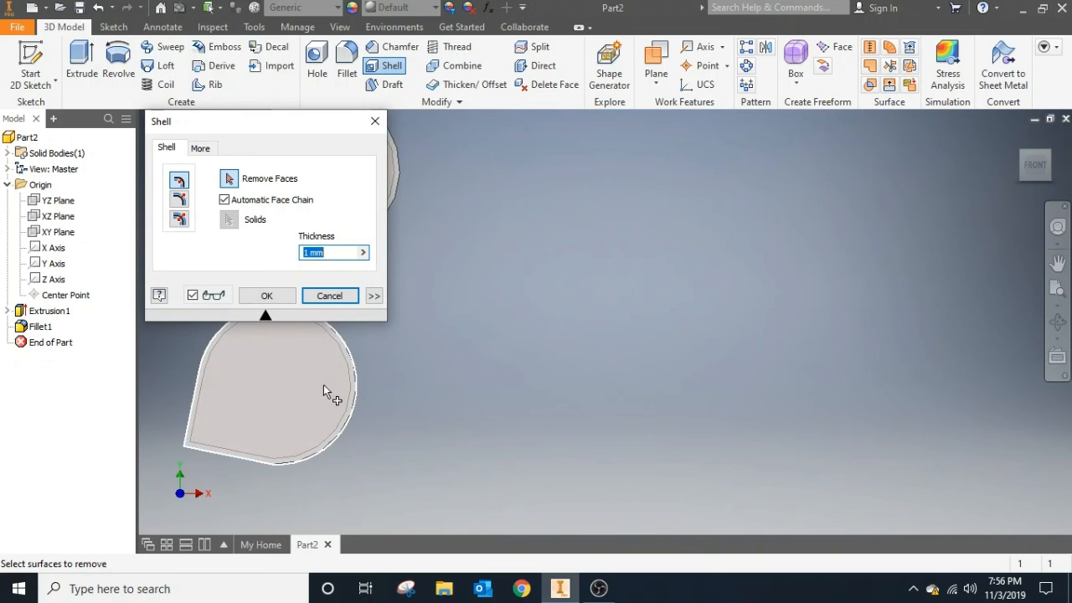
click(1057, 263)
drag(489, 364, 776, 383)
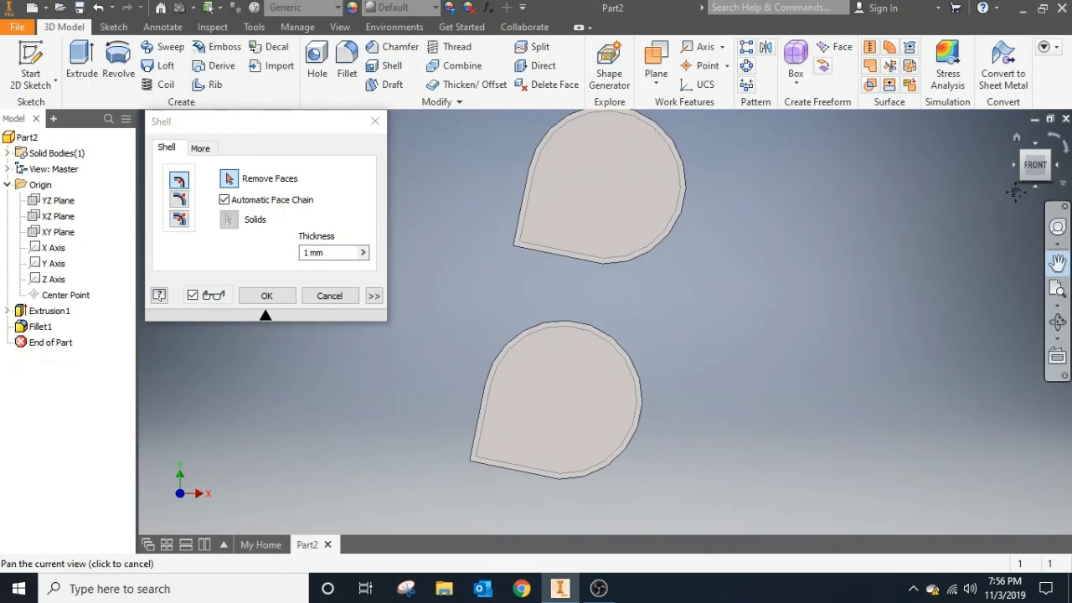
click(1057, 166)
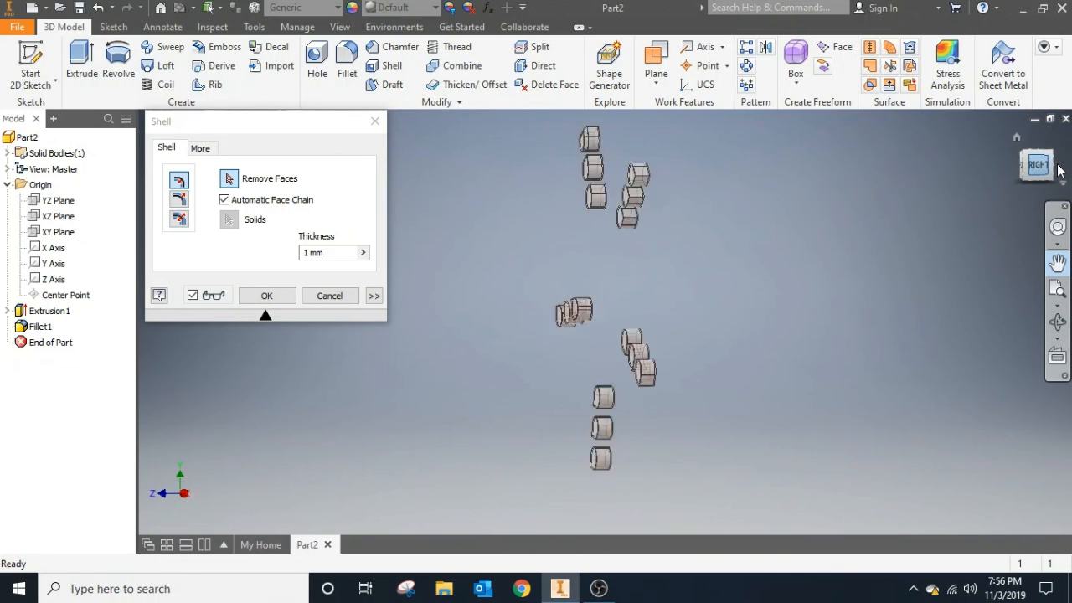
click(1058, 166)
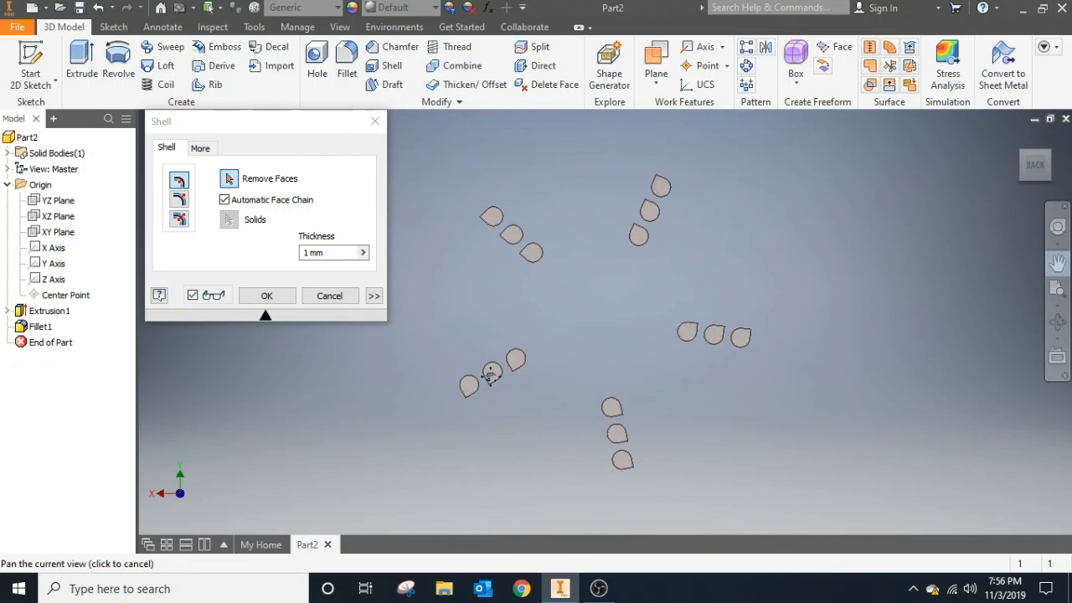
scroll(500, 384, up, 3)
scroll(494, 378, down, 10)
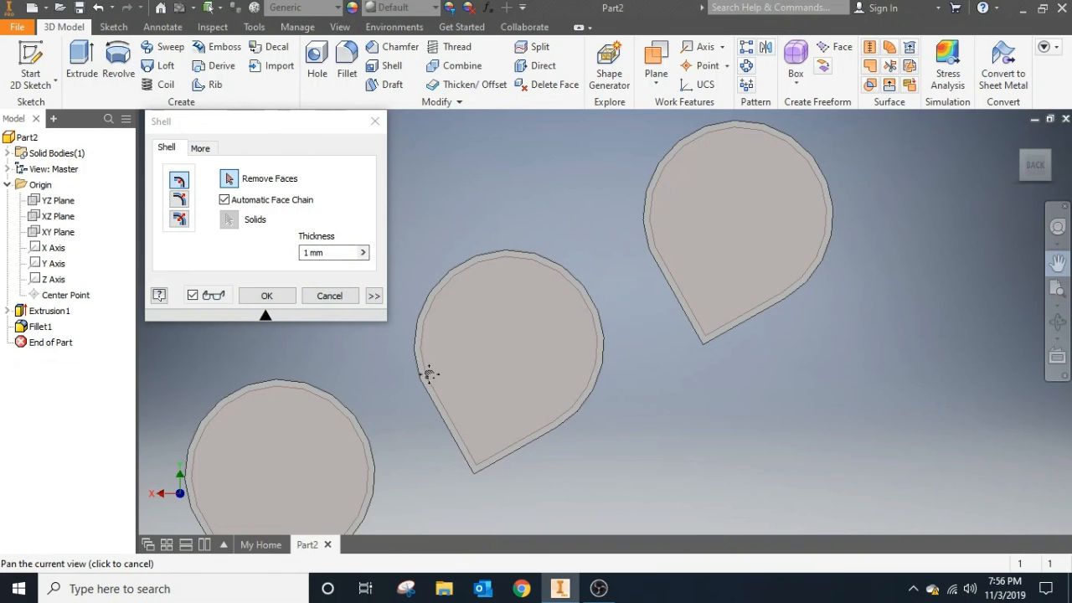
key(Escape)
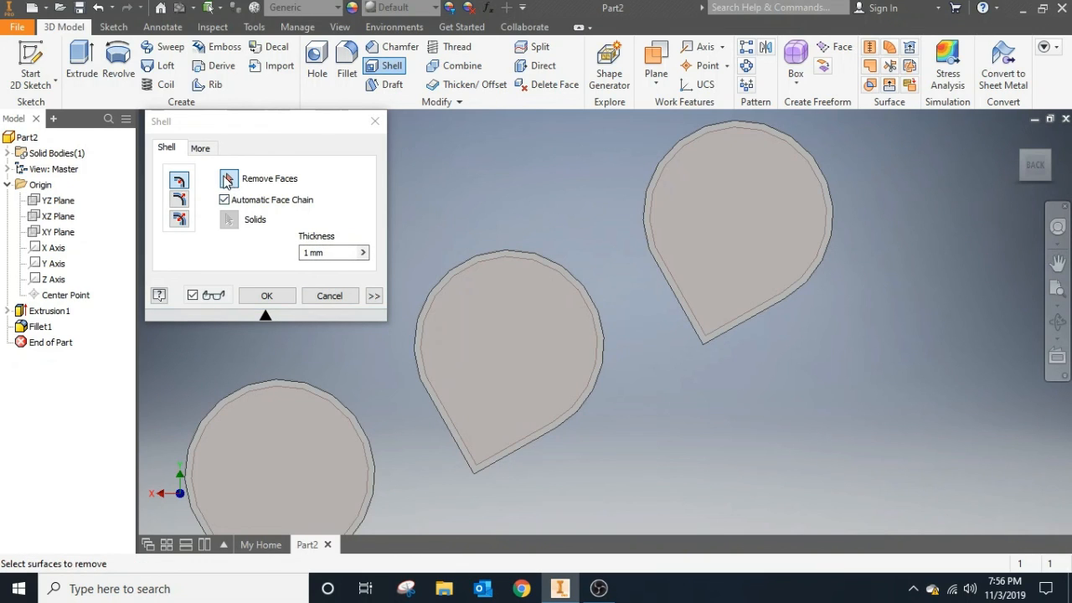
click(226, 176)
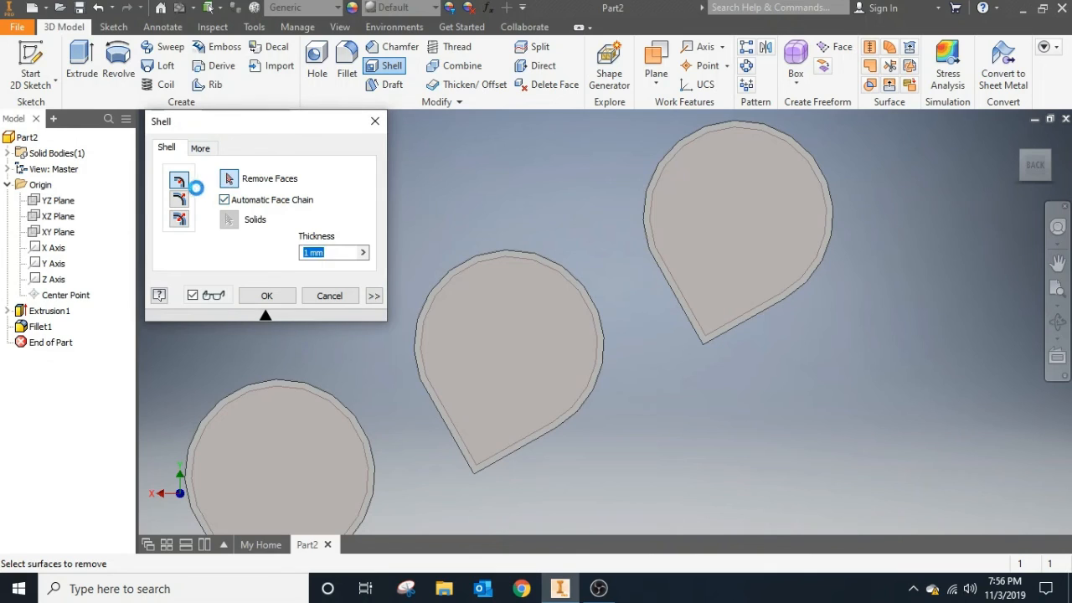
click(532, 384)
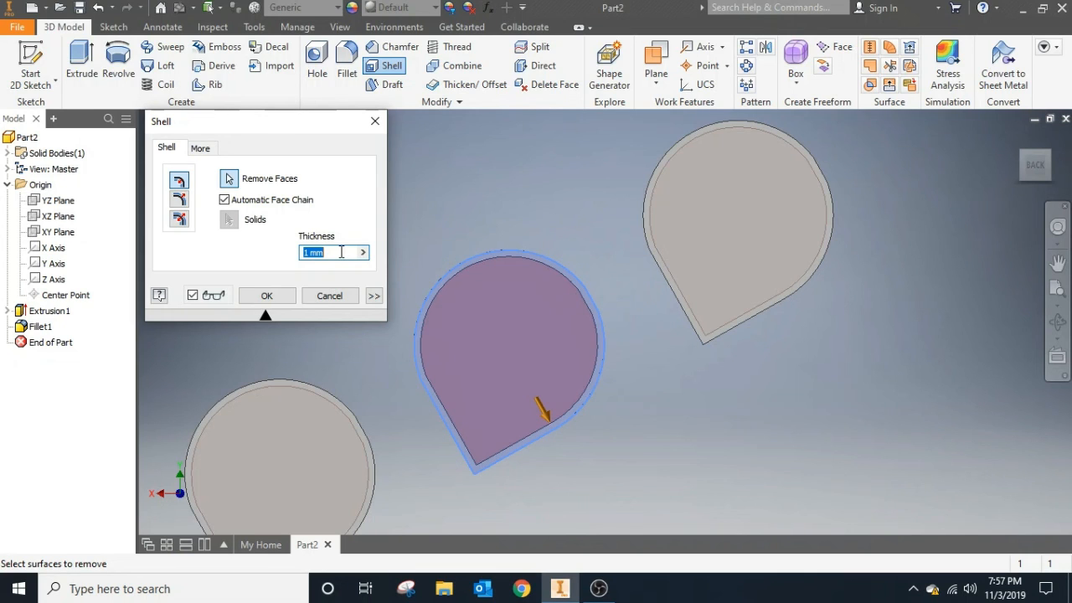
click(266, 300)
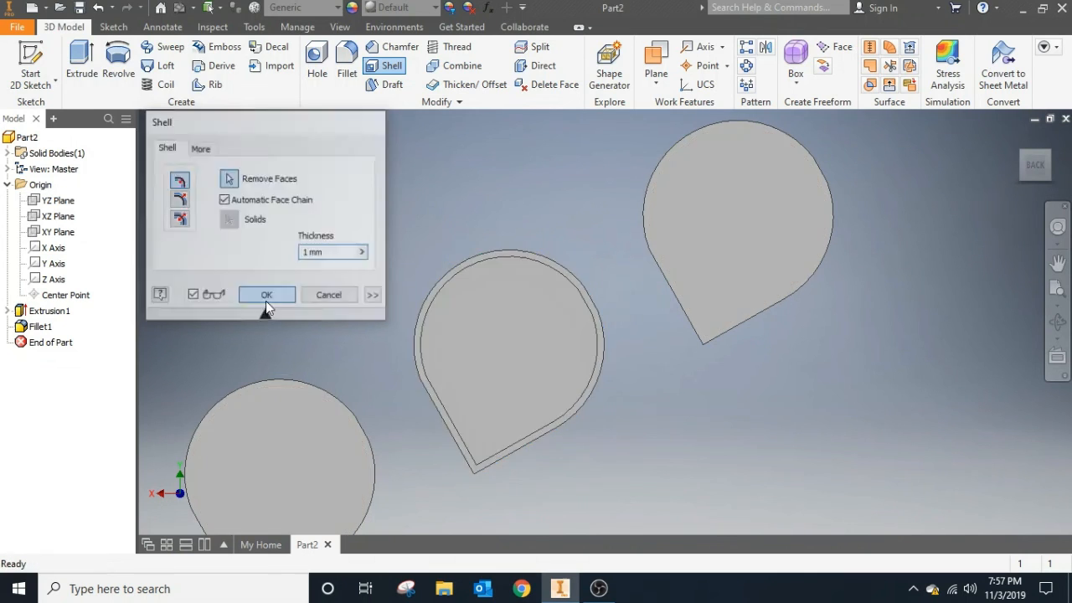
Inspect the shelled teardrop's hollow interior from an angled view of its open back side
click(1025, 156)
scroll(524, 418, up, 10)
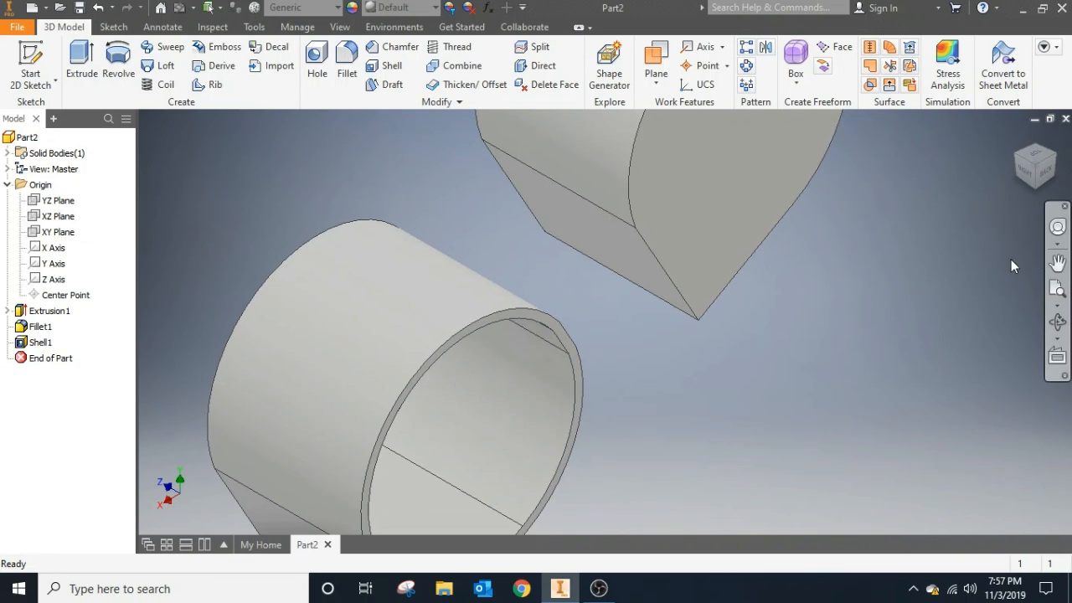
click(1057, 262)
drag(631, 414, 658, 299)
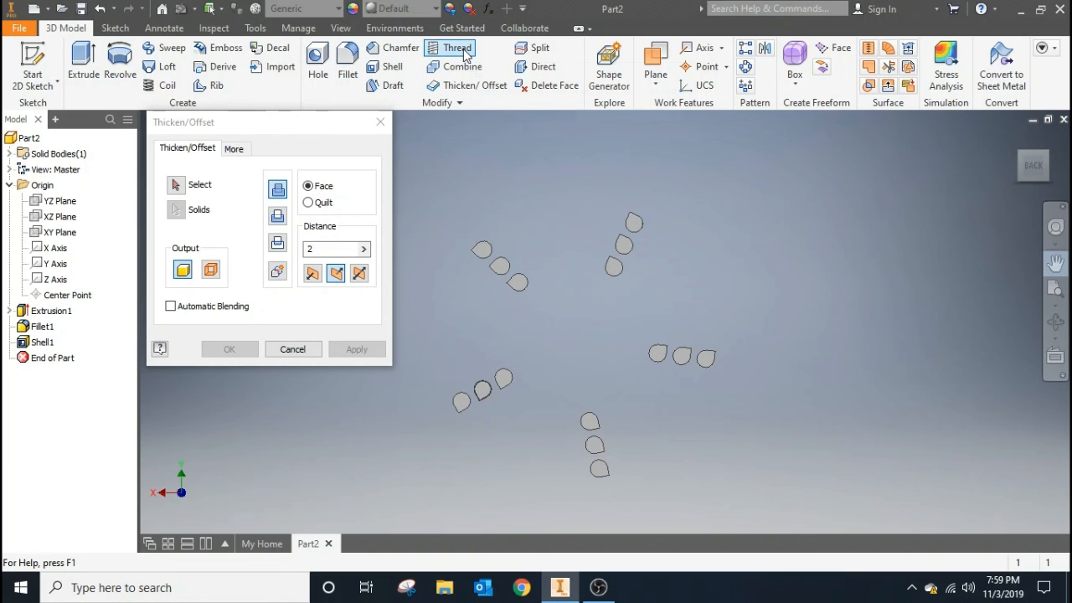
key(F2)
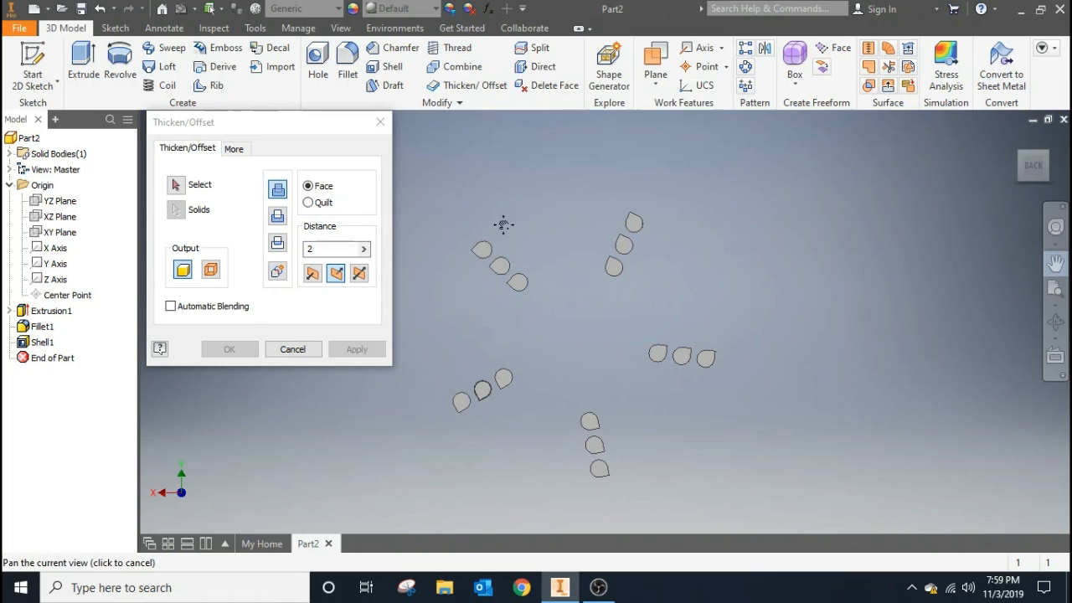